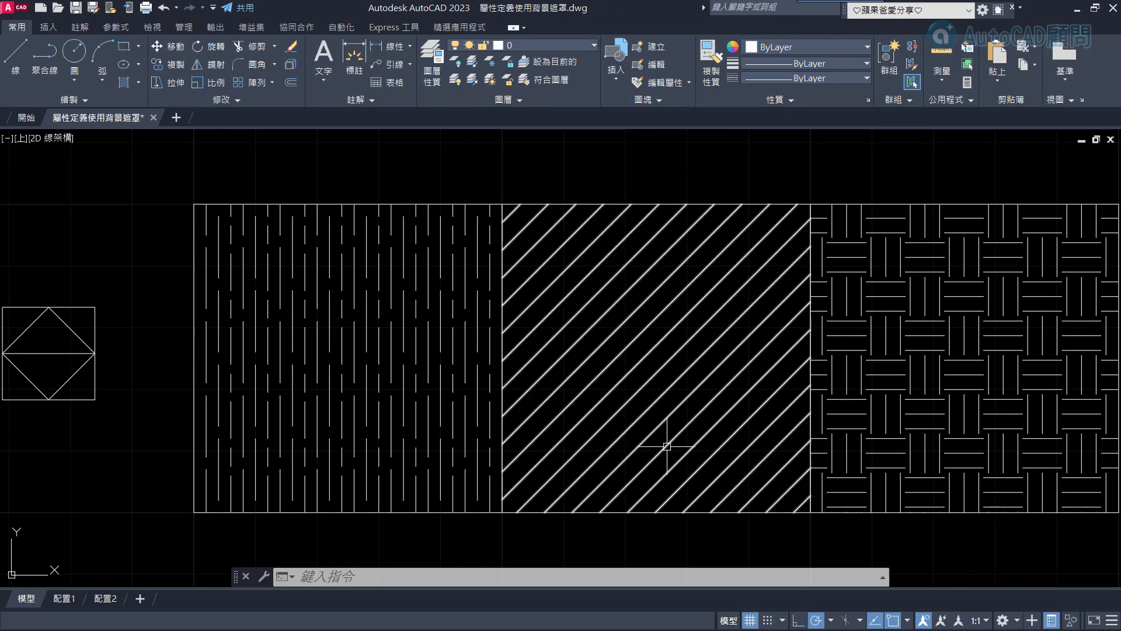
Step: Zoom in on the diamond-in-square symbol until it fills the drawing area
{"action": "scroll", "coordinate": [584, 380], "scroll_direction": "down", "scroll_amount": 3}
{"action": "scroll", "coordinate": [583, 305], "scroll_direction": "up", "scroll_amount": 2}
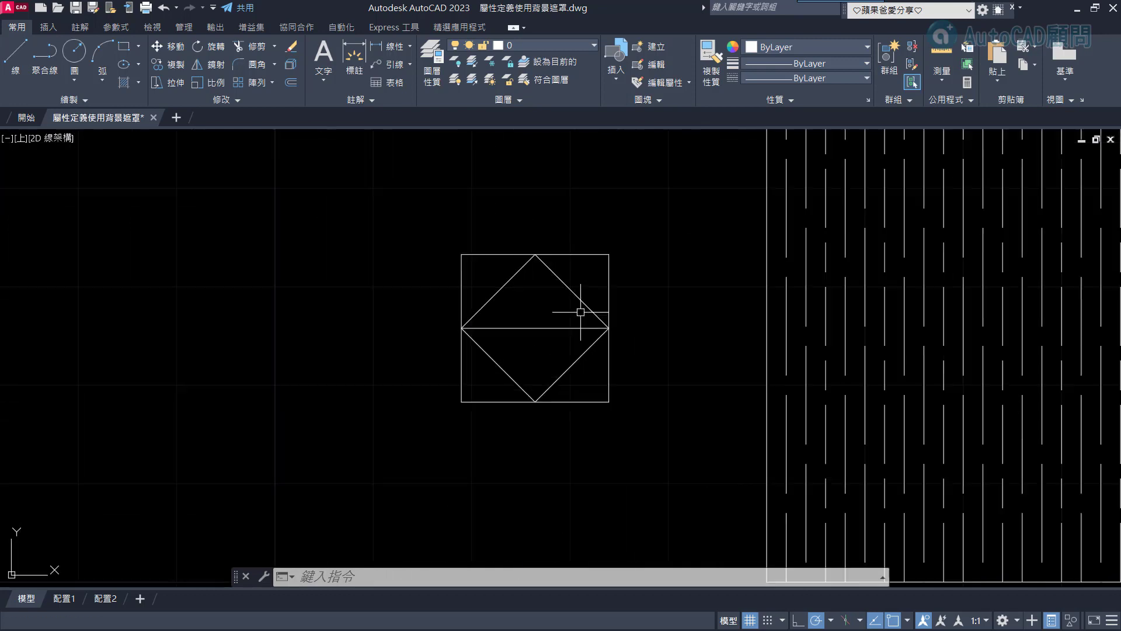
{"action": "scroll", "coordinate": [567, 314], "scroll_direction": "up", "scroll_amount": 2}
{"action": "scroll", "coordinate": [567, 315], "scroll_direction": "up", "scroll_amount": 2}
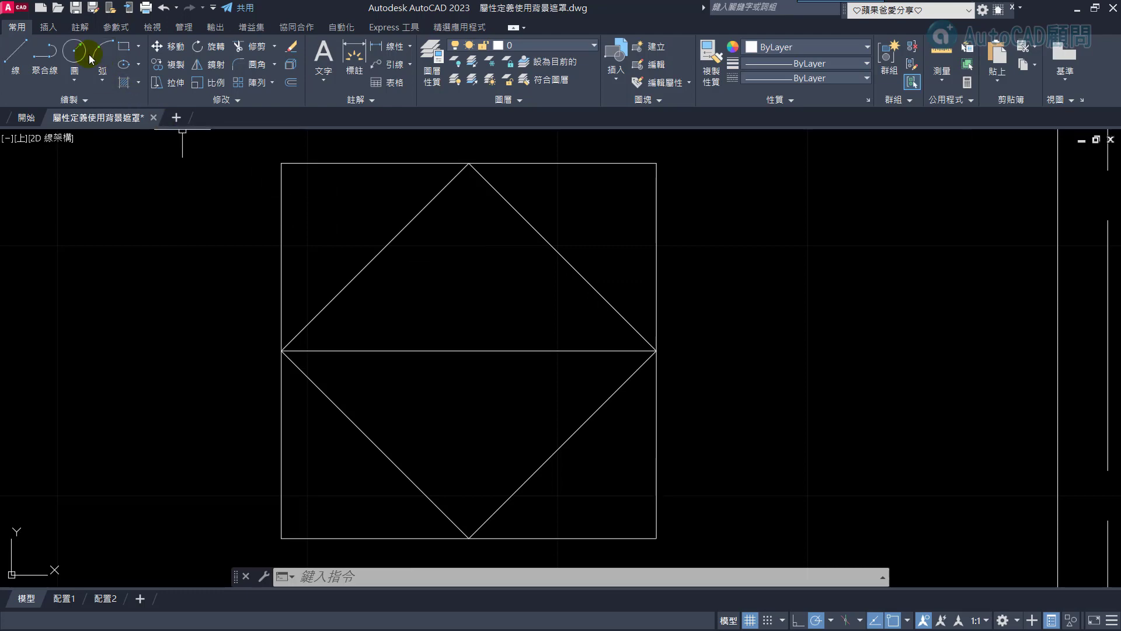
Step: Define an attribute with tag DA, default value PS and Middle Center justification
{"action": "left_click", "coordinate": [55, 28]}
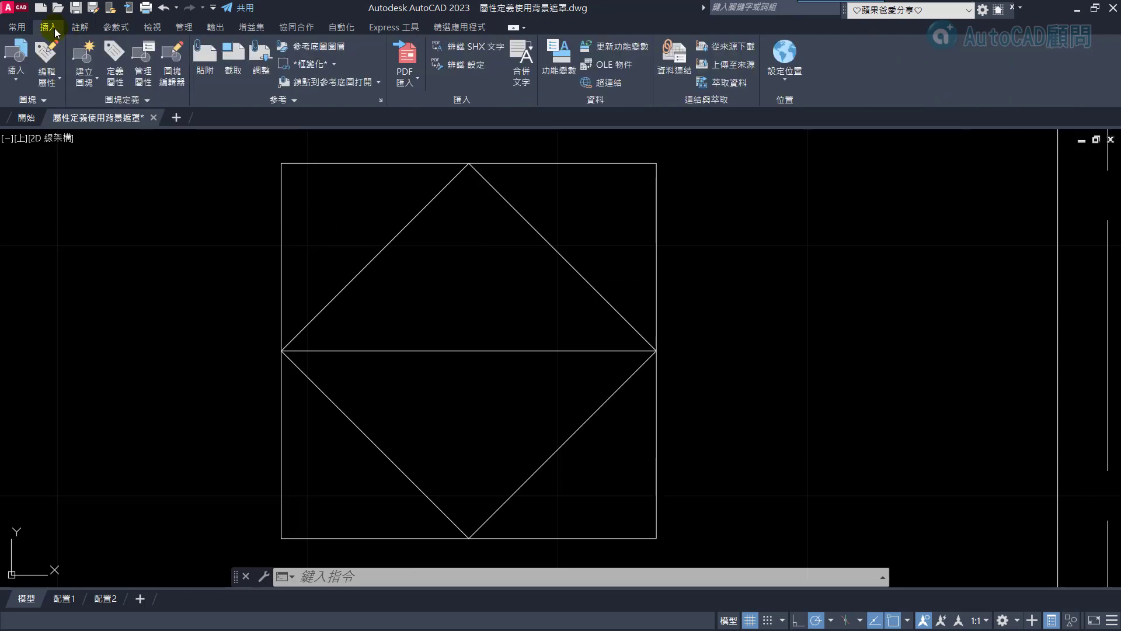
{"action": "left_click", "coordinate": [113, 64]}
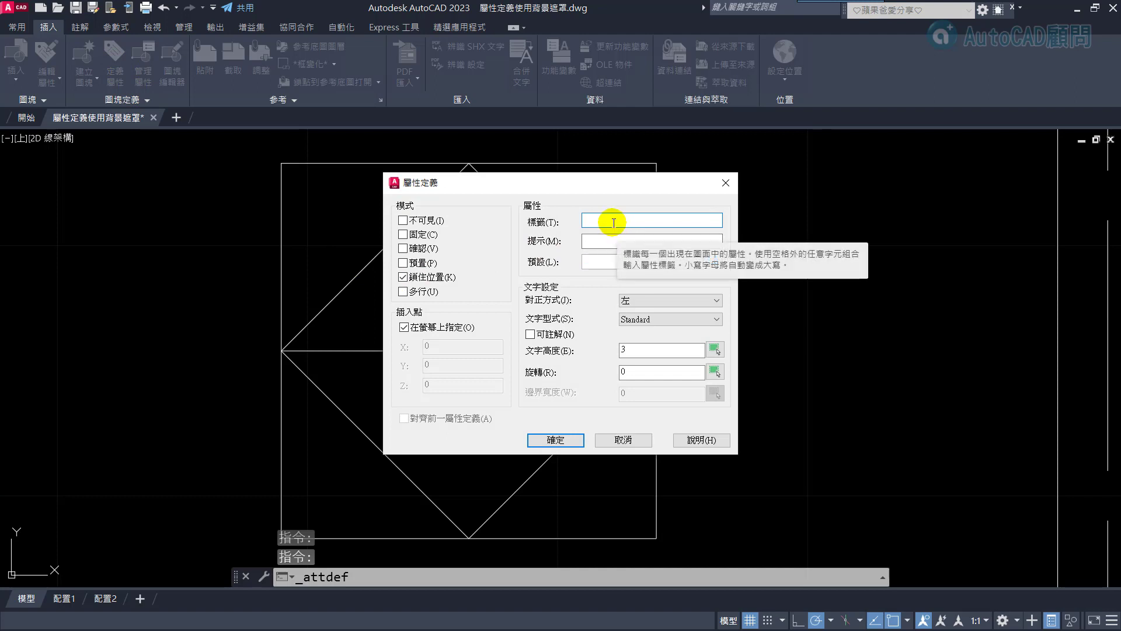
{"action": "type", "text": "ㄅ"}
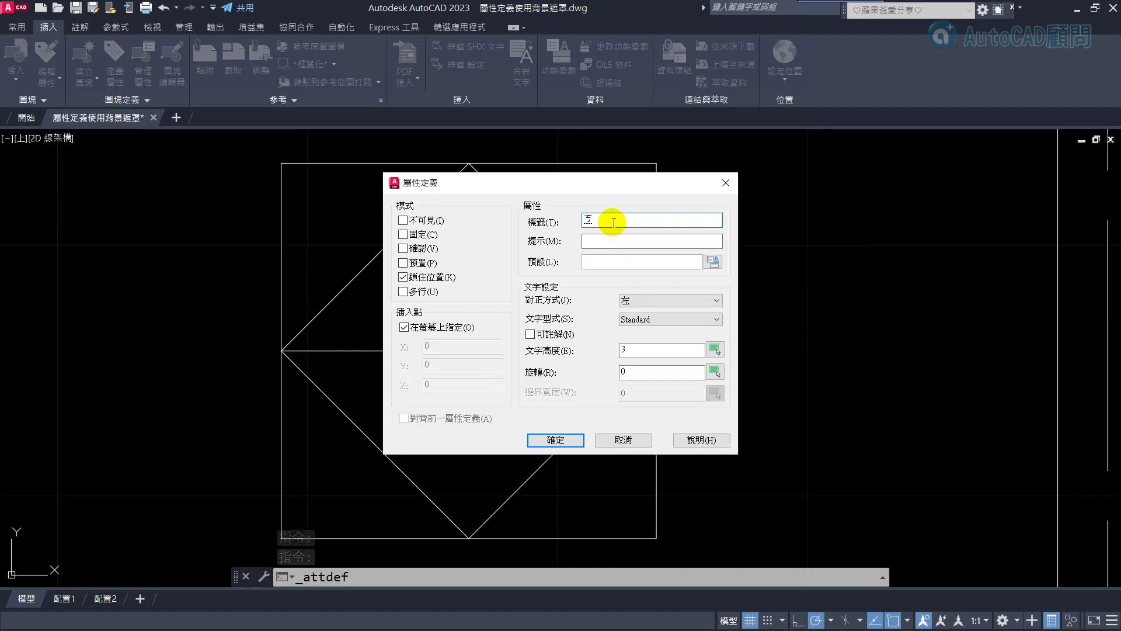
{"action": "key", "text": "BackSpace"}
{"action": "type", "text": "DA"}
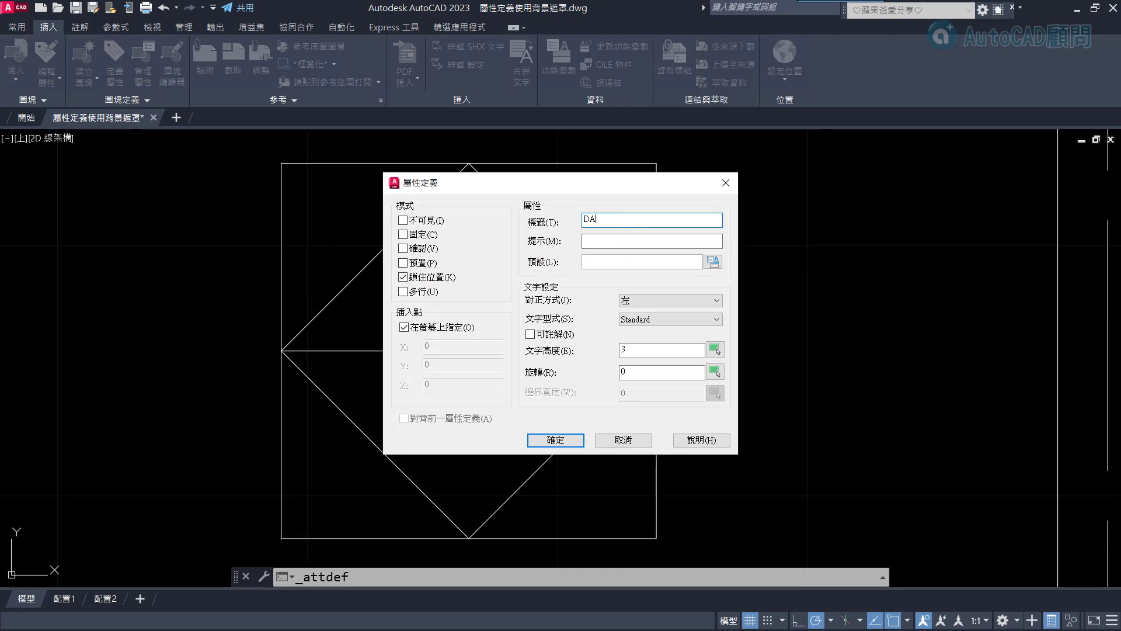
{"action": "left_click", "coordinate": [649, 260]}
{"action": "type", "text": "P"}
{"action": "type", "text": "S"}
{"action": "left_click", "coordinate": [634, 299]}
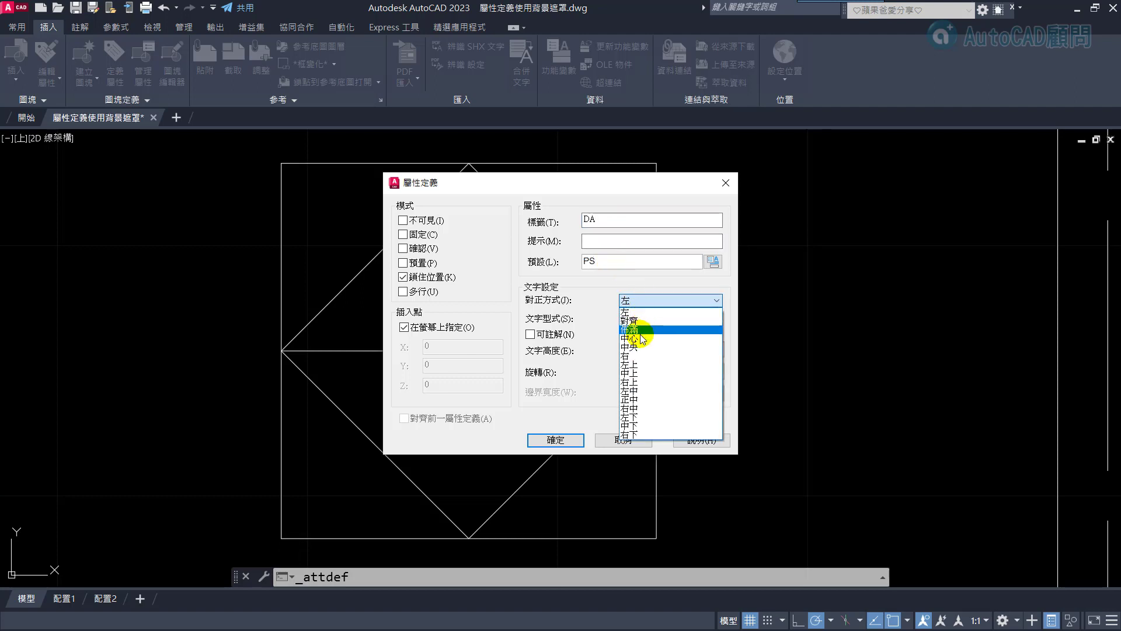
{"action": "left_click", "coordinate": [644, 401]}
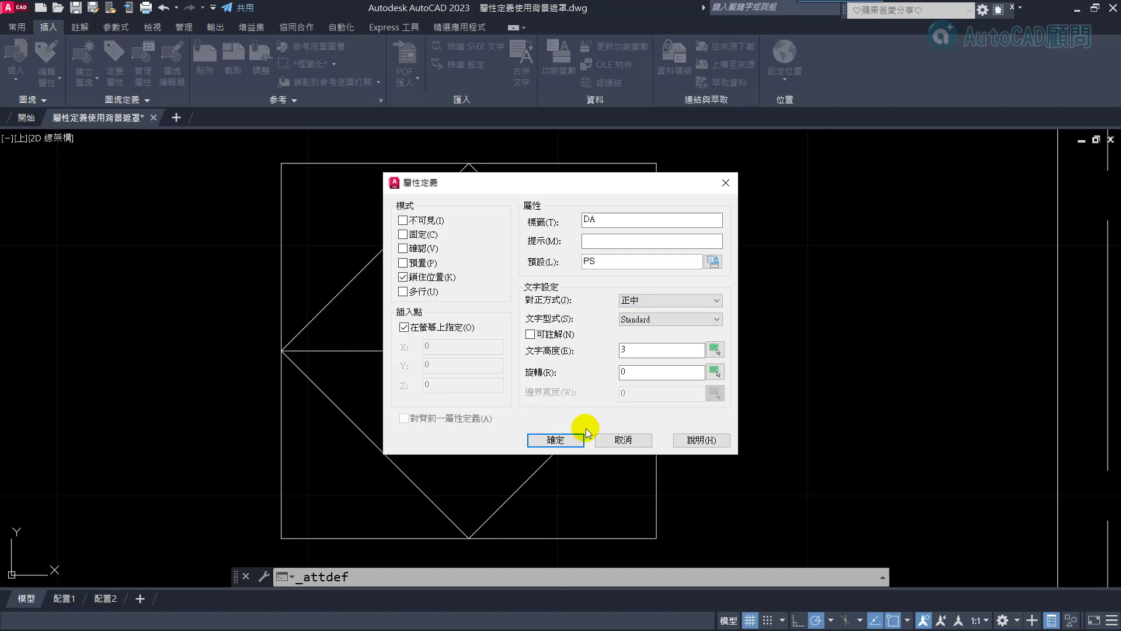
{"action": "left_click", "coordinate": [559, 447]}
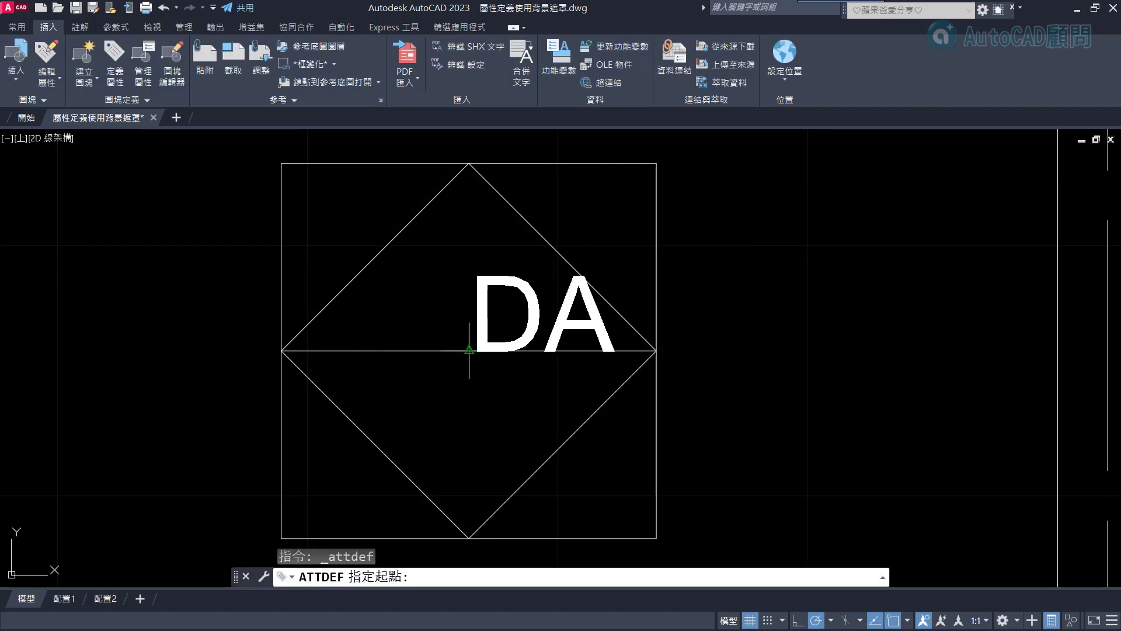
Step: Place the DA attribute at the diamond centre, then move it up into the upper triangle
{"action": "left_click", "coordinate": [469, 316]}
{"action": "left_click", "coordinate": [529, 302]}
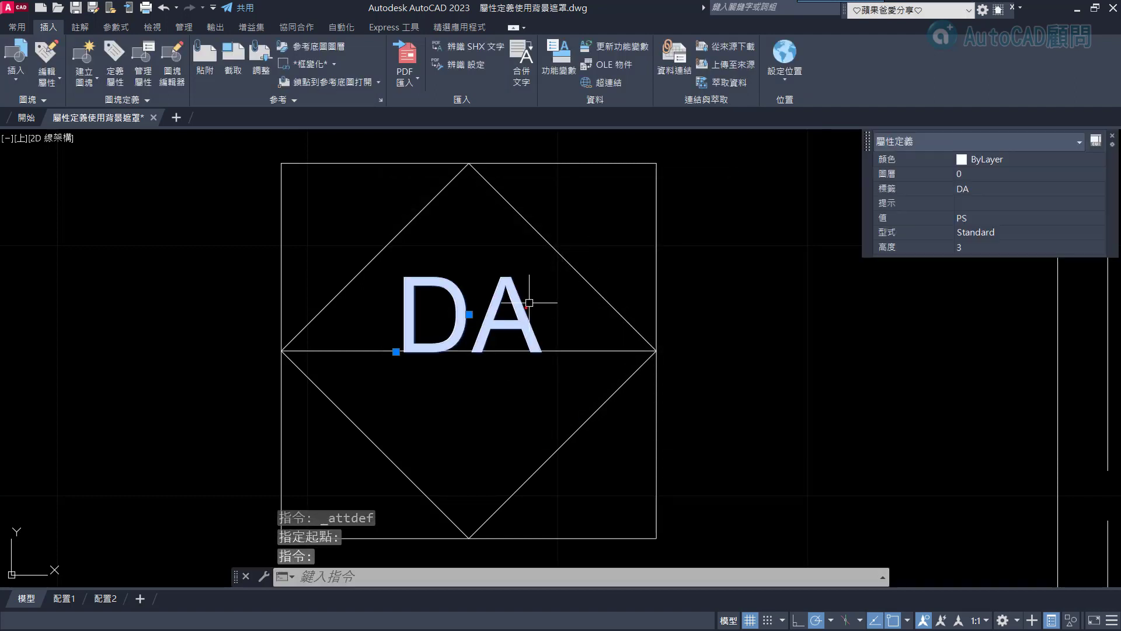
{"action": "type", "text": "m"}
{"action": "key", "text": "Return"}
{"action": "left_click", "coordinate": [749, 299]}
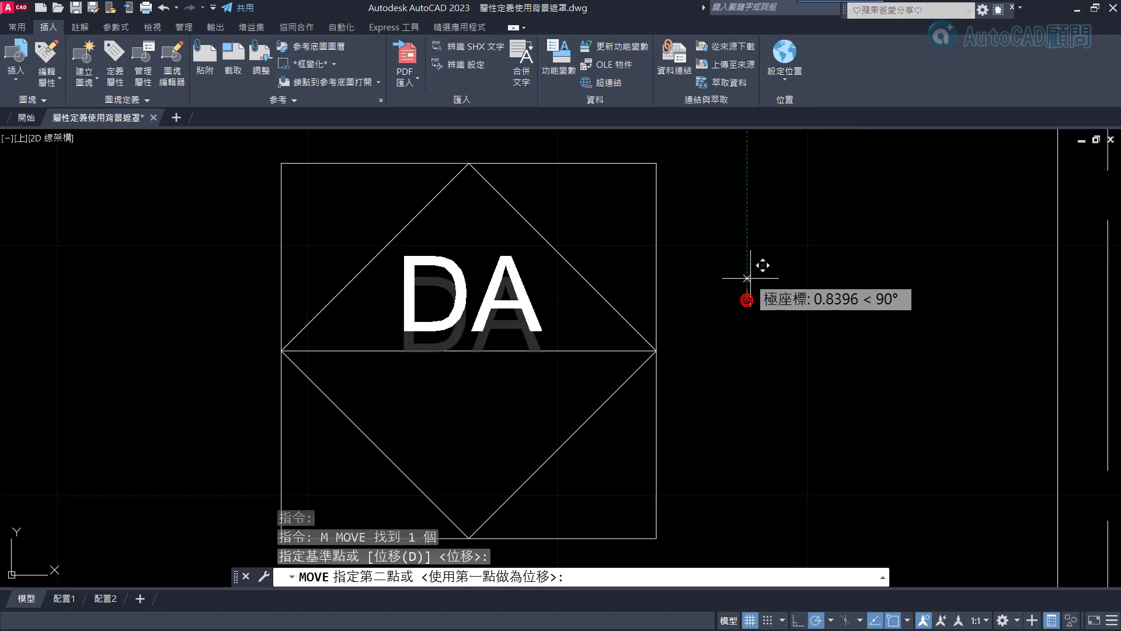
{"action": "left_click", "coordinate": [750, 278]}
{"action": "key", "text": "Escape"}
Step: Copy the DA attribute straight down into the diamond's lower triangle
{"action": "double_click", "coordinate": [506, 274]}
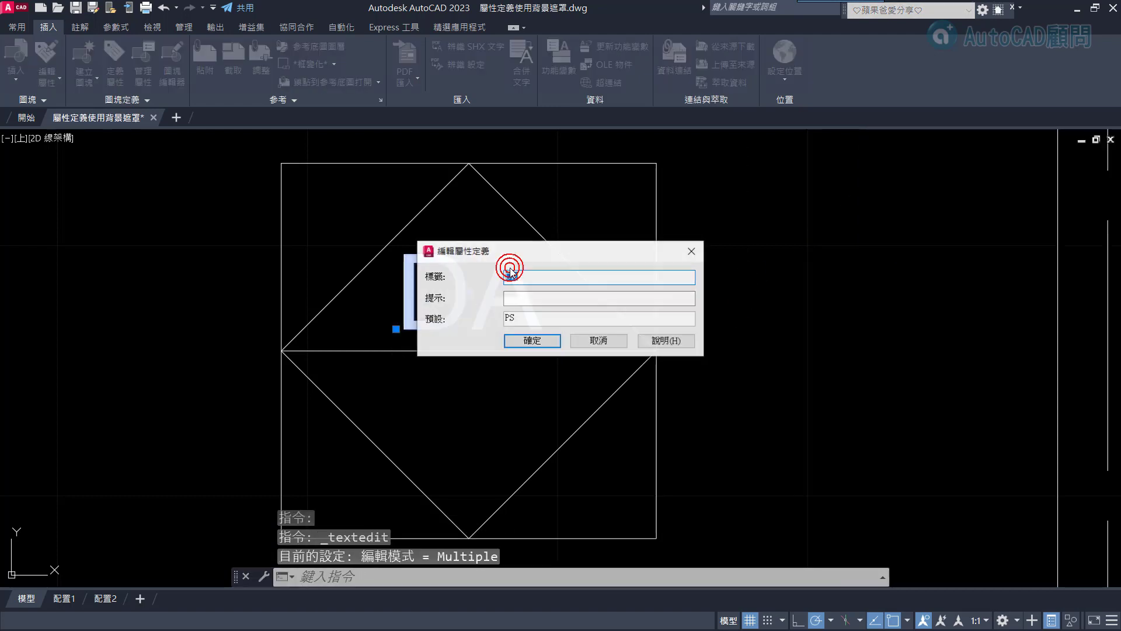
{"action": "left_click", "coordinate": [525, 343]}
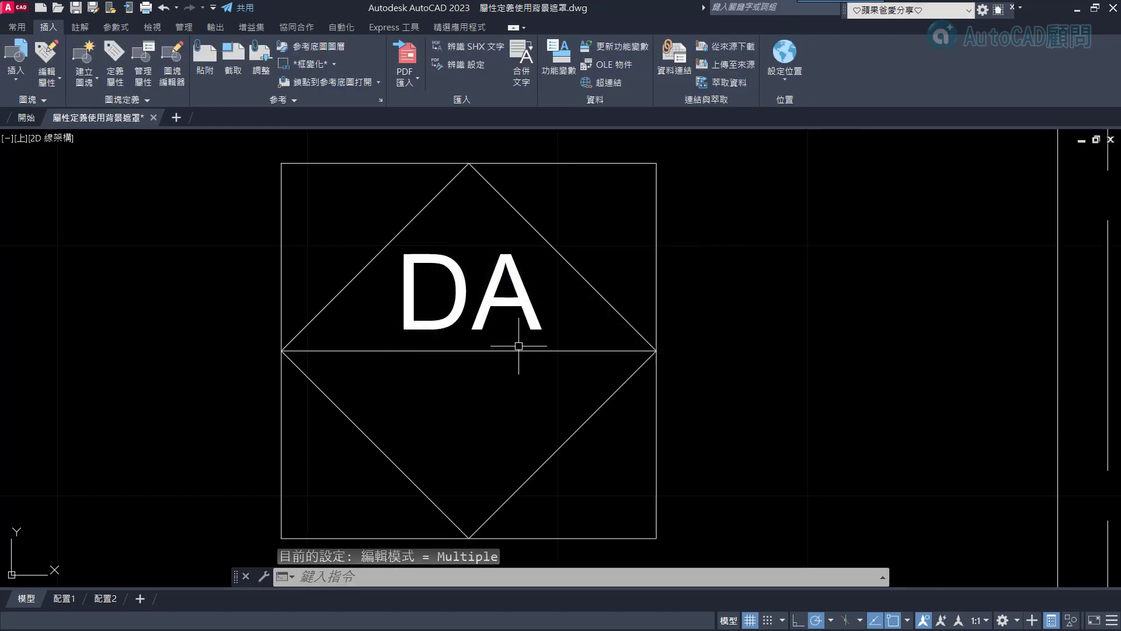
{"action": "key", "text": "Escape"}
{"action": "type", "text": "co"}
{"action": "key", "text": "Return"}
{"action": "left_click", "coordinate": [537, 305]}
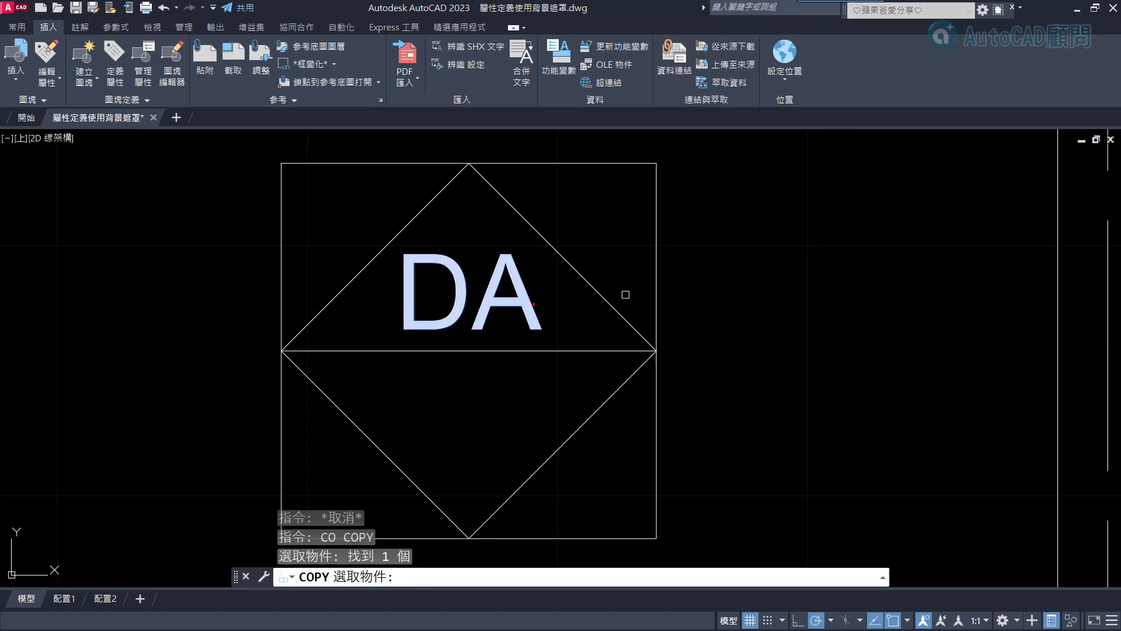
{"action": "key", "text": "Return"}
{"action": "left_click", "coordinate": [776, 287]}
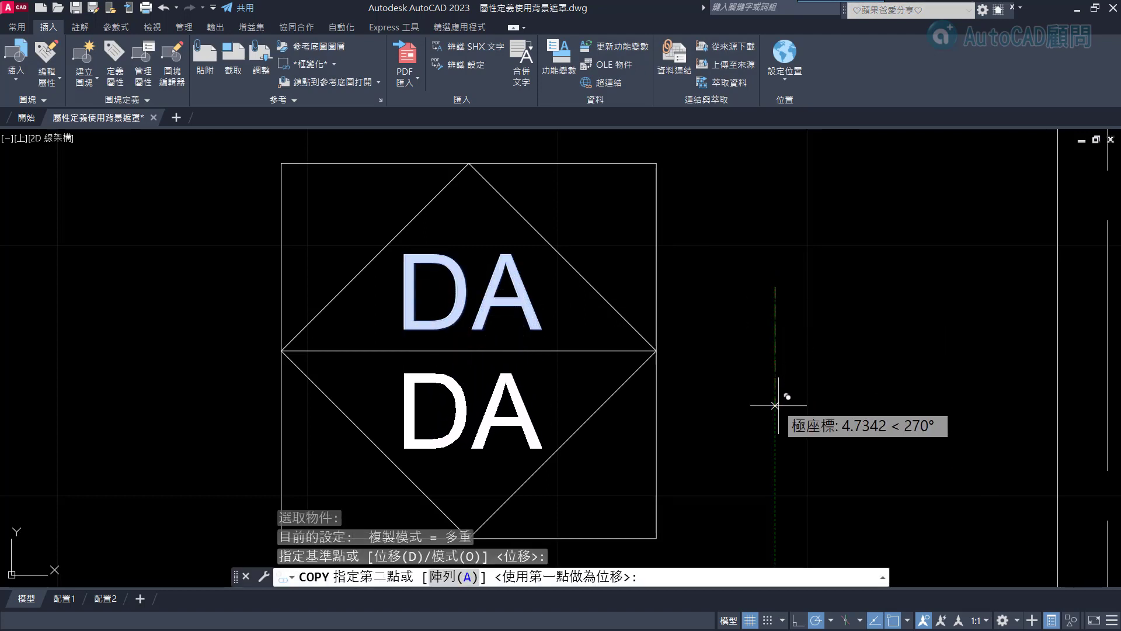
{"action": "left_click", "coordinate": [779, 404]}
{"action": "key", "text": "Escape"}
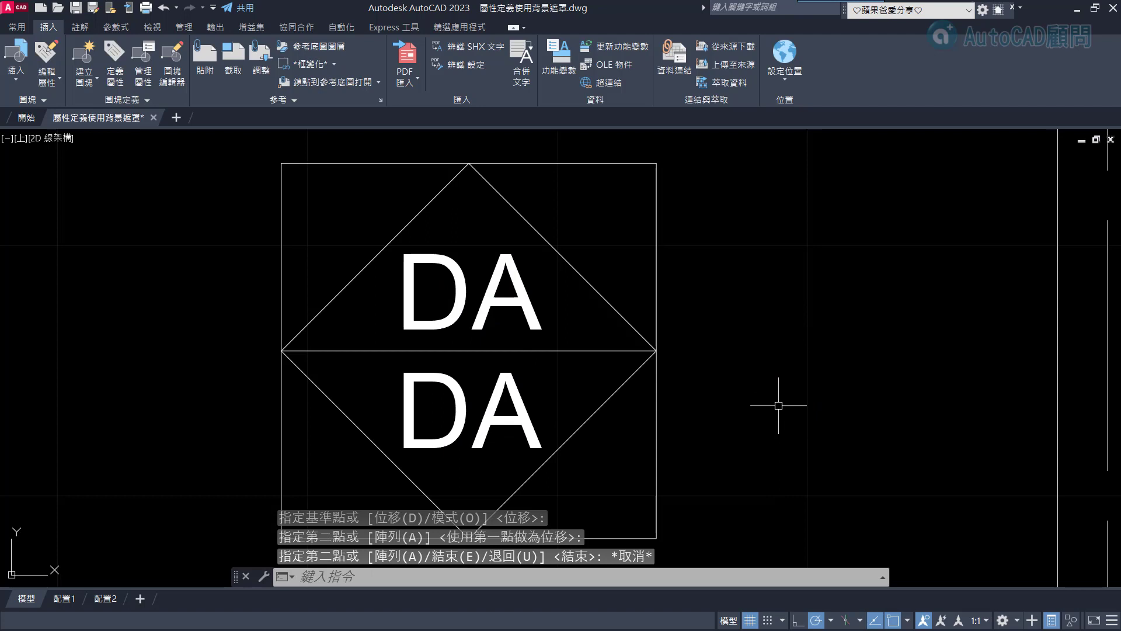
Step: Retag the lower attribute copy as NO with default value 01
{"action": "double_click", "coordinate": [527, 386]}
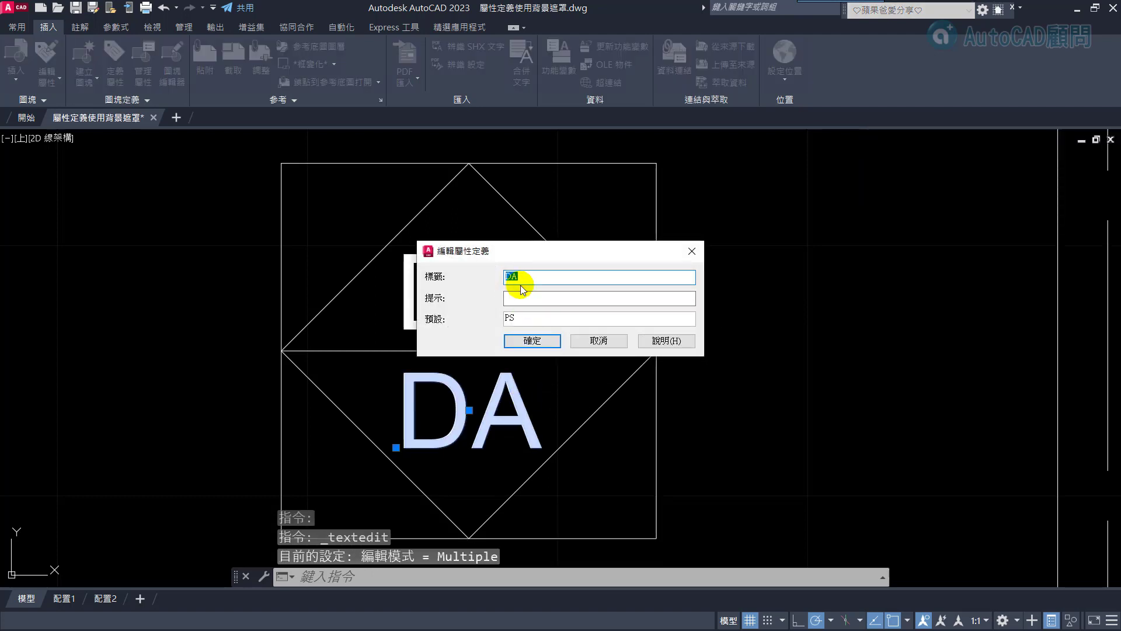
{"action": "type", "text": "NO"}
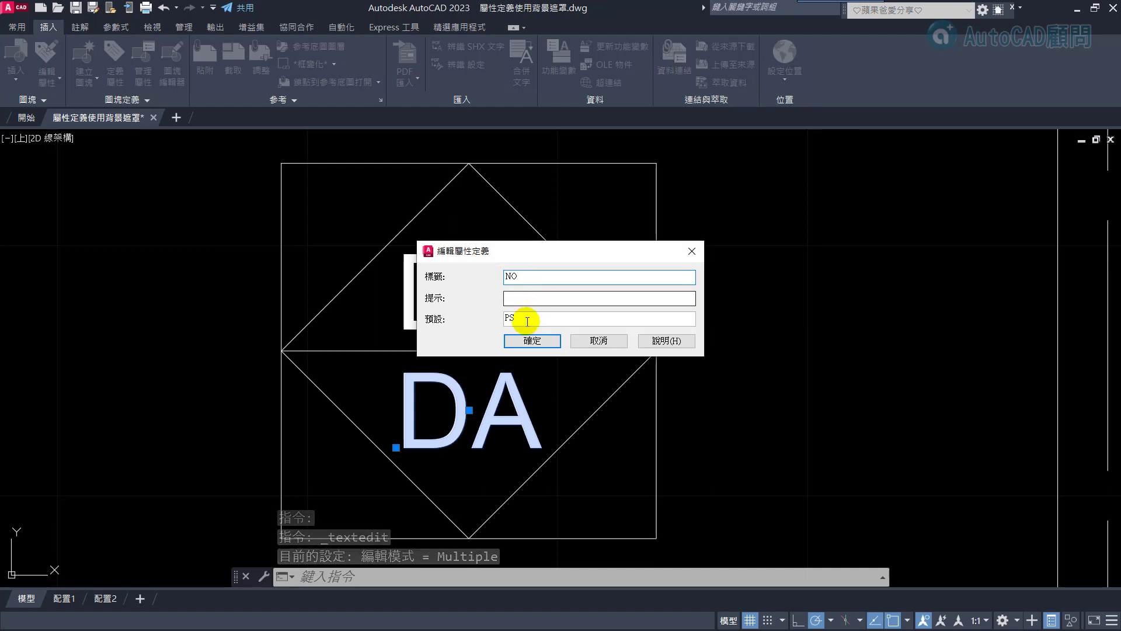
{"action": "double_click", "coordinate": [526, 322]}
{"action": "type", "text": "01"}
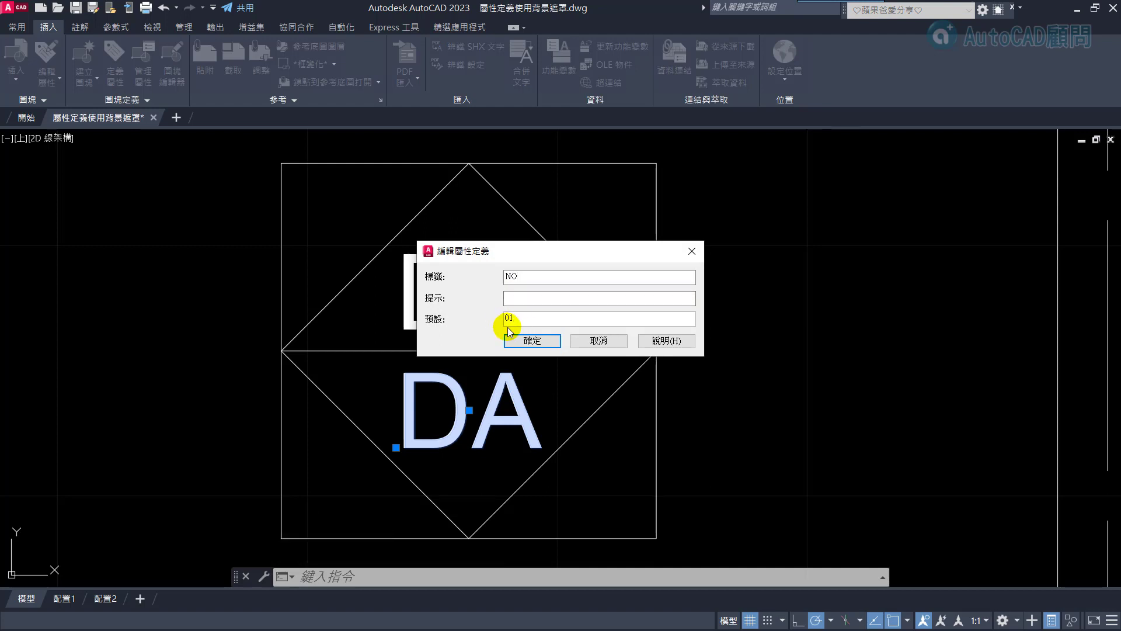
{"action": "left_click", "coordinate": [525, 343]}
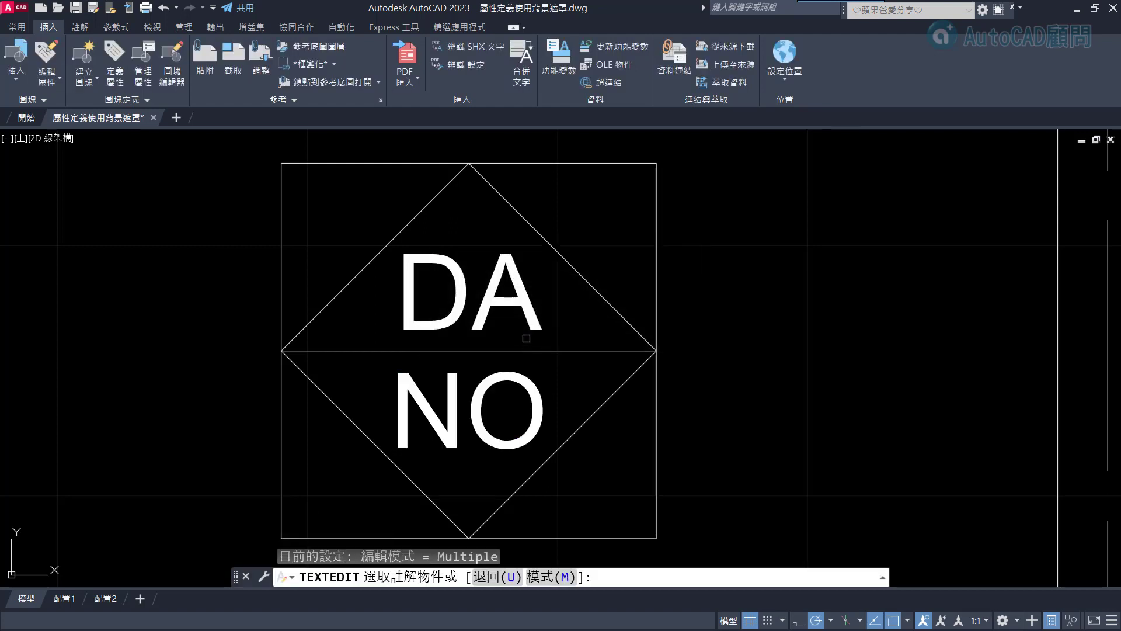
{"action": "key", "text": "Escape"}
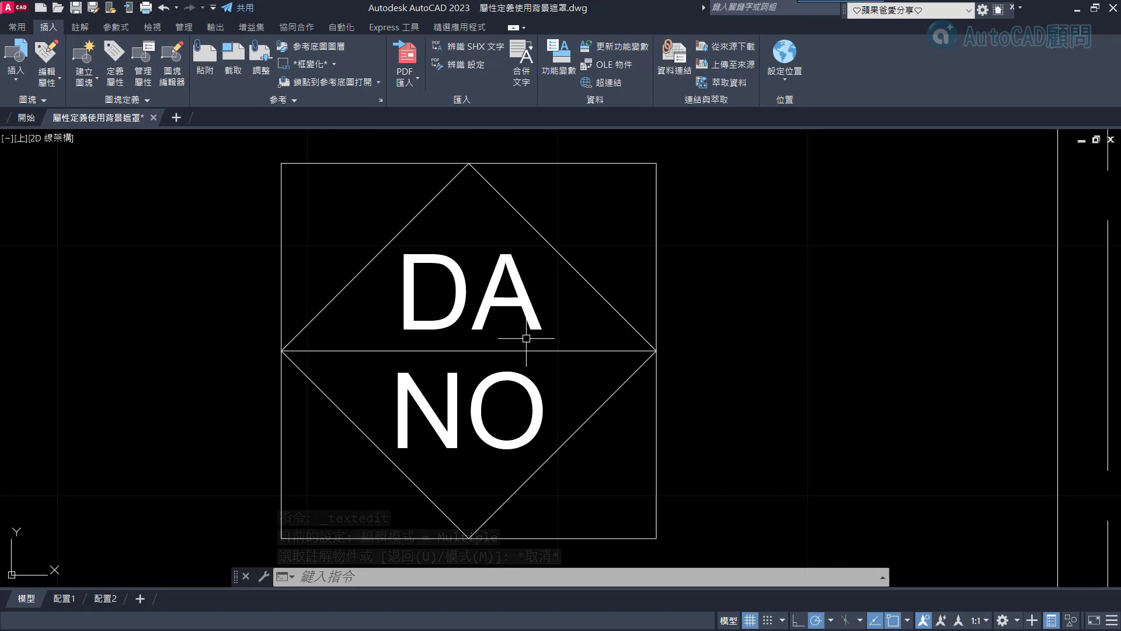
Step: Create block 標籤 from the diamond, square and both attributes, based at the diamond centre
{"action": "type", "text": "B"}
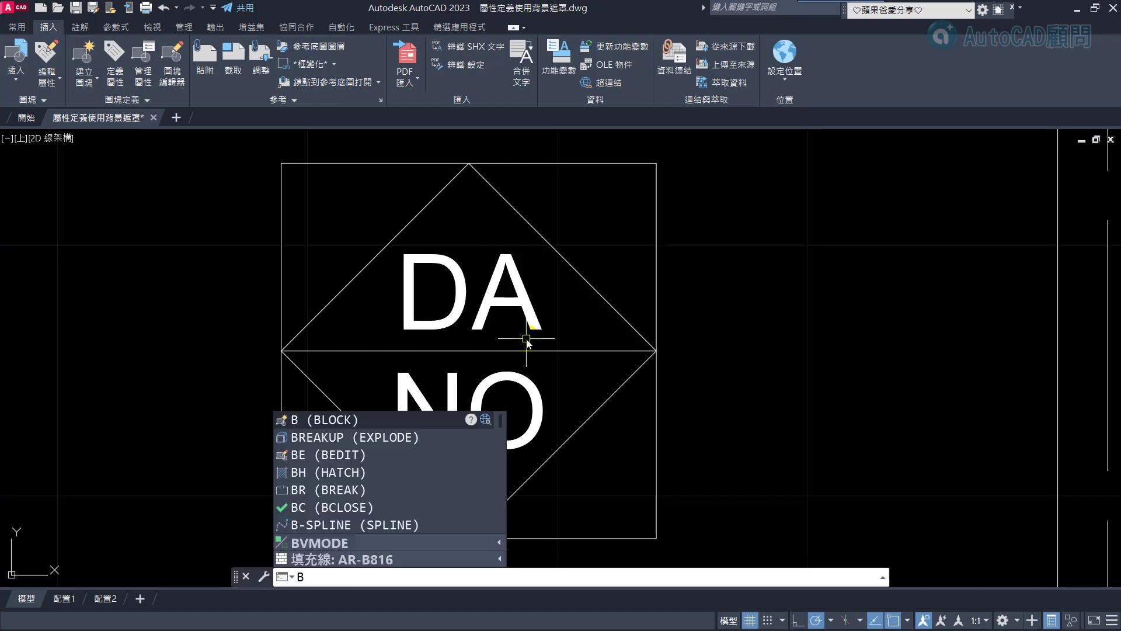
{"action": "key", "text": "Return"}
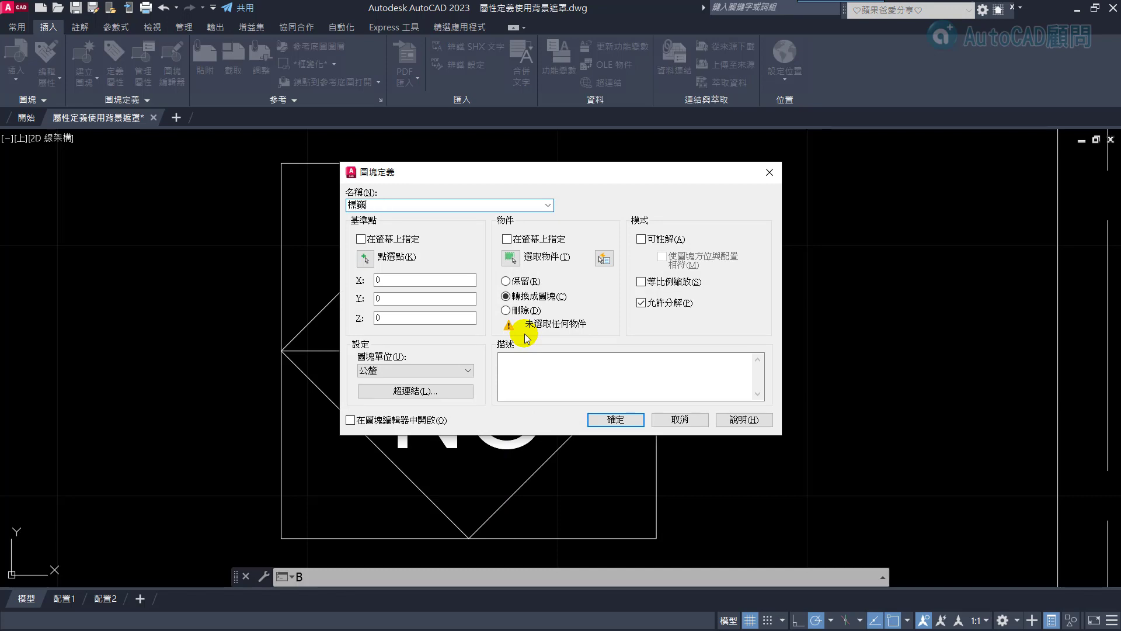
{"action": "left_click", "coordinate": [365, 258]}
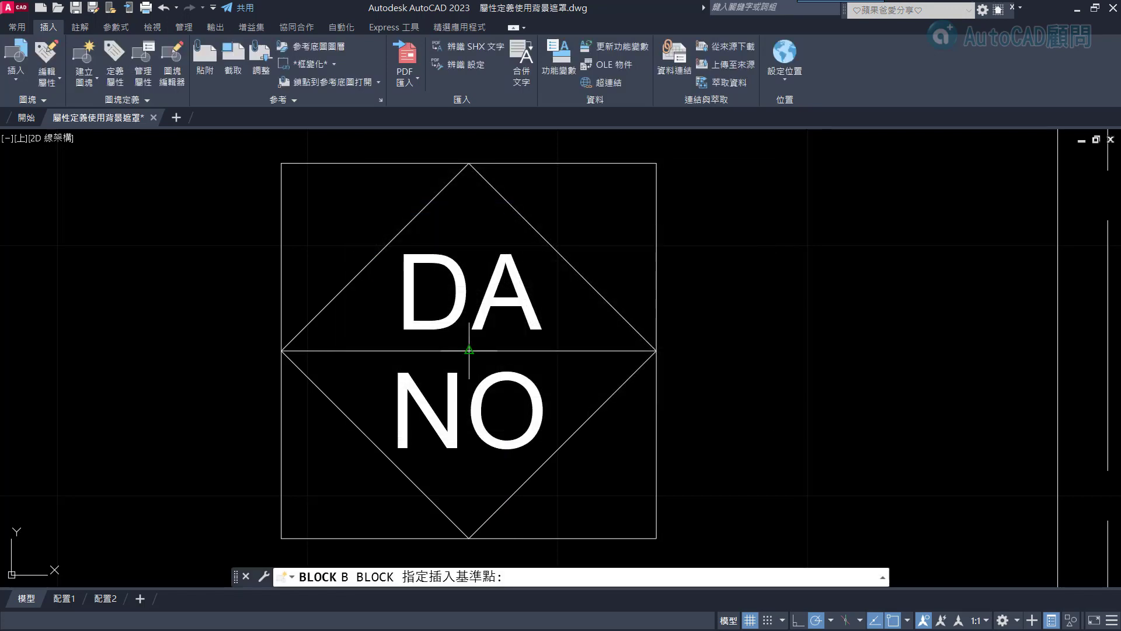
{"action": "left_click", "coordinate": [469, 351]}
{"action": "left_click", "coordinate": [507, 251]}
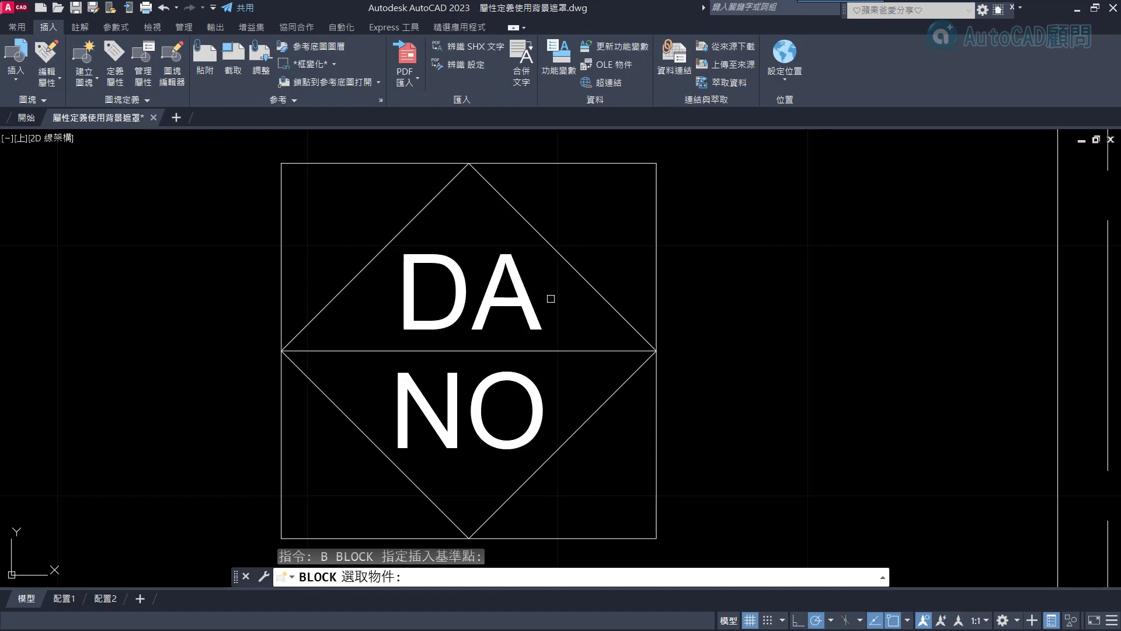
{"action": "left_click", "coordinate": [508, 255]}
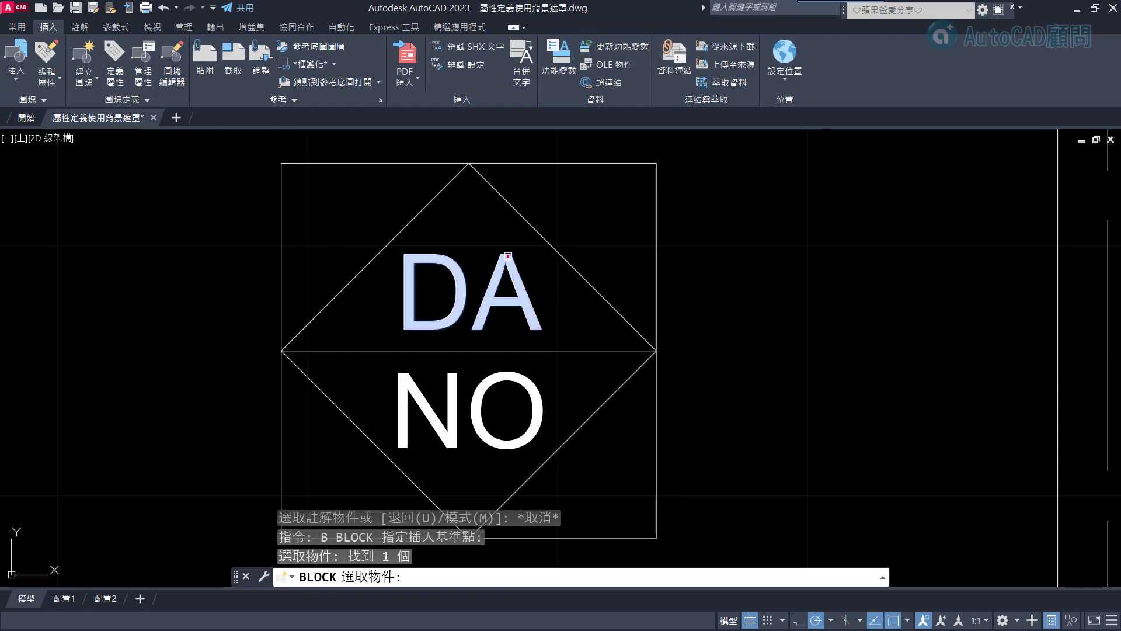
{"action": "left_click", "coordinate": [500, 379]}
{"action": "left_click", "coordinate": [724, 515]}
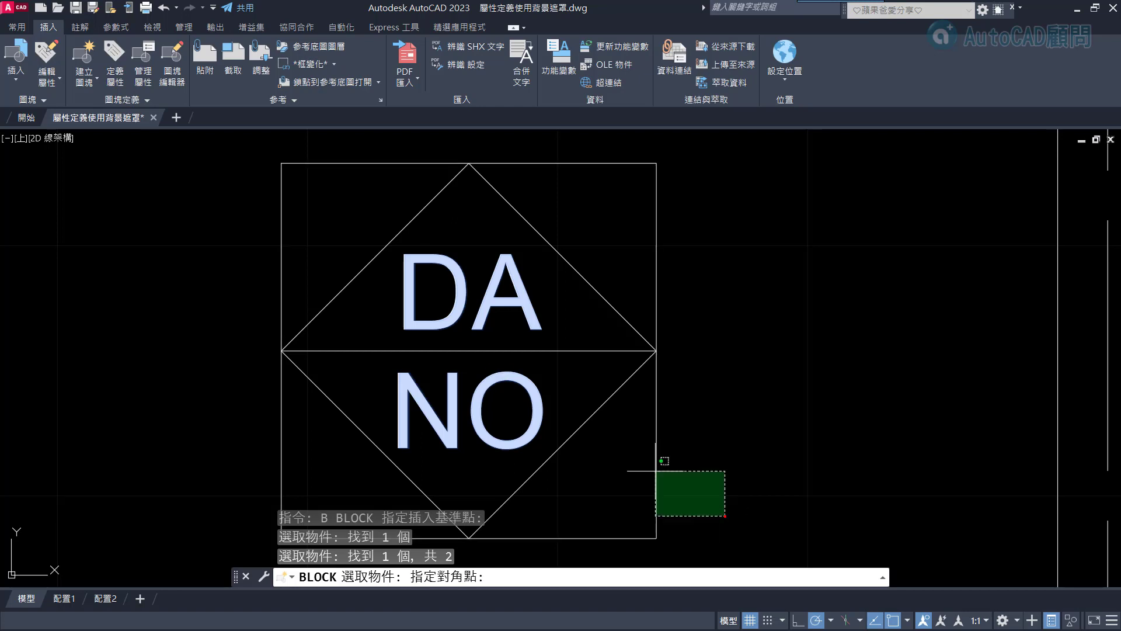
{"action": "left_click", "coordinate": [303, 211]}
{"action": "key", "text": "Return"}
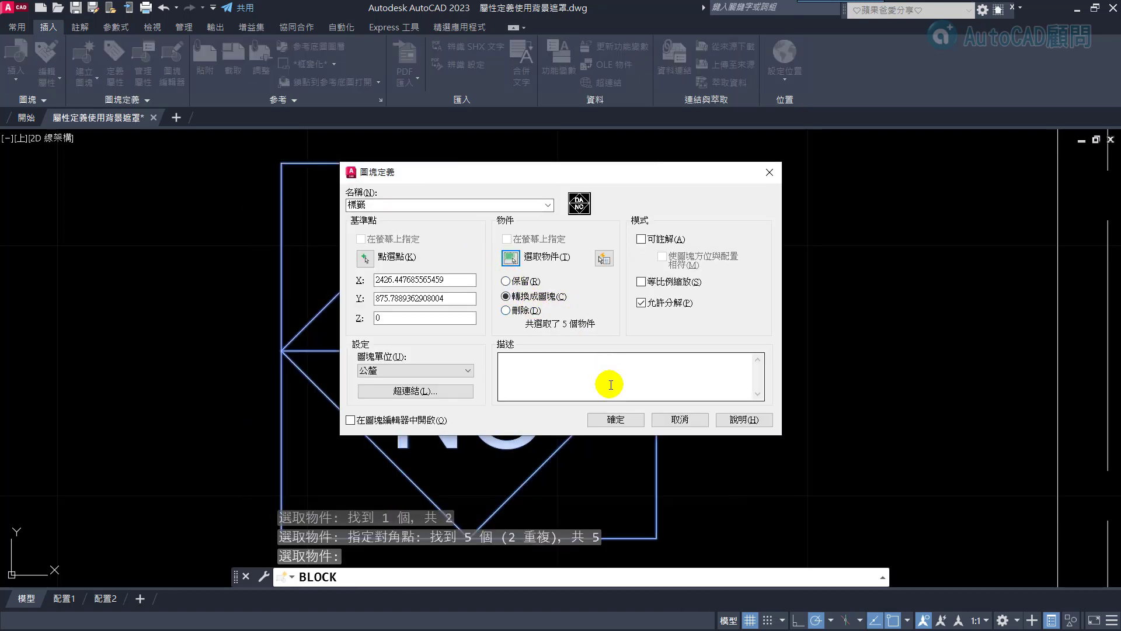
{"action": "left_click", "coordinate": [615, 419]}
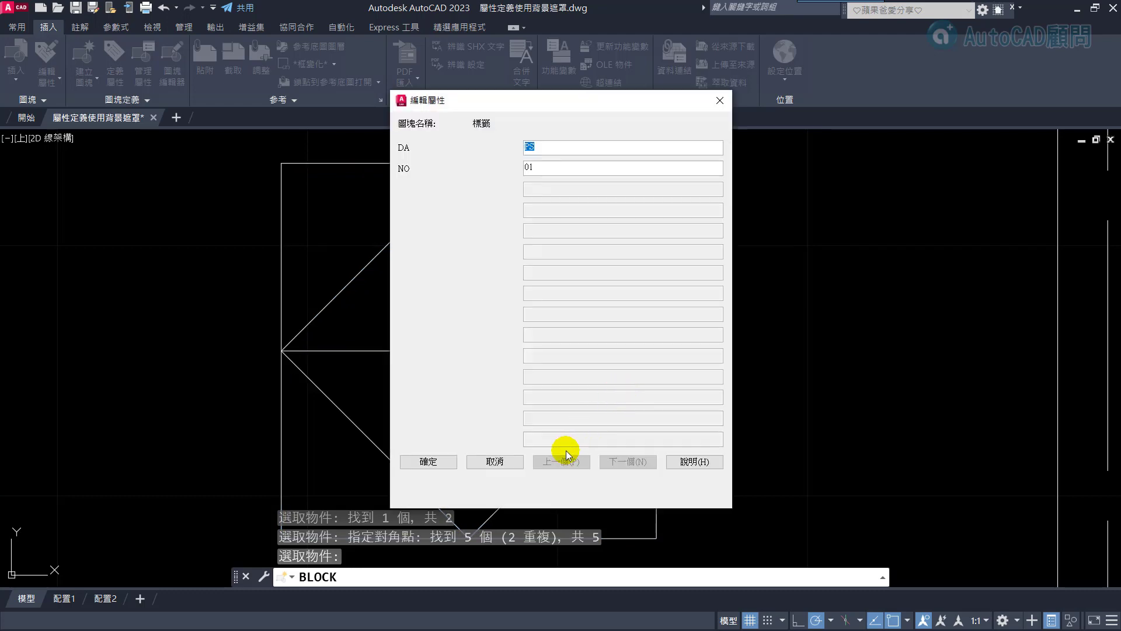
{"action": "left_click", "coordinate": [428, 462]}
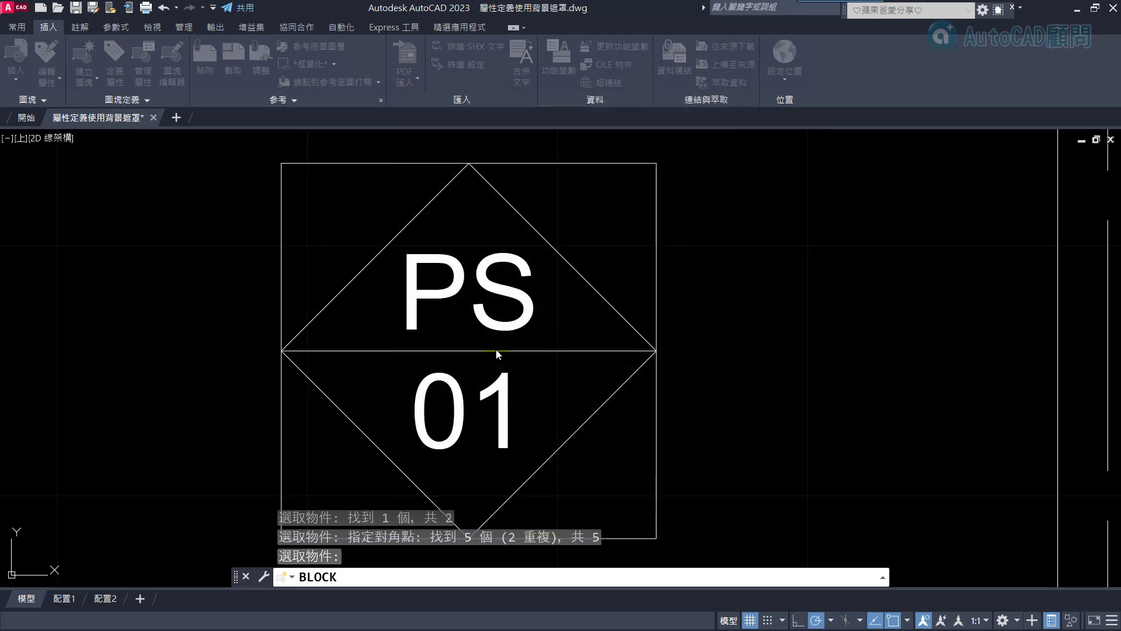
Step: Change the lower attribute value from 01 to AT2022-01
{"action": "double_click", "coordinate": [501, 377]}
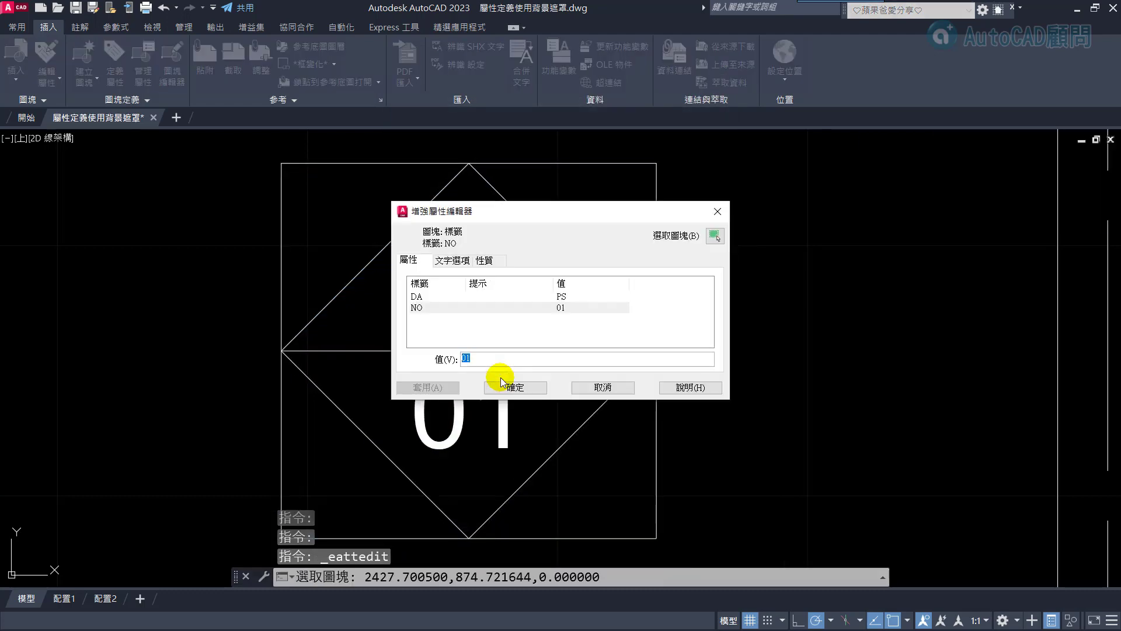
{"action": "type", "text": "A"}
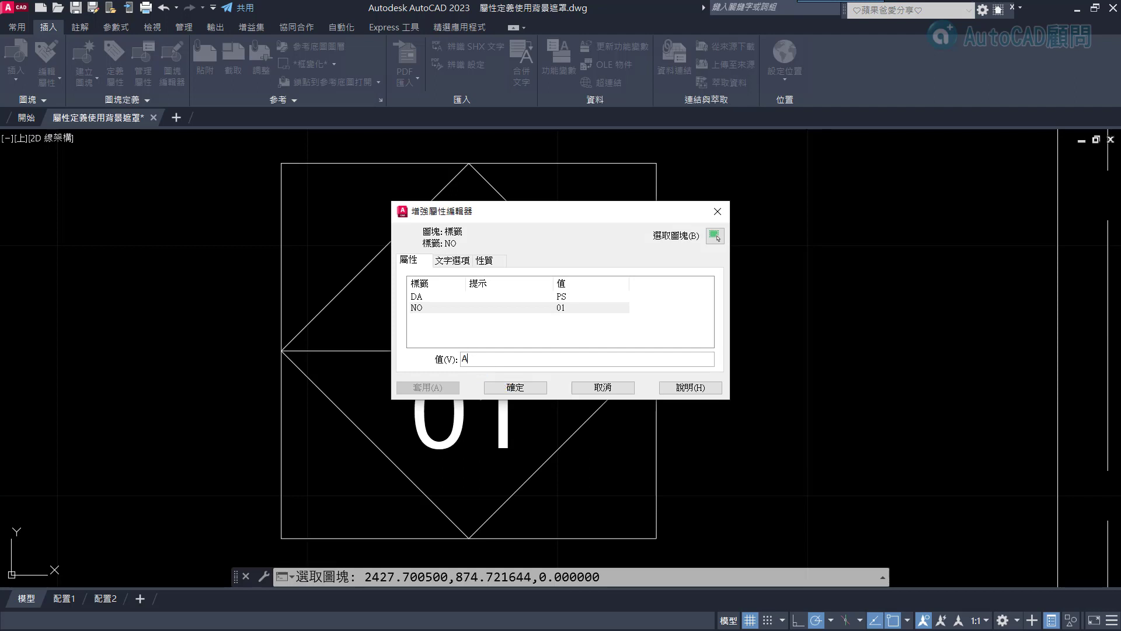
{"action": "type", "text": "T22"}
{"action": "key", "text": "BackSpace"}
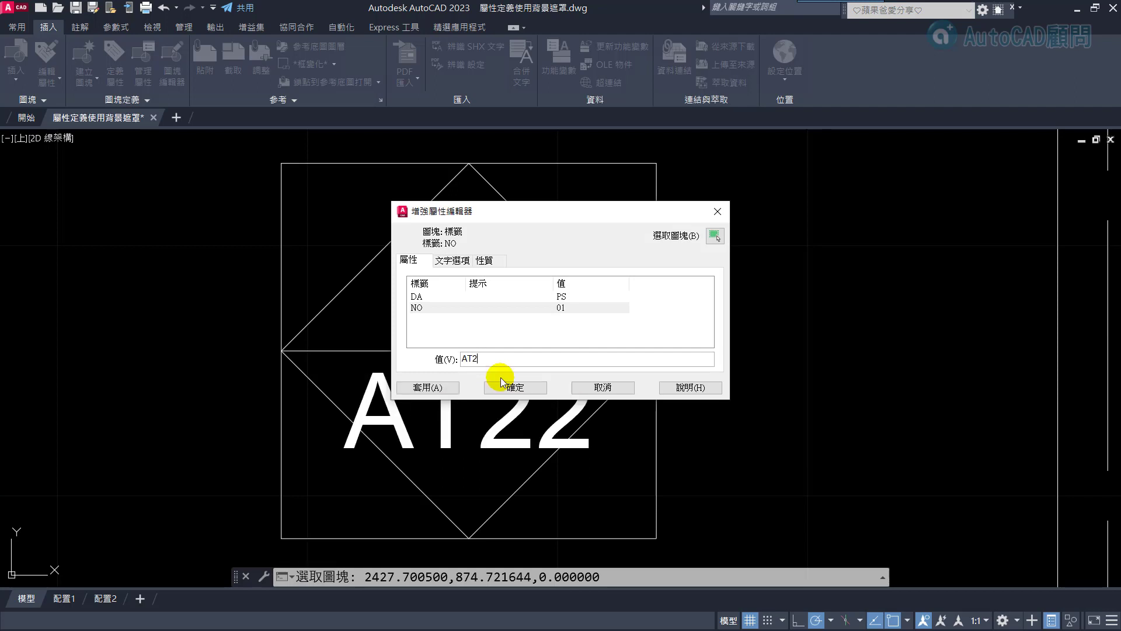
{"action": "type", "text": "022-01"}
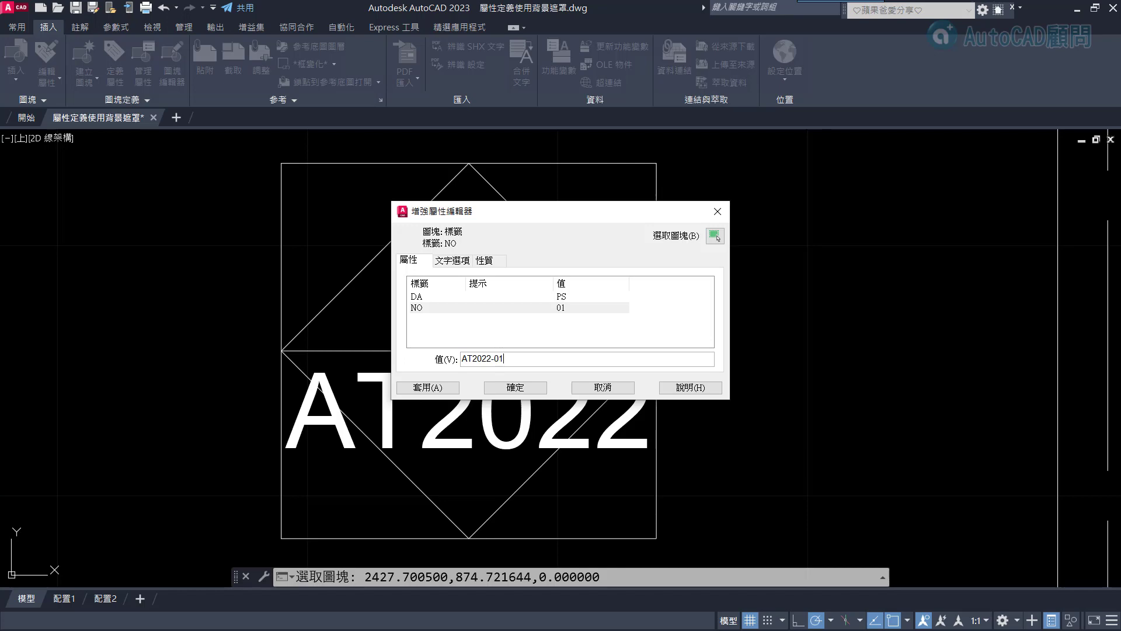
{"action": "left_click", "coordinate": [499, 389]}
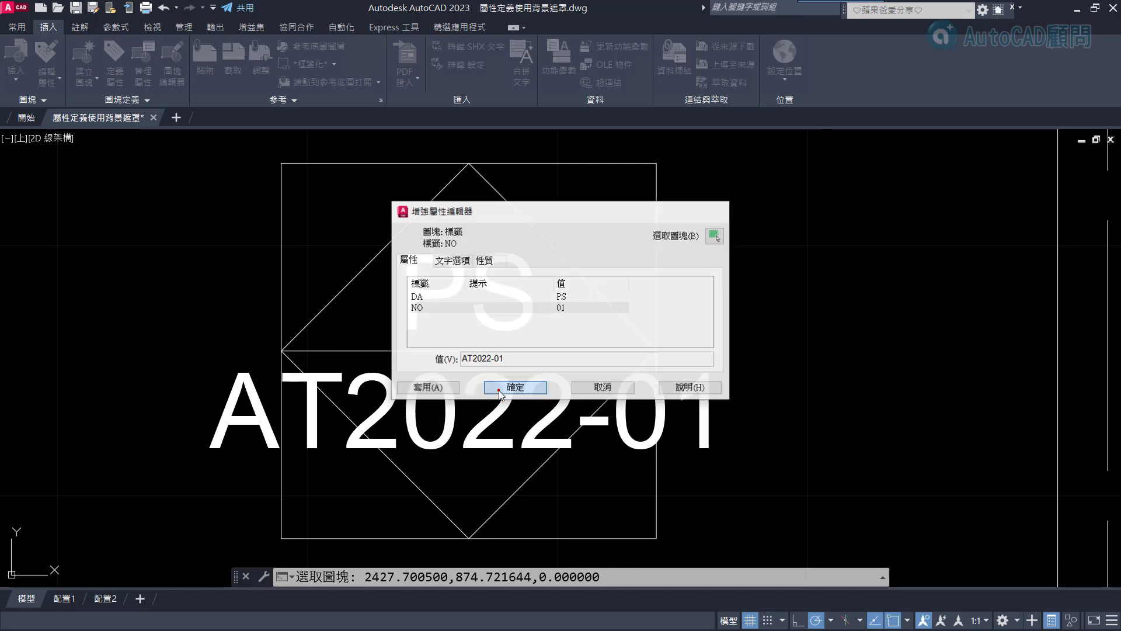
Step: Change the upper attribute value from PS to PS-A
{"action": "double_click", "coordinate": [521, 329]}
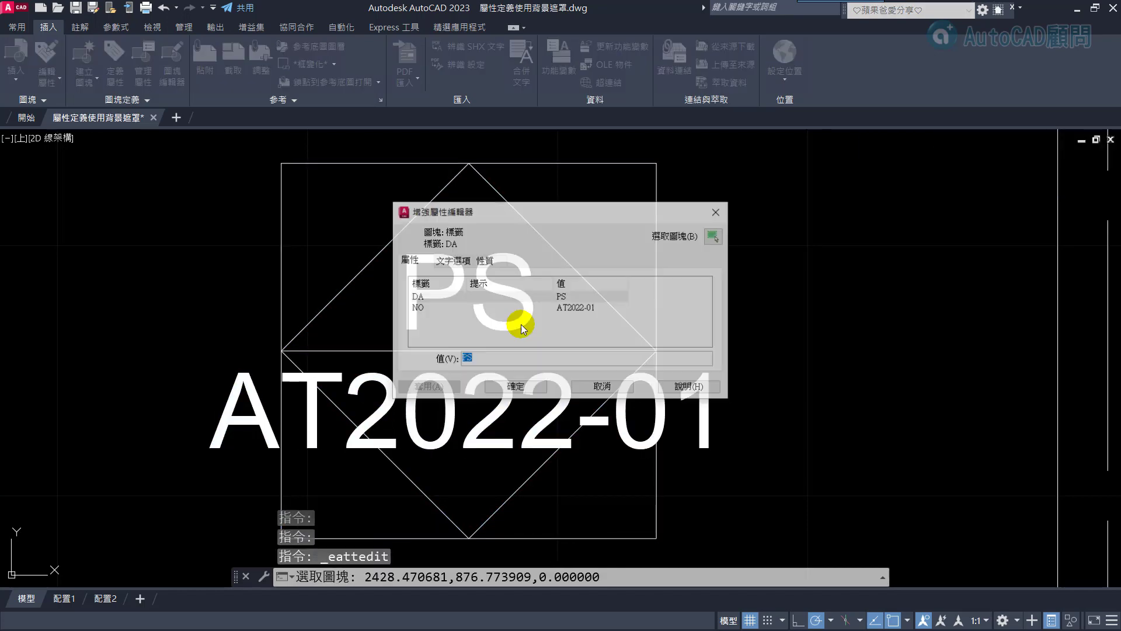
{"action": "left_click", "coordinate": [494, 360]}
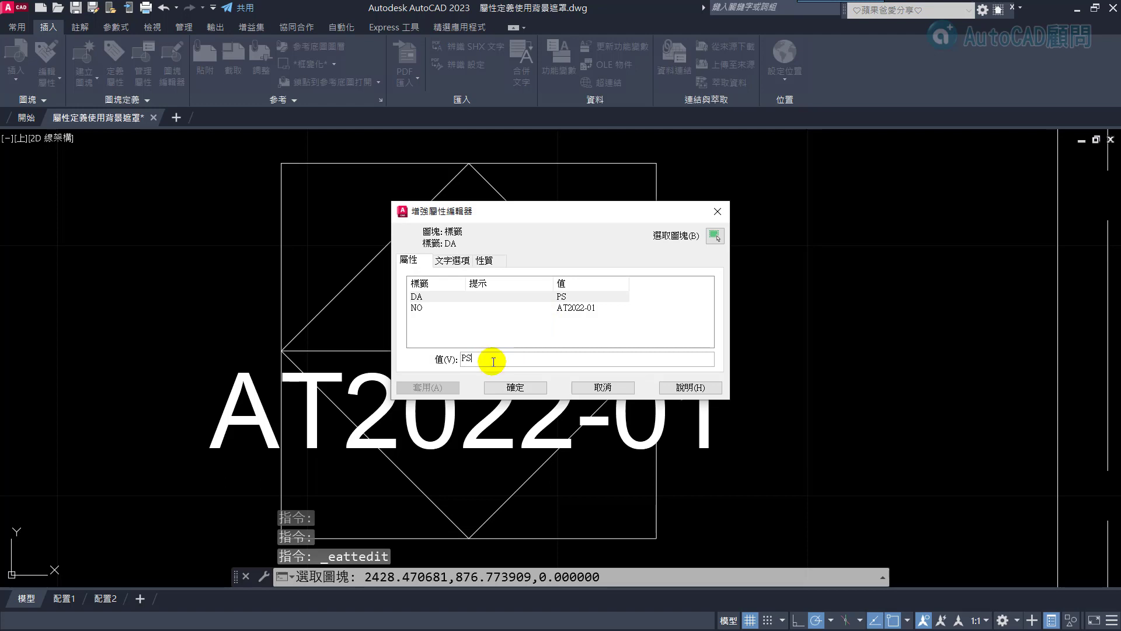
{"action": "type", "text": "-A"}
{"action": "left_click", "coordinate": [515, 387]}
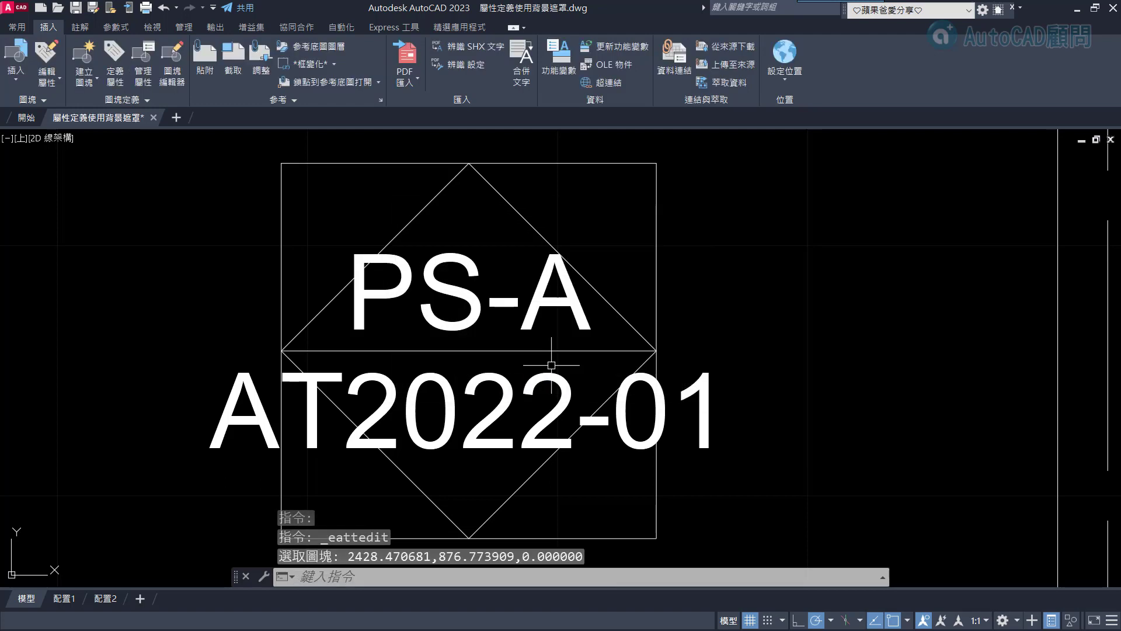
{"action": "key", "text": "Escape"}
{"action": "scroll", "coordinate": [552, 365], "scroll_direction": "down", "scroll_amount": 2}
Step: Copy the tag into the vertical-dash, diagonal and woven hatch areas
{"action": "type", "text": "o"}
{"action": "key", "text": "Return"}
{"action": "left_click", "coordinate": [665, 454]}
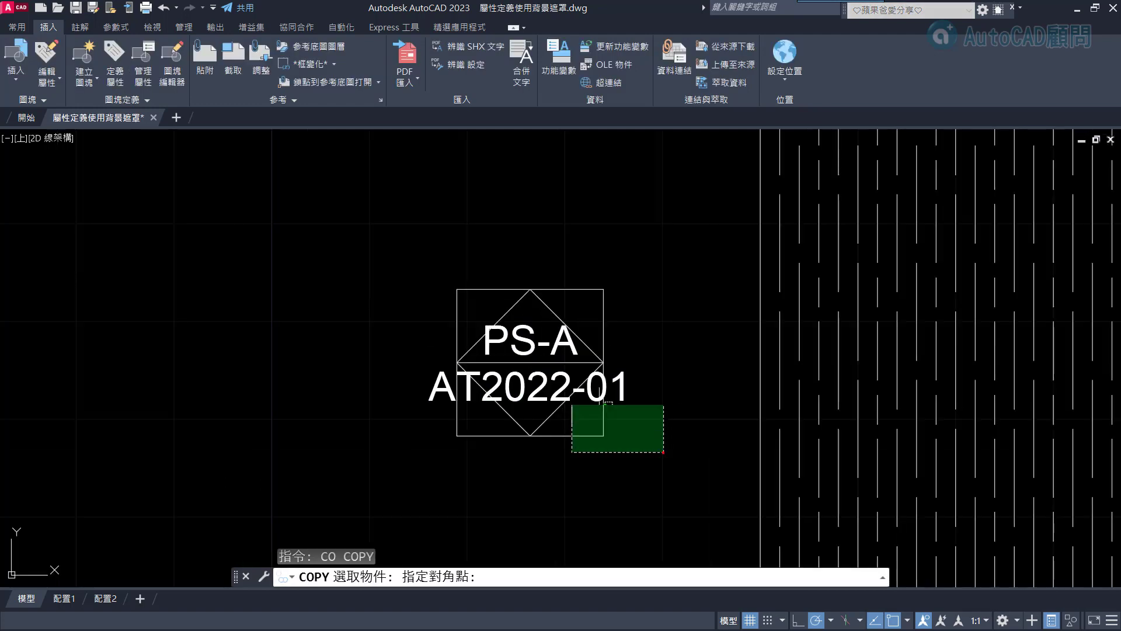
{"action": "left_click", "coordinate": [429, 288]}
{"action": "scroll", "coordinate": [429, 287], "scroll_direction": "down", "scroll_amount": 5}
{"action": "middle_click_drag", "start_coordinate": [561, 268], "coordinate": [422, 281]}
{"action": "key", "text": "Return"}
{"action": "left_click", "coordinate": [407, 210]}
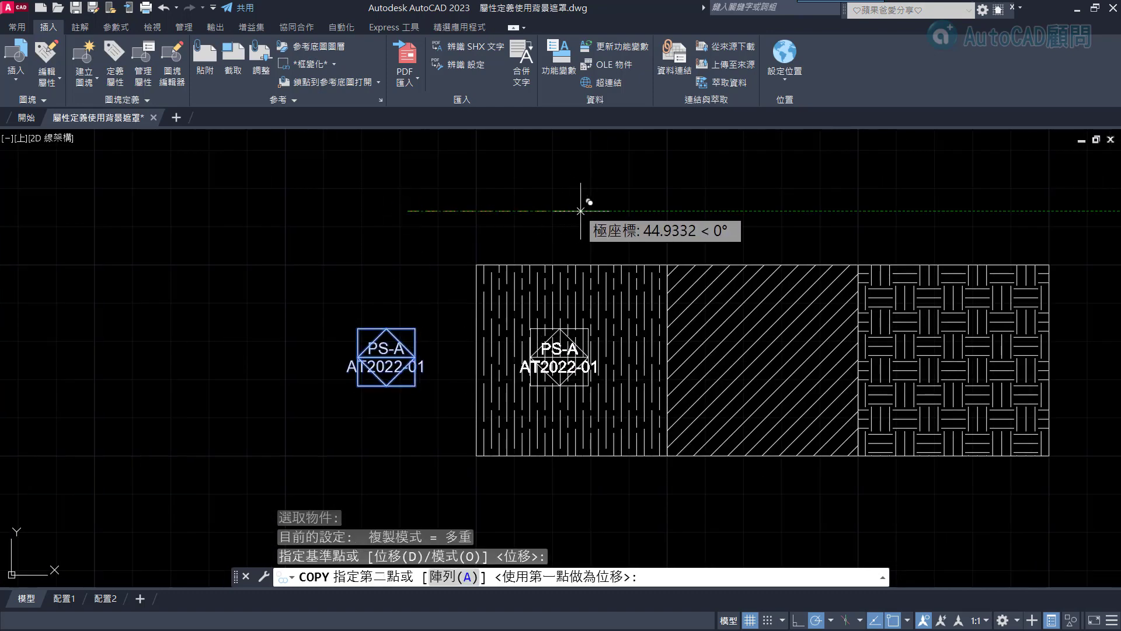
{"action": "left_click", "coordinate": [596, 211]}
{"action": "left_click", "coordinate": [782, 211]}
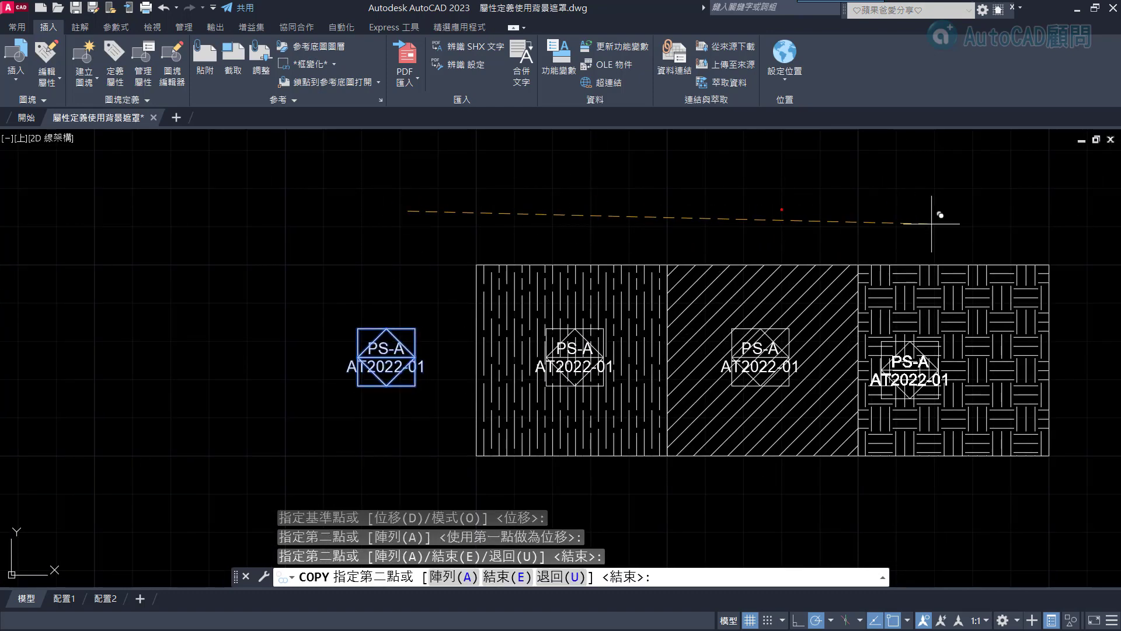
{"action": "left_click", "coordinate": [968, 210]}
{"action": "key", "text": "Escape"}
{"action": "scroll", "coordinate": [543, 359], "scroll_direction": "up", "scroll_amount": 2}
{"action": "scroll", "coordinate": [537, 359], "scroll_direction": "up", "scroll_amount": 3}
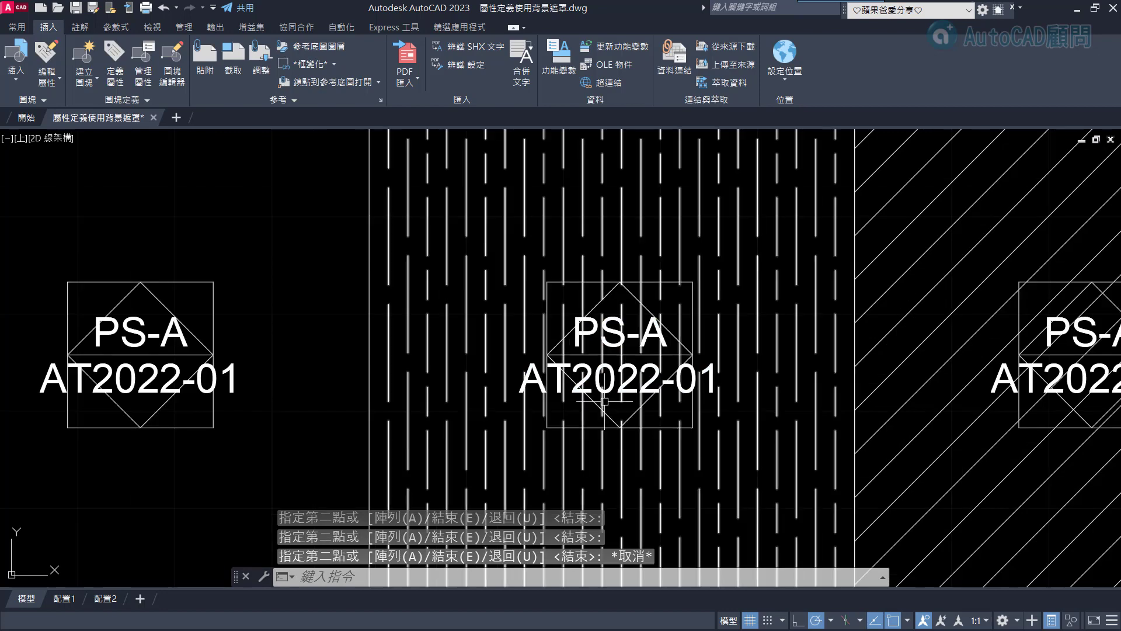
{"action": "scroll", "coordinate": [555, 360], "scroll_direction": "up", "scroll_amount": 2}
Step: Check a copied tag's attributes read PS-A and AT2022-01
{"action": "double_click", "coordinate": [535, 350]}
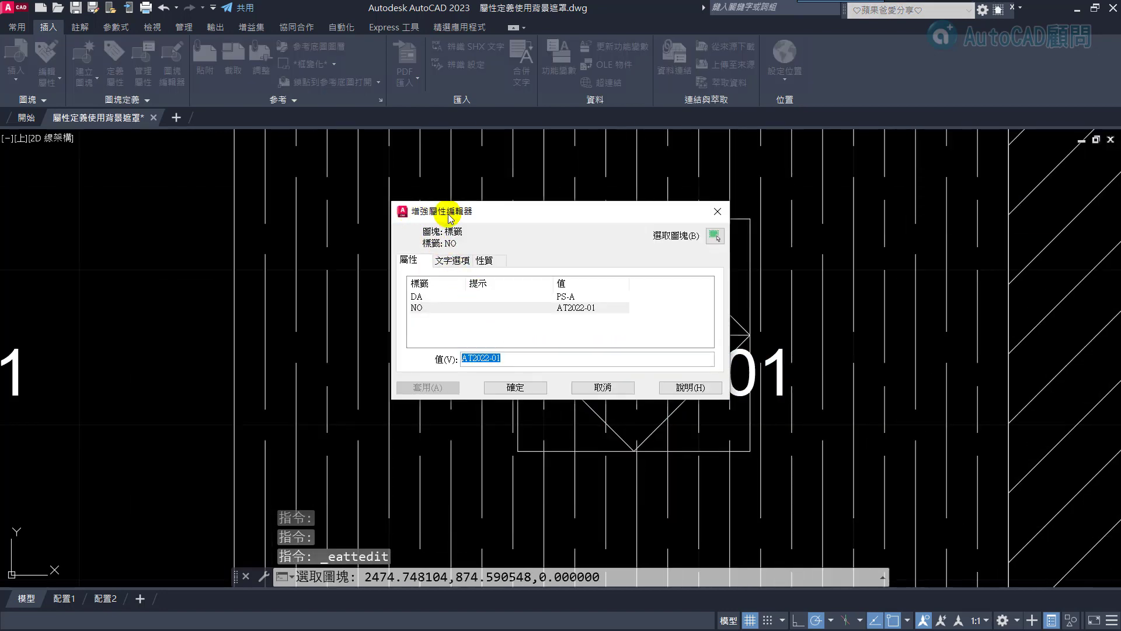
{"action": "left_click", "coordinate": [510, 361]}
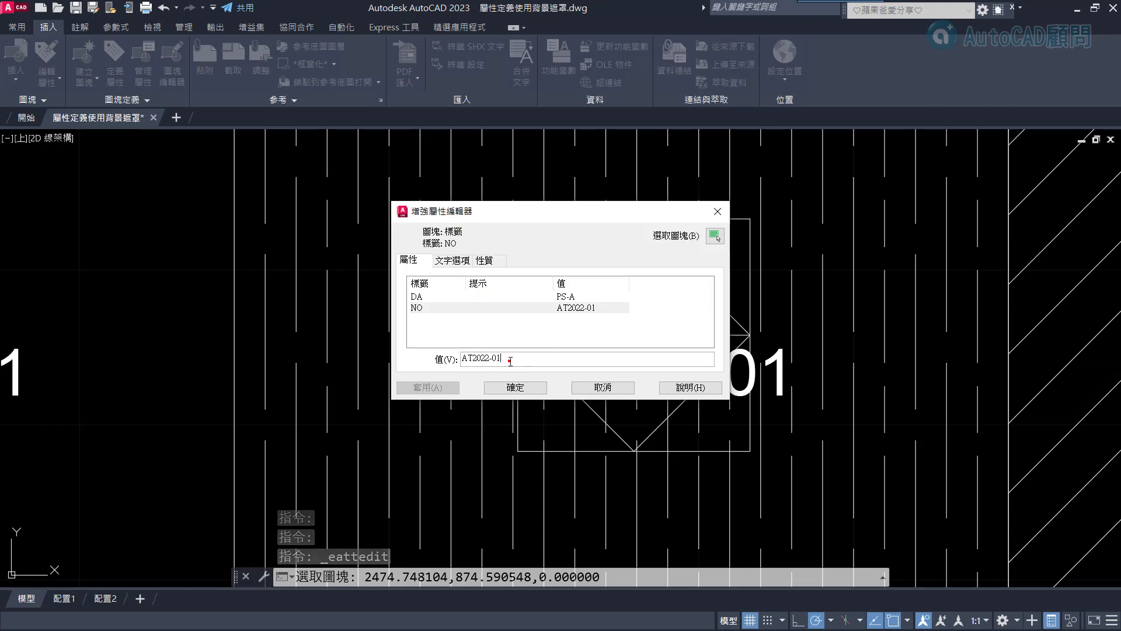
{"action": "left_click", "coordinate": [578, 388]}
{"action": "scroll", "coordinate": [554, 413], "scroll_direction": "down", "scroll_amount": 2}
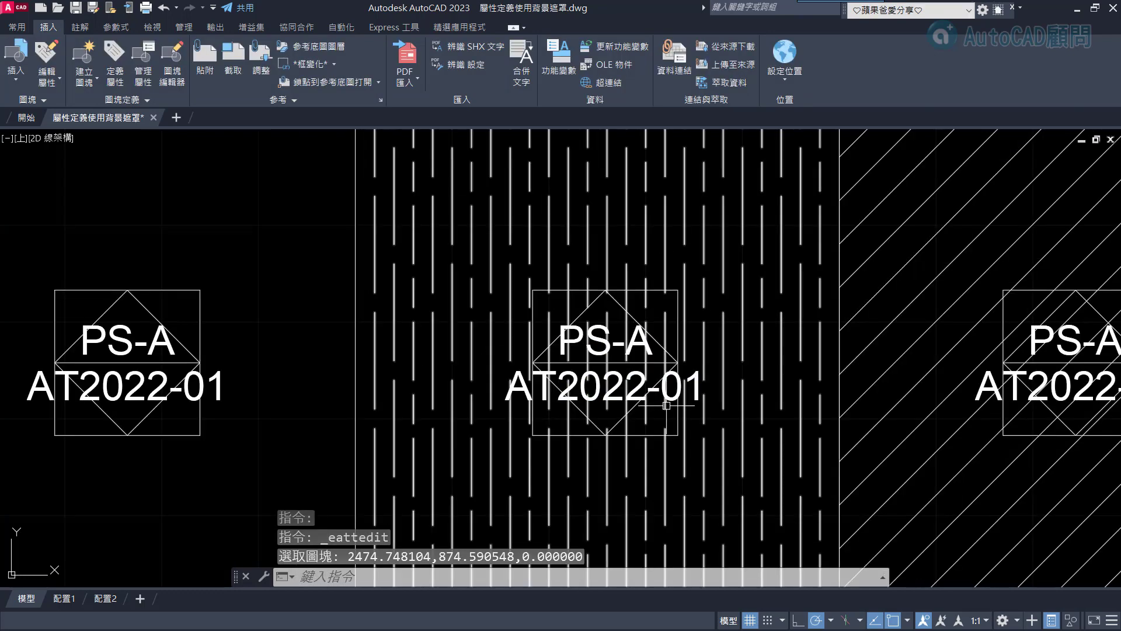
{"action": "scroll", "coordinate": [596, 411], "scroll_direction": "up", "scroll_amount": 2}
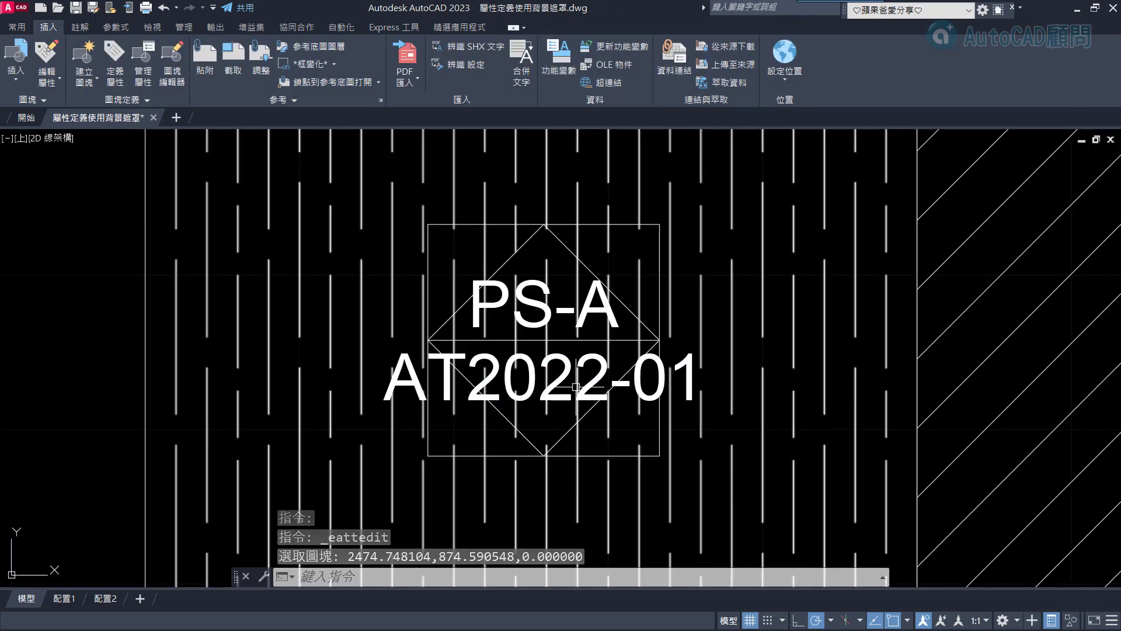
{"action": "scroll", "coordinate": [575, 386], "scroll_direction": "down", "scroll_amount": 2}
{"action": "scroll", "coordinate": [576, 386], "scroll_direction": "down", "scroll_amount": 2}
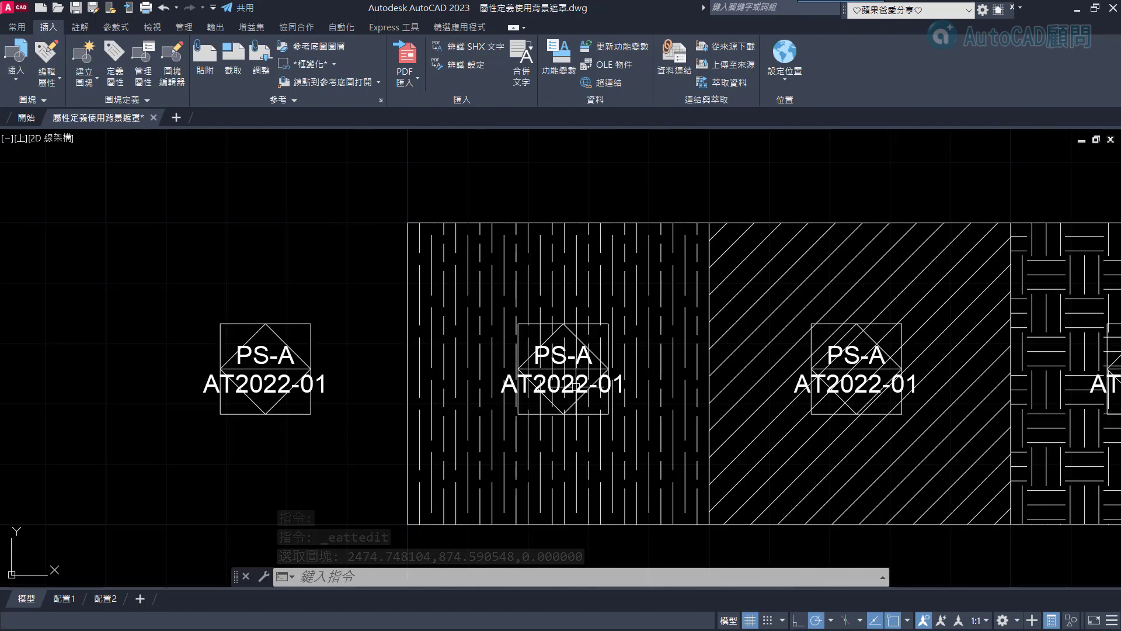
{"action": "scroll", "coordinate": [643, 385], "scroll_direction": "down", "scroll_amount": 2}
{"action": "scroll", "coordinate": [721, 386], "scroll_direction": "up", "scroll_amount": 2}
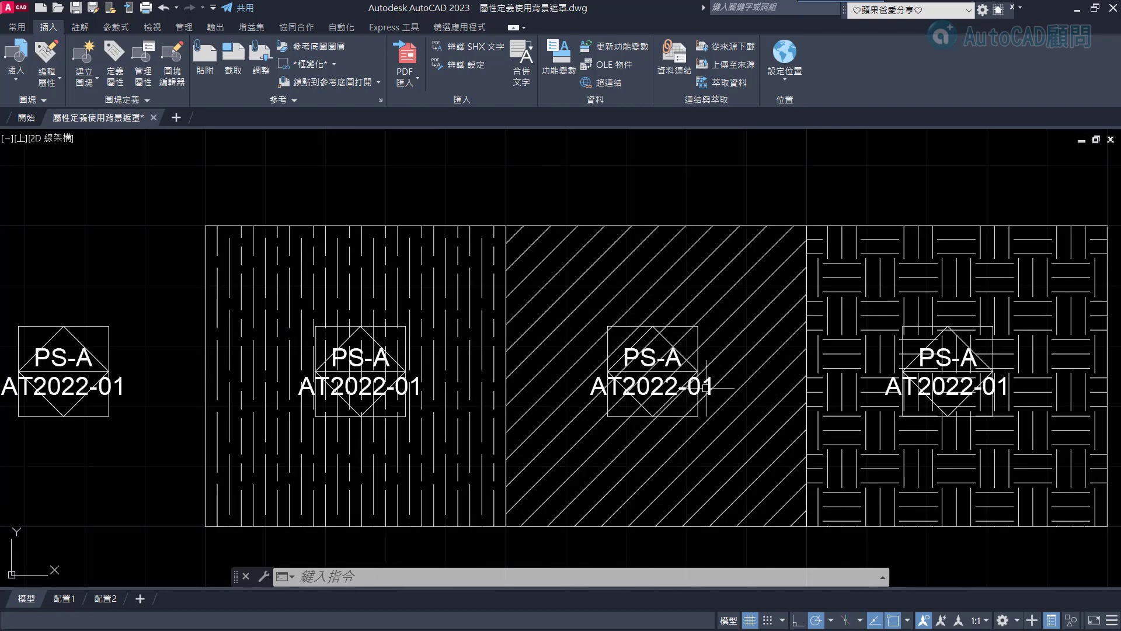
{"action": "scroll", "coordinate": [956, 397], "scroll_direction": "up", "scroll_amount": 4}
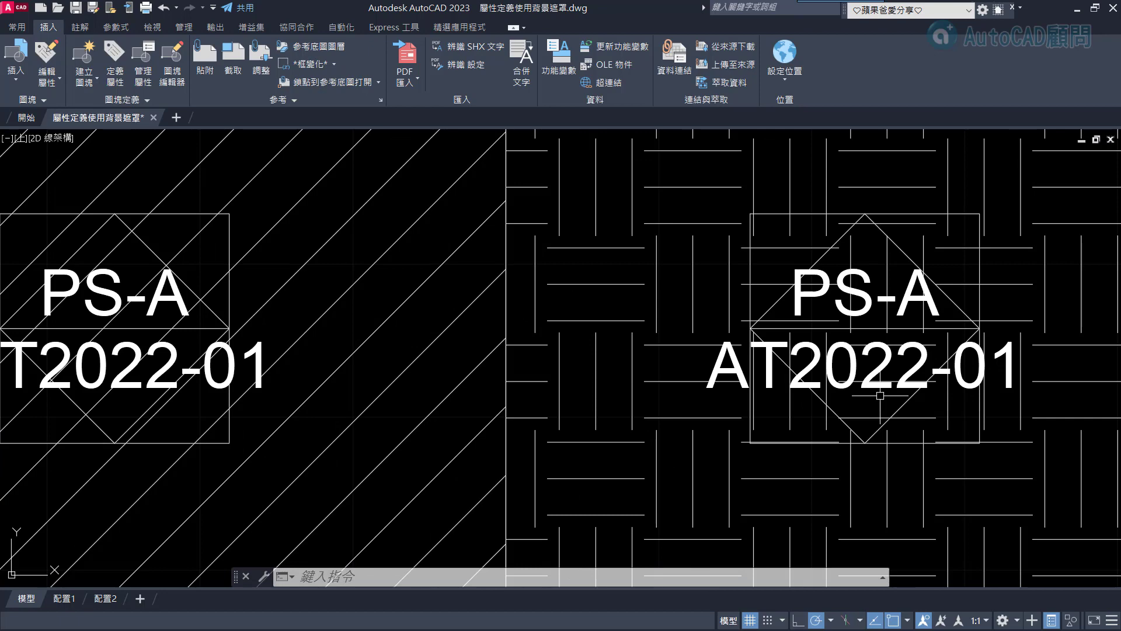
{"action": "scroll", "coordinate": [517, 359], "scroll_direction": "down", "scroll_amount": 4}
{"action": "middle_click_drag", "start_coordinate": [275, 355], "coordinate": [614, 363]}
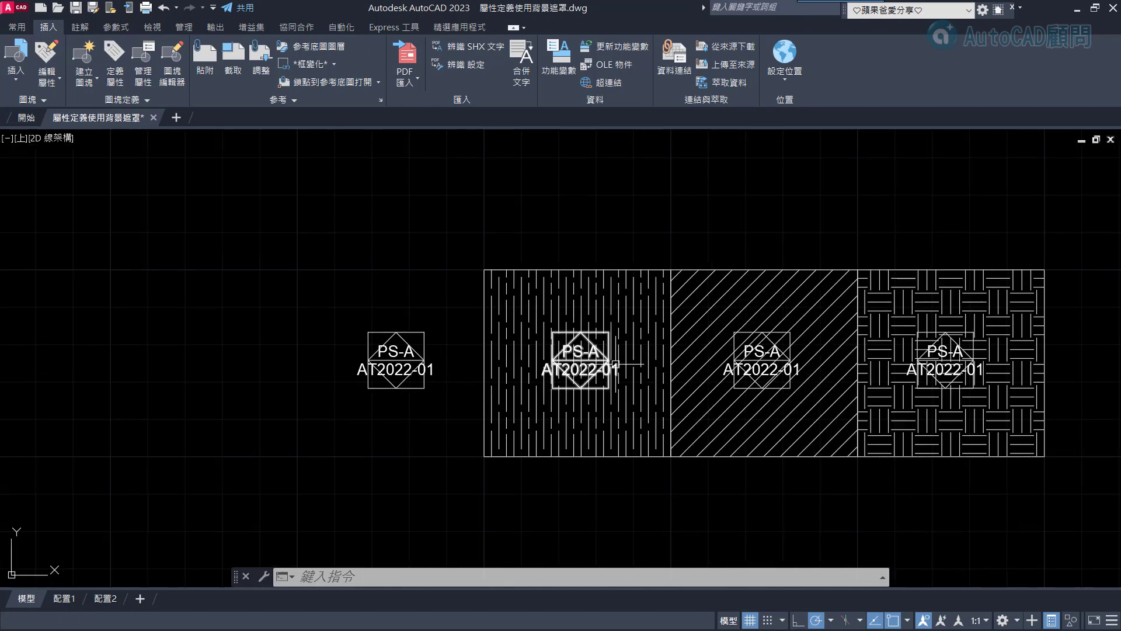
{"action": "scroll", "coordinate": [601, 374], "scroll_direction": "up", "scroll_amount": 4}
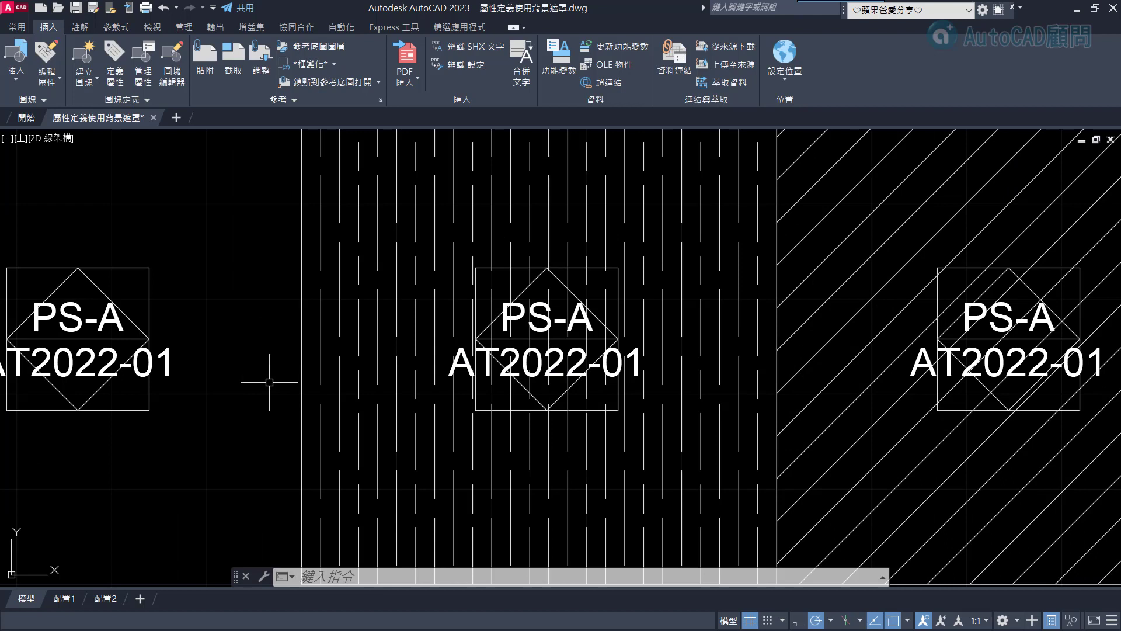
{"action": "scroll", "coordinate": [457, 378], "scroll_direction": "up", "scroll_amount": 2}
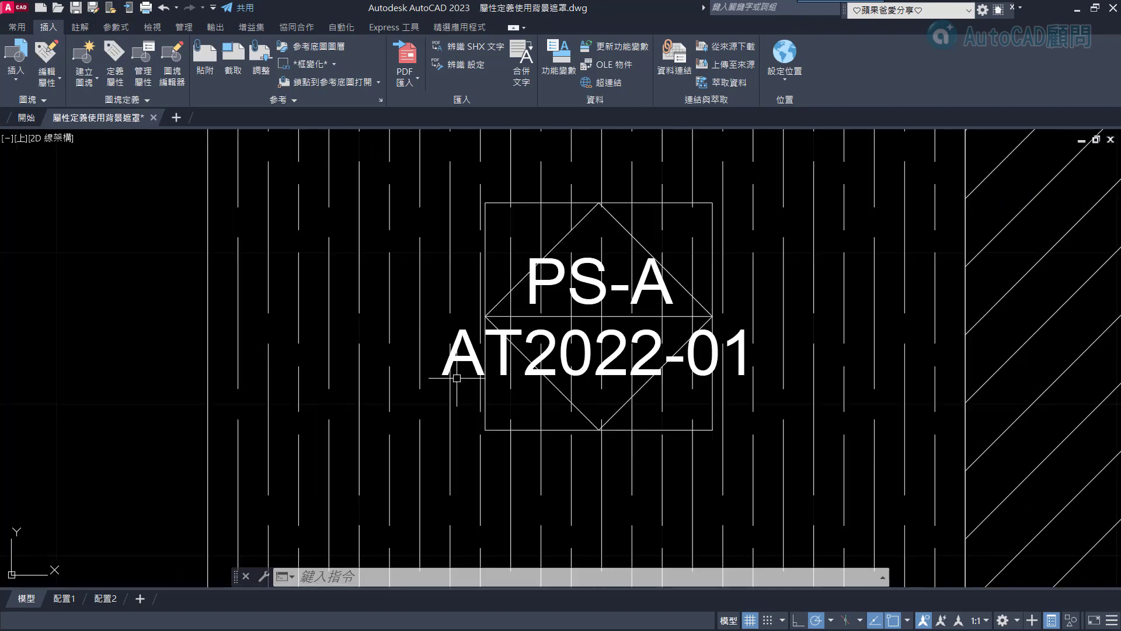
{"action": "middle_click_drag", "start_coordinate": [456, 378], "coordinate": [406, 407]}
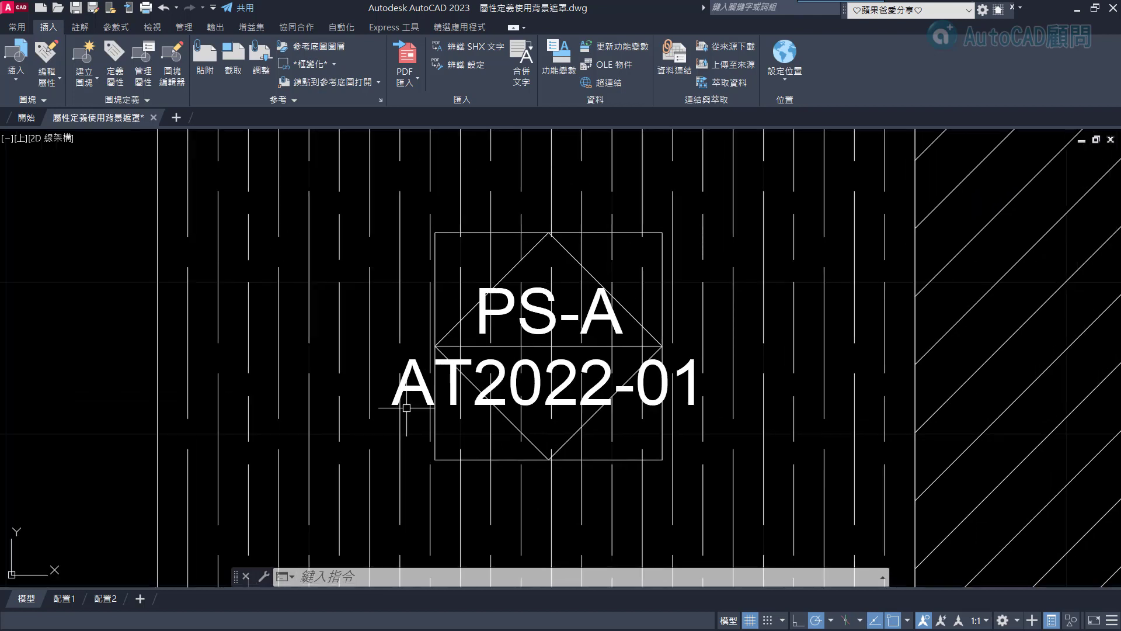
Step: Open the 標籤 block in the Block Editor with BE
{"action": "type", "text": "BE"}
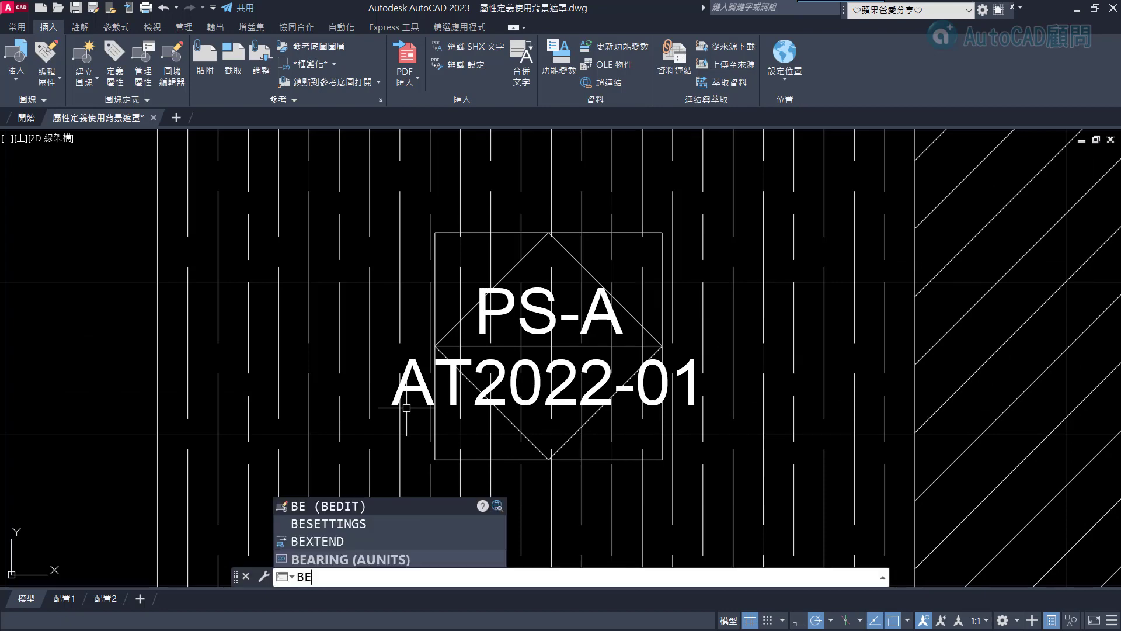
{"action": "key", "text": "Return"}
{"action": "left_click", "coordinate": [437, 258]}
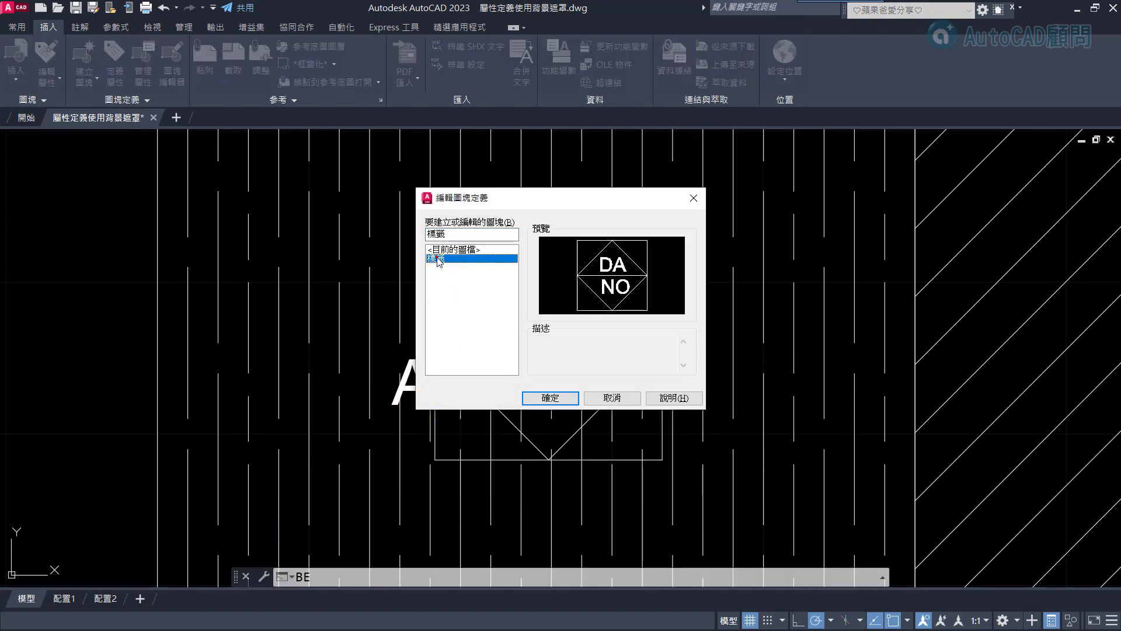
{"action": "left_click", "coordinate": [540, 395]}
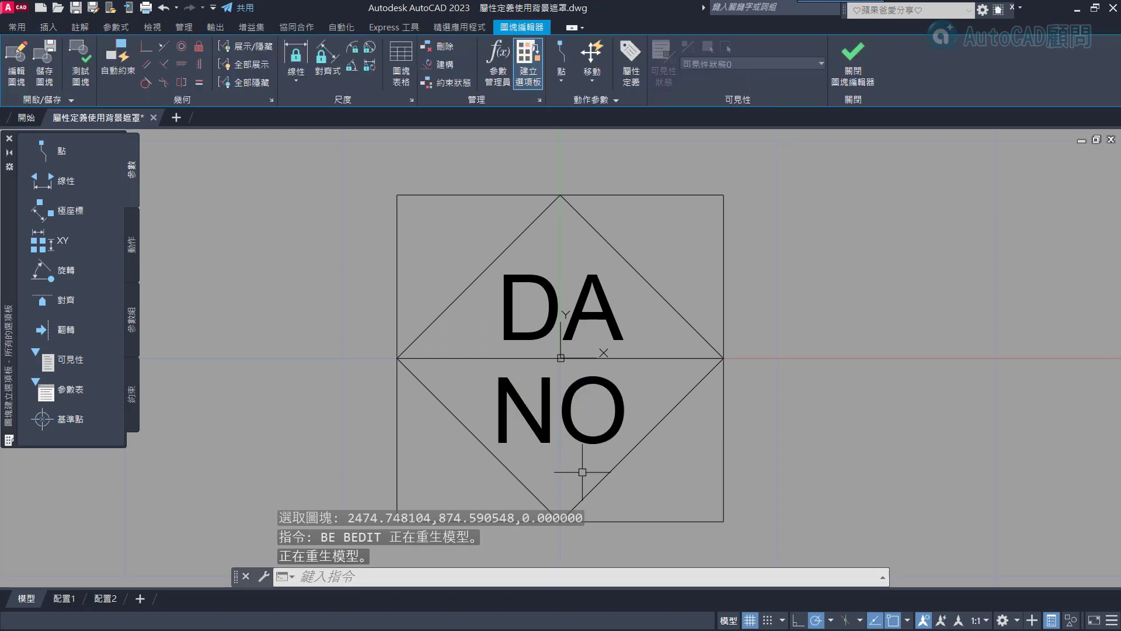
Step: Set the NO attribute definition's Multiline (多行) property to Yes (是)
{"action": "left_click", "coordinate": [612, 380]}
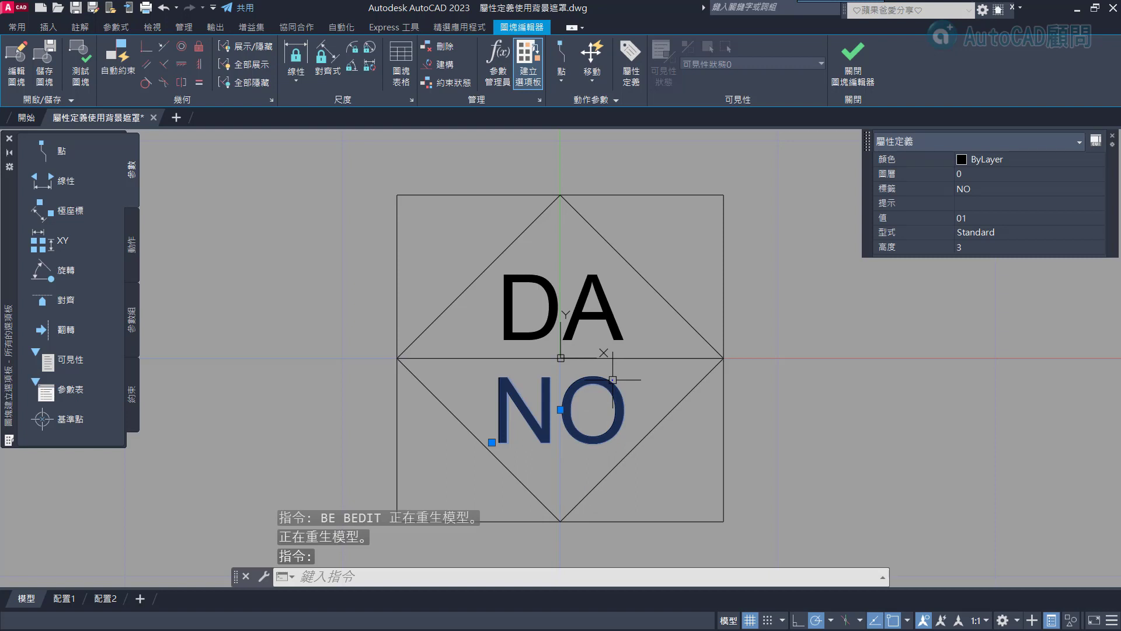
{"action": "right_click", "coordinate": [612, 380]}
{"action": "left_click", "coordinate": [666, 604]}
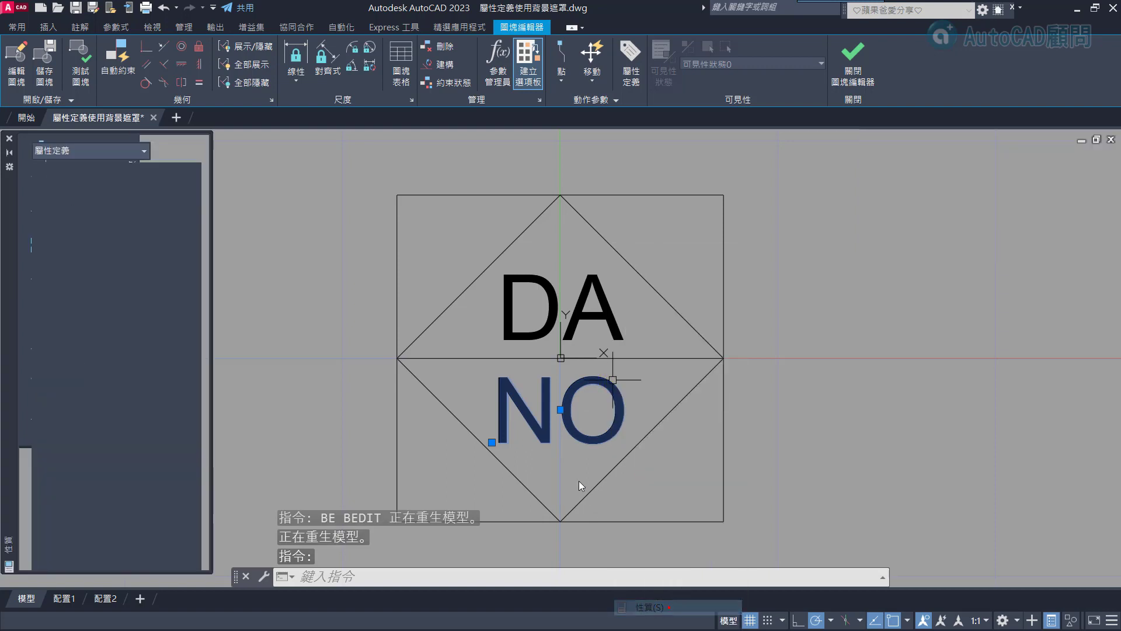
{"action": "scroll", "coordinate": [102, 435], "scroll_direction": "down", "scroll_amount": 3}
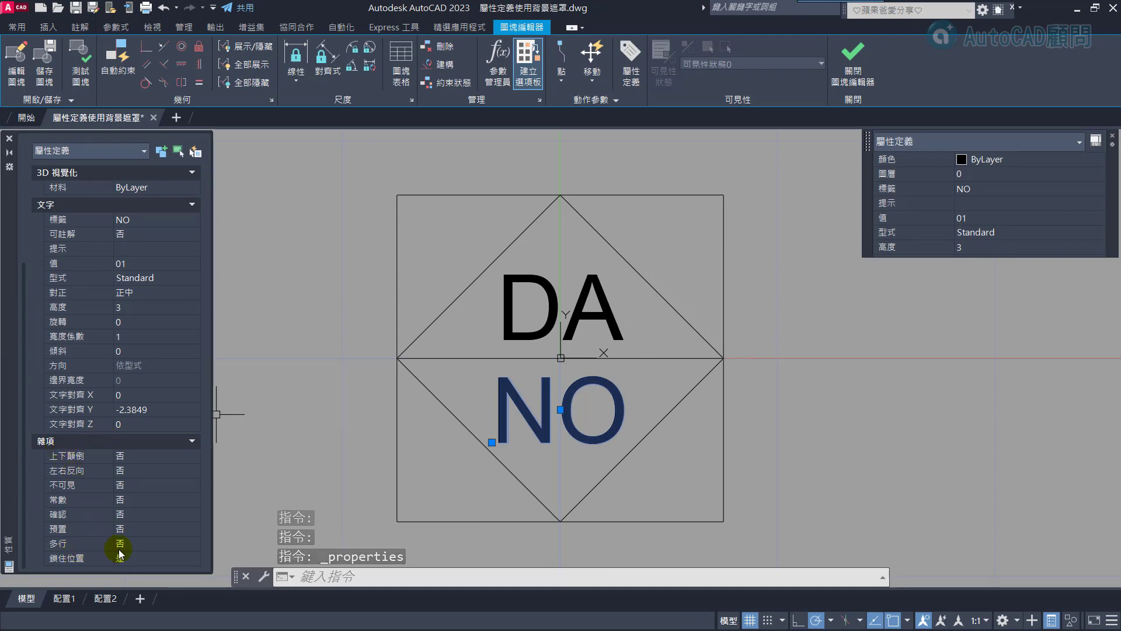
{"action": "left_click", "coordinate": [147, 544]}
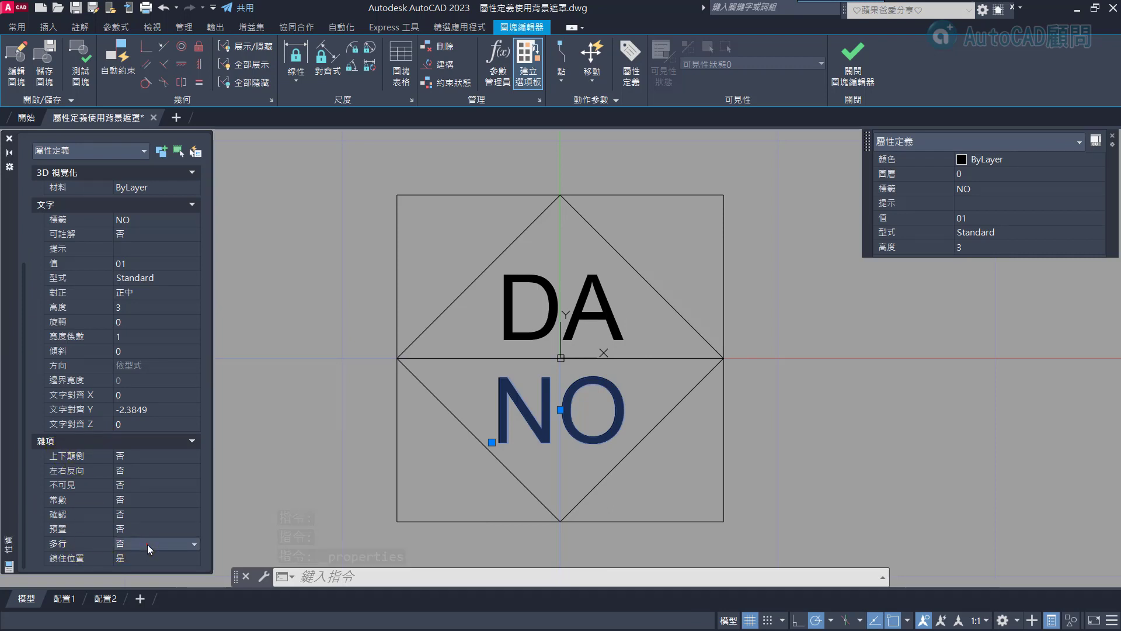
{"action": "left_click", "coordinate": [141, 556]}
Step: Give the NO attribute's 01 default a background mask, offset 1.2, filled with background colour
{"action": "double_click", "coordinate": [580, 380]}
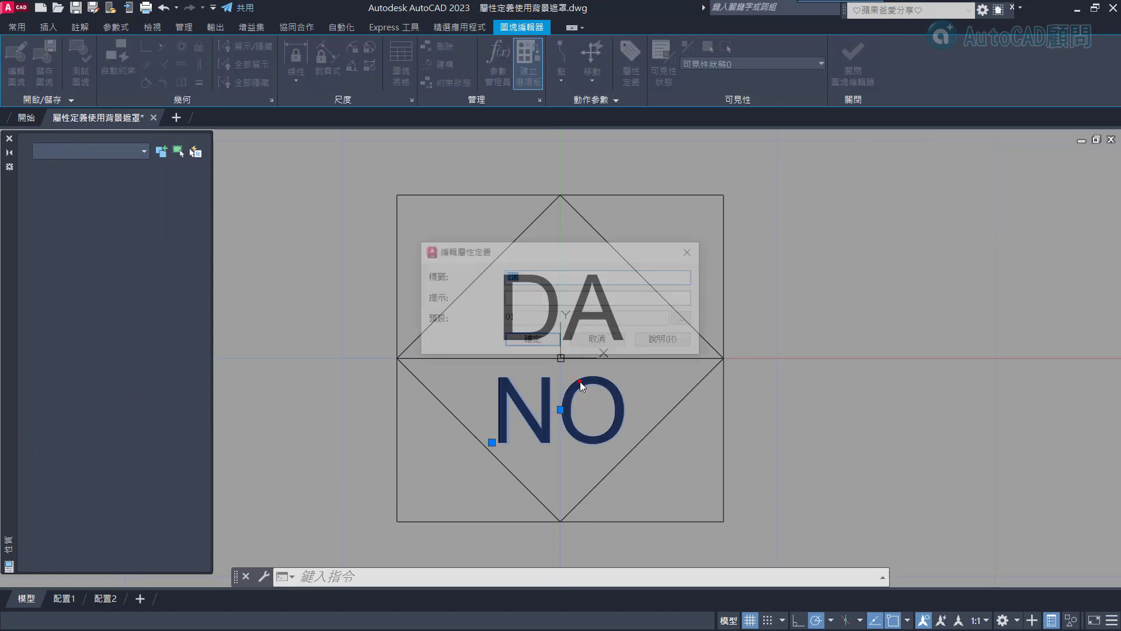
{"action": "left_click", "coordinate": [689, 322]}
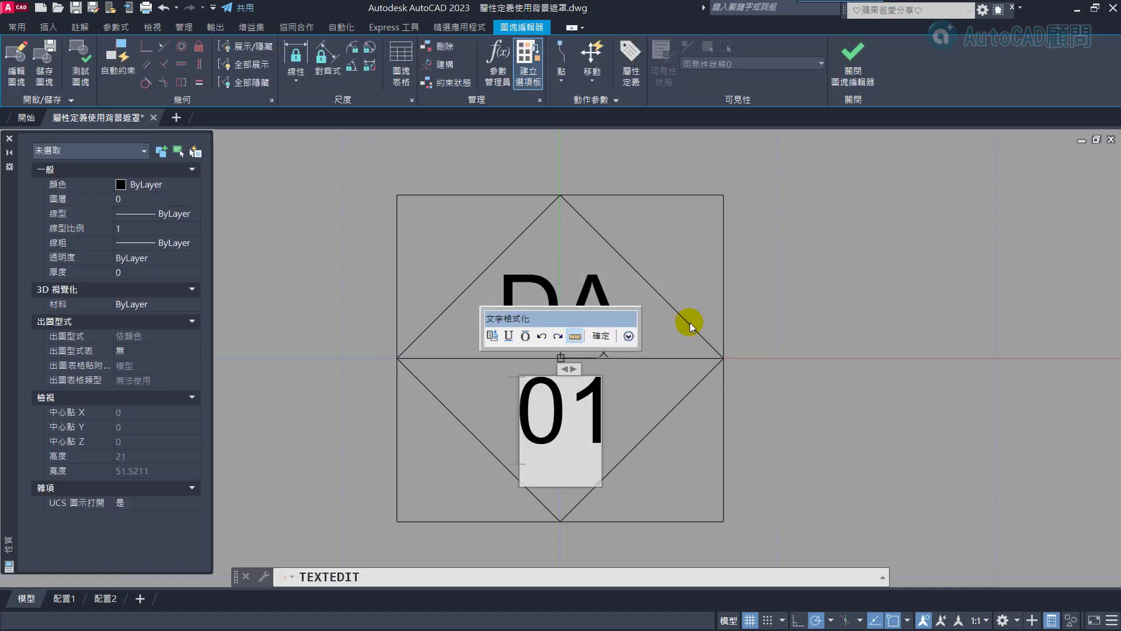
{"action": "left_click", "coordinate": [629, 338]}
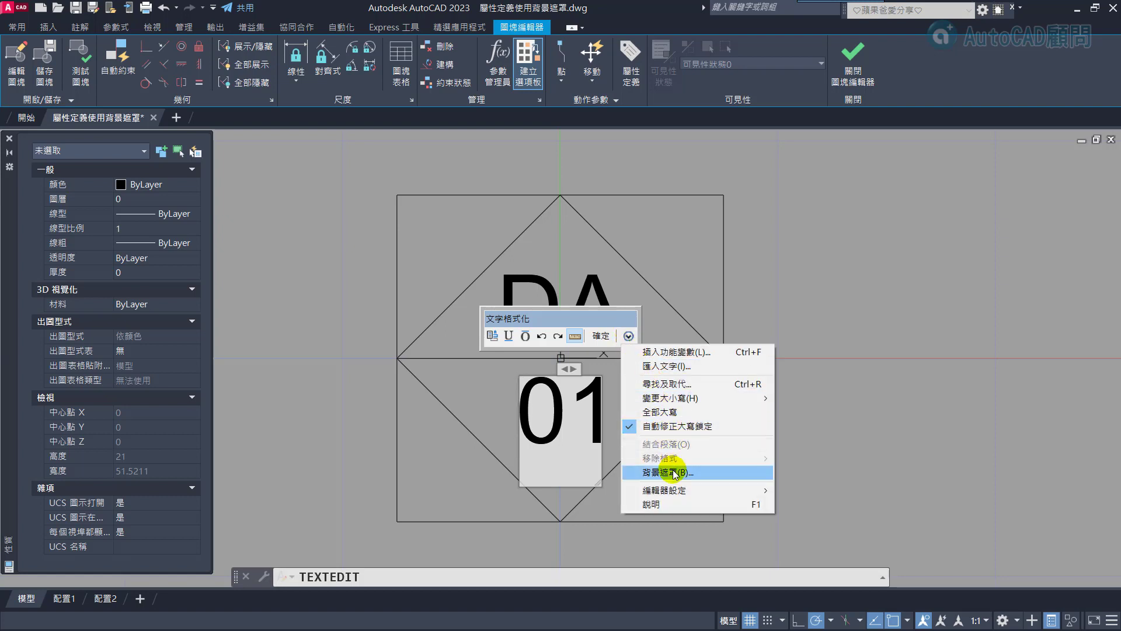
{"action": "left_click", "coordinate": [660, 471]}
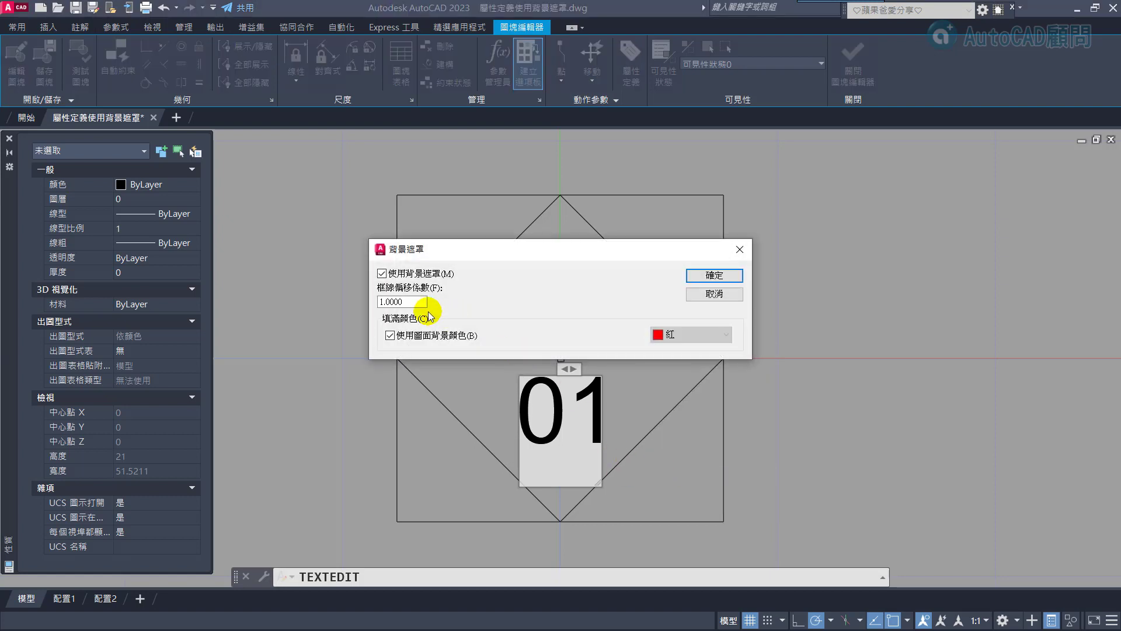
{"action": "left_click", "coordinate": [404, 301]}
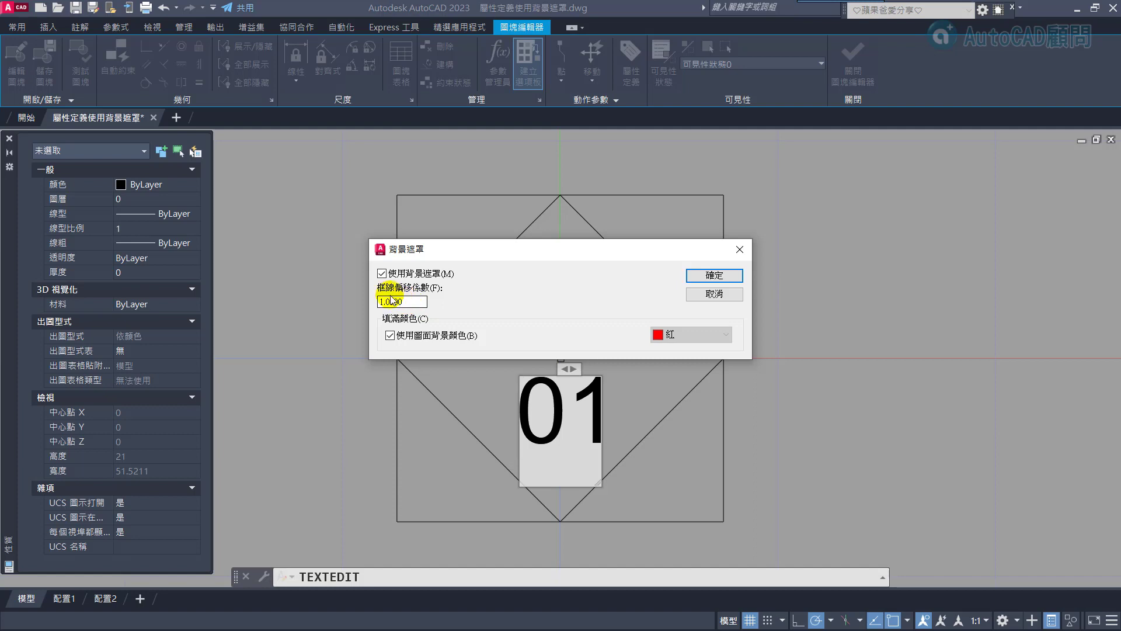
{"action": "left_click_drag", "start_coordinate": [411, 301], "coordinate": [366, 304]}
{"action": "type", "text": "1.2"}
{"action": "left_click", "coordinate": [407, 340]}
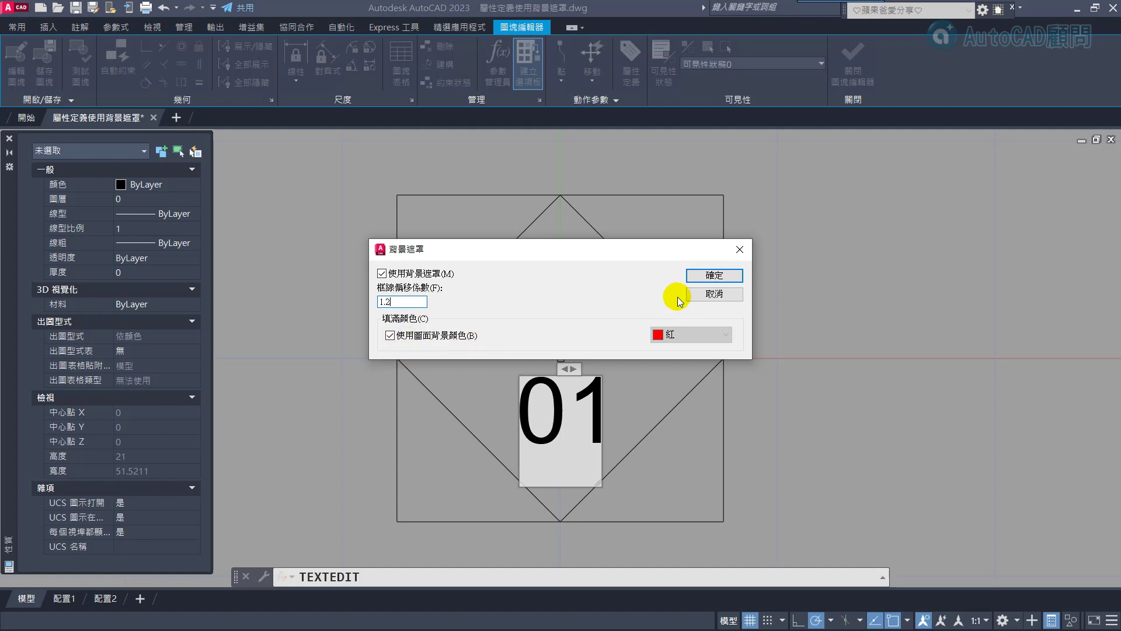
{"action": "left_click", "coordinate": [718, 274]}
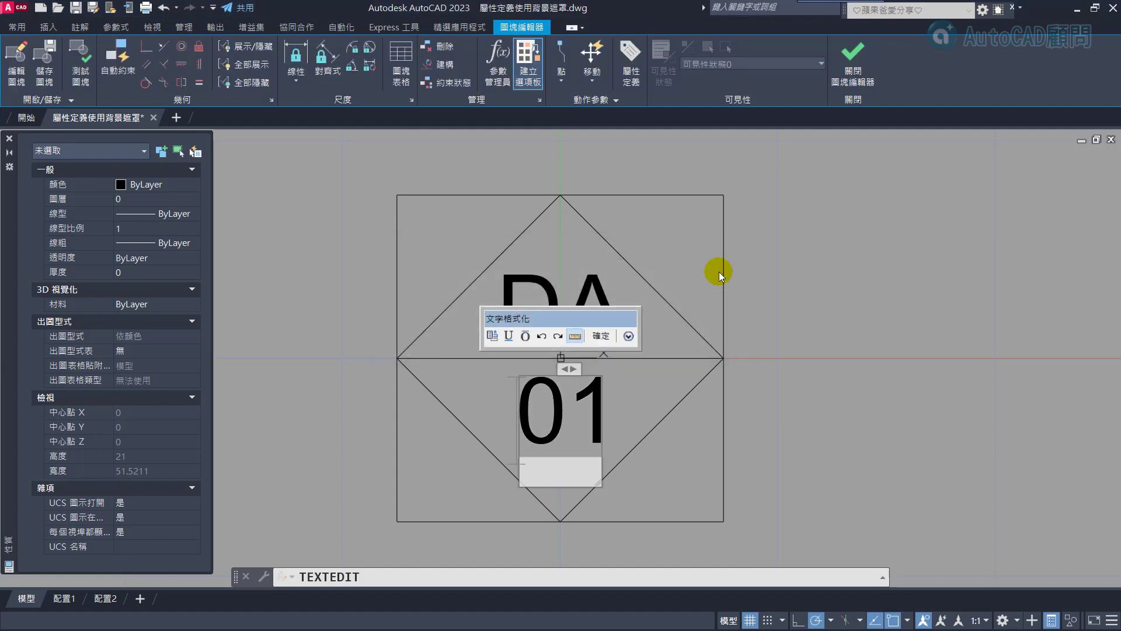
Step: Apply the attribute definition changes and close the Block Editor
{"action": "left_click", "coordinate": [606, 337]}
{"action": "left_click", "coordinate": [530, 344]}
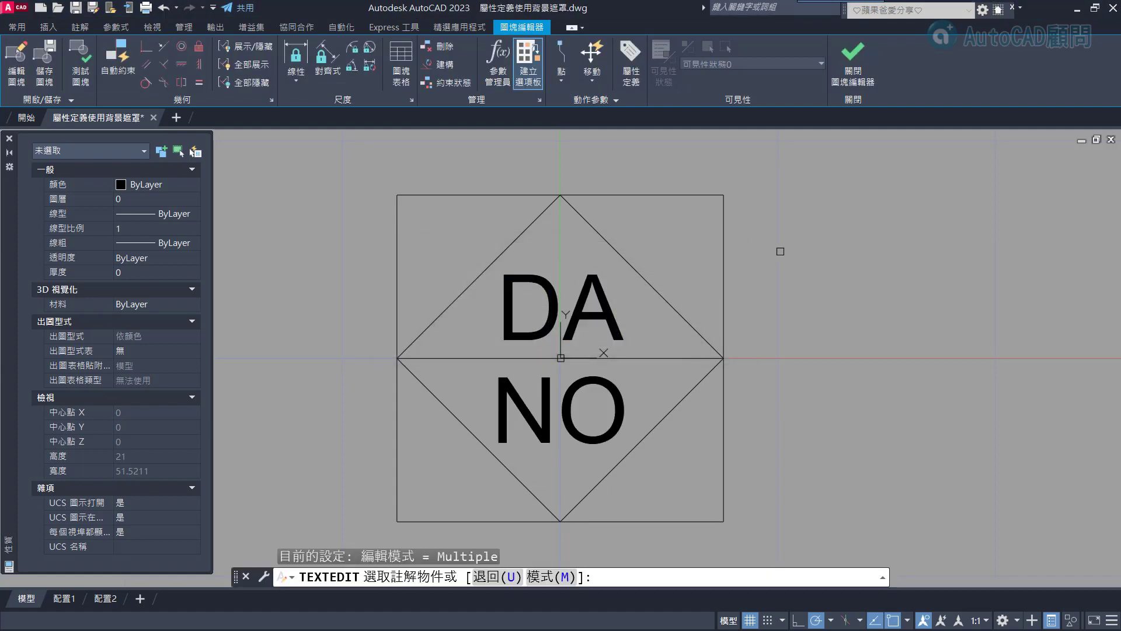
{"action": "left_click", "coordinate": [854, 58]}
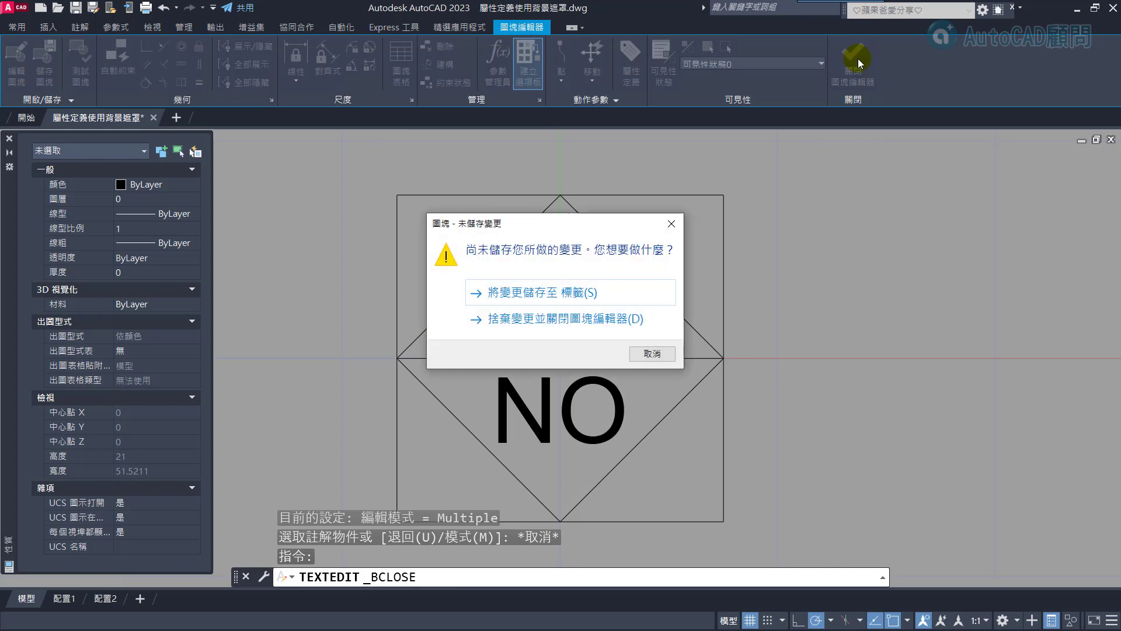
Step: Save the changes to 標籤 and centre the view on the hatched tag blocks
{"action": "left_click", "coordinate": [569, 292]}
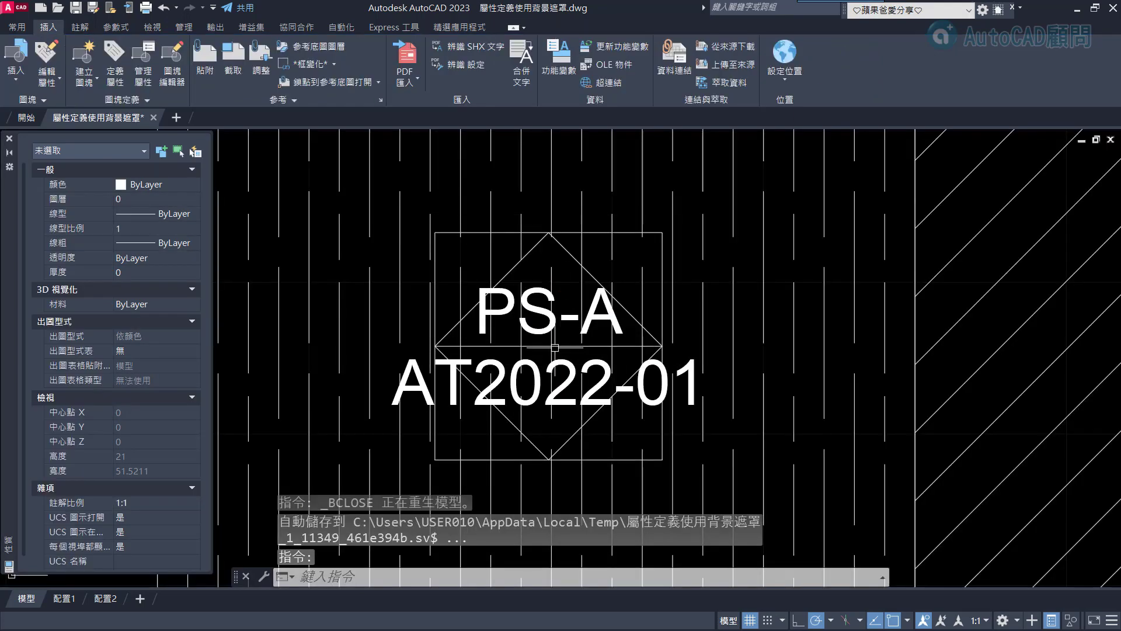
{"action": "scroll", "coordinate": [554, 353], "scroll_direction": "down", "scroll_amount": 3}
{"action": "scroll", "coordinate": [554, 350], "scroll_direction": "down", "scroll_amount": 2}
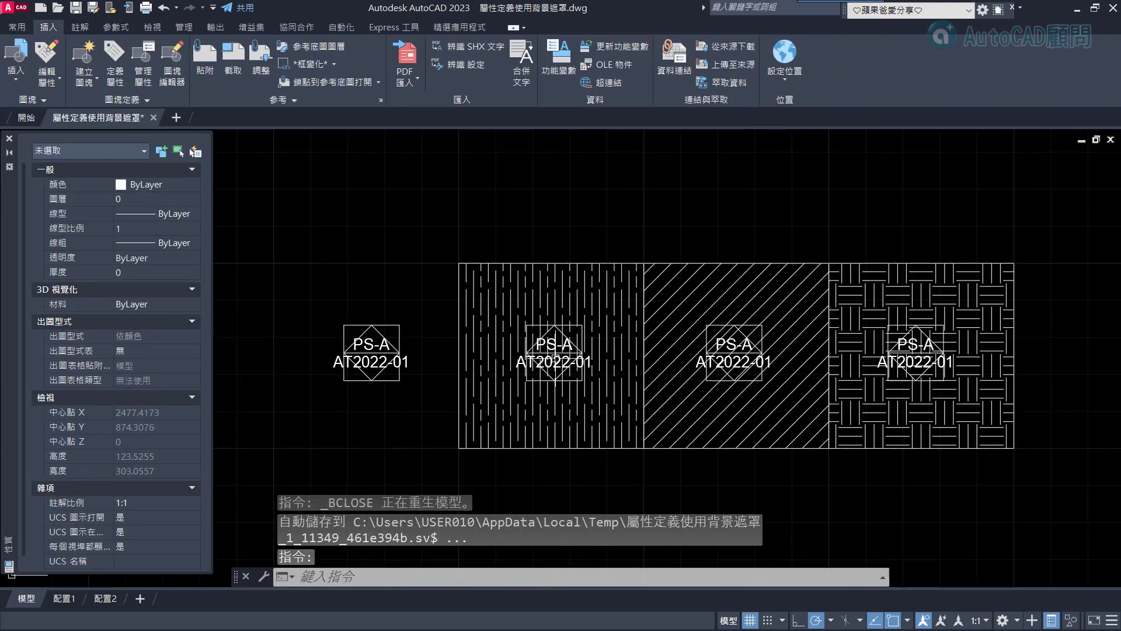
{"action": "scroll", "coordinate": [551, 350], "scroll_direction": "up", "scroll_amount": 3}
{"action": "middle_click_drag", "start_coordinate": [643, 351], "coordinate": [484, 342]}
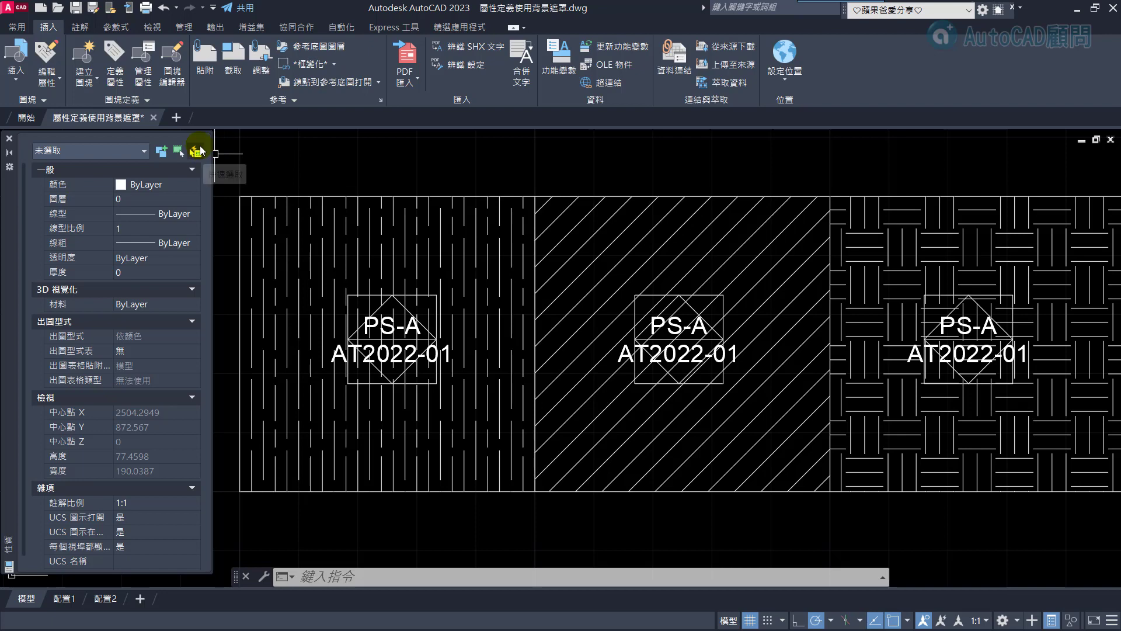
Step: Run ATTSYNC on a picked PS-A tag so the 標籤 block attributes update
{"action": "left_click", "coordinate": [149, 100]}
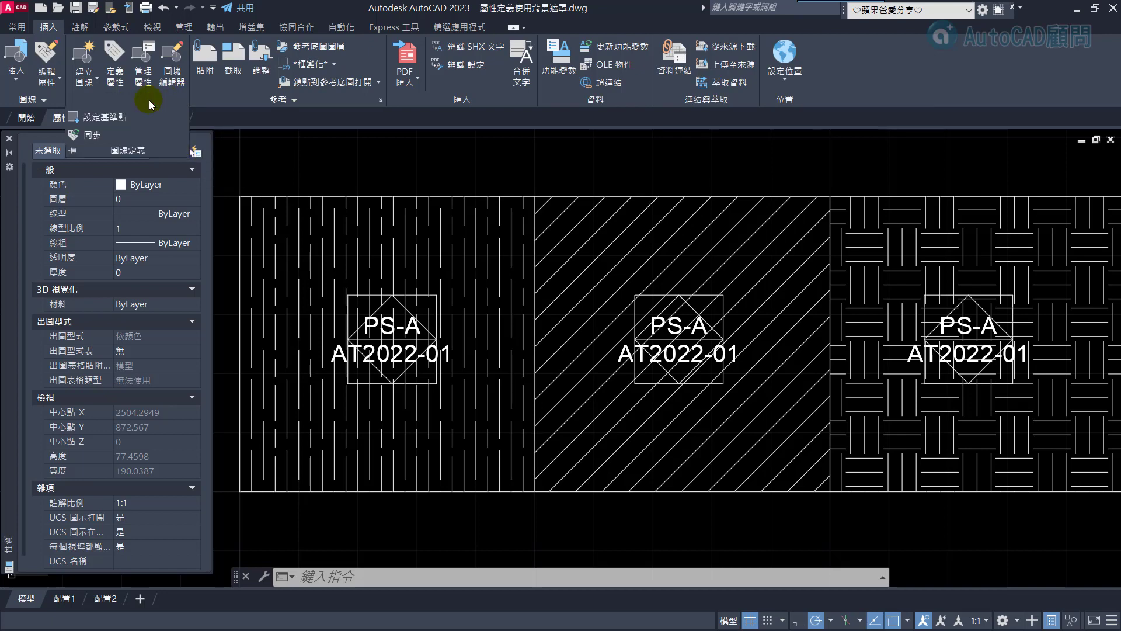
{"action": "left_click", "coordinate": [99, 136]}
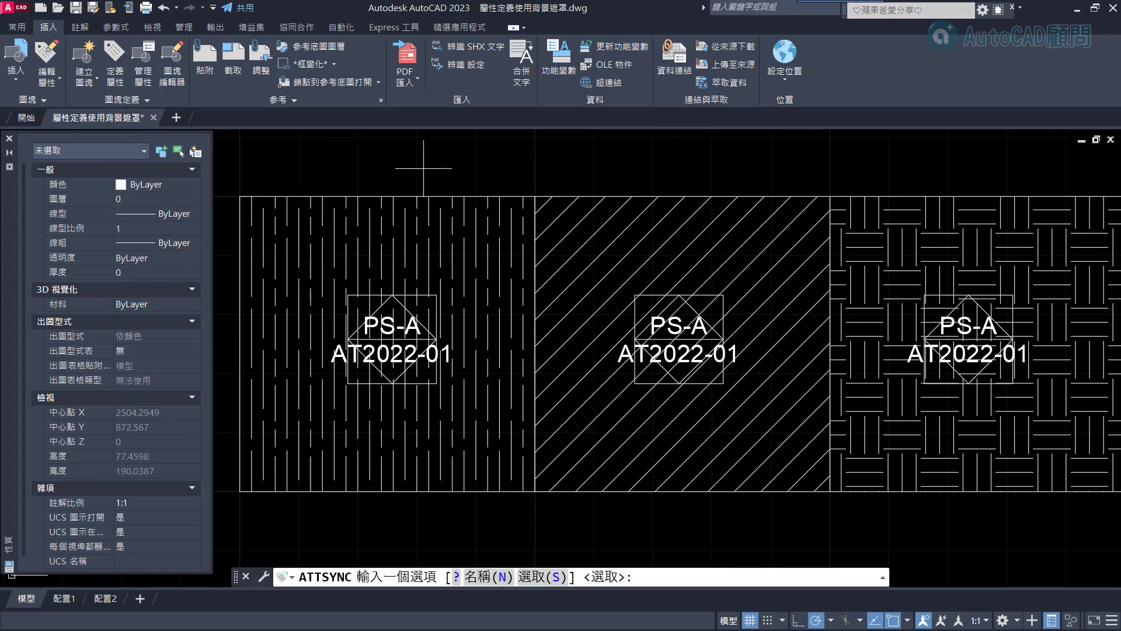
{"action": "type", "text": "S"}
{"action": "key", "text": "Return"}
{"action": "scroll", "coordinate": [410, 285], "scroll_direction": "up", "scroll_amount": 4}
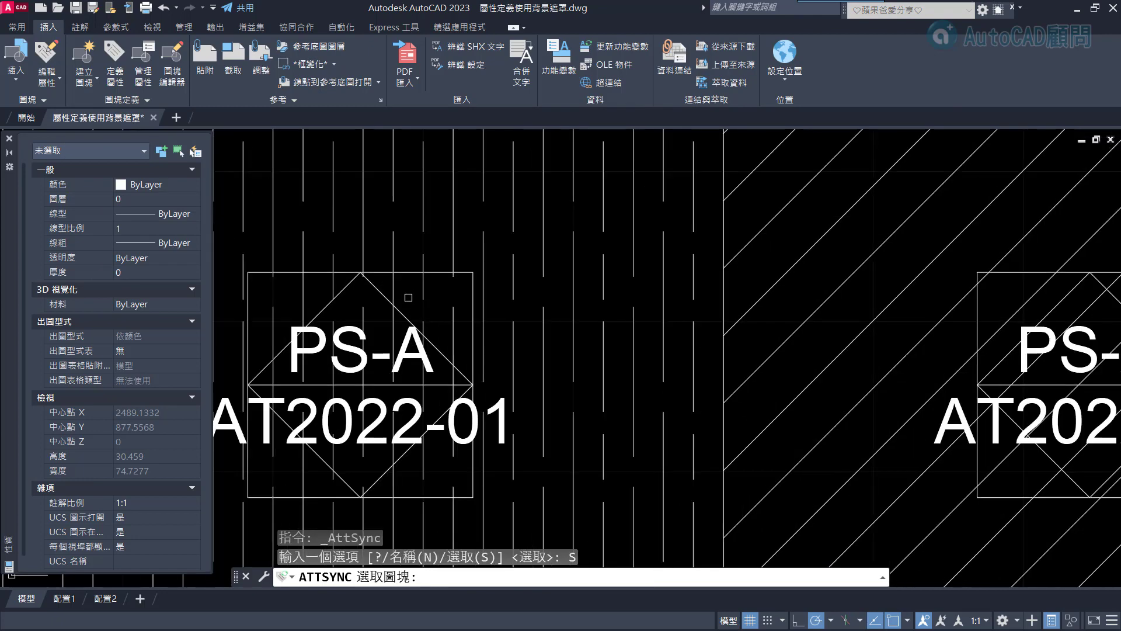
{"action": "left_click", "coordinate": [409, 275]}
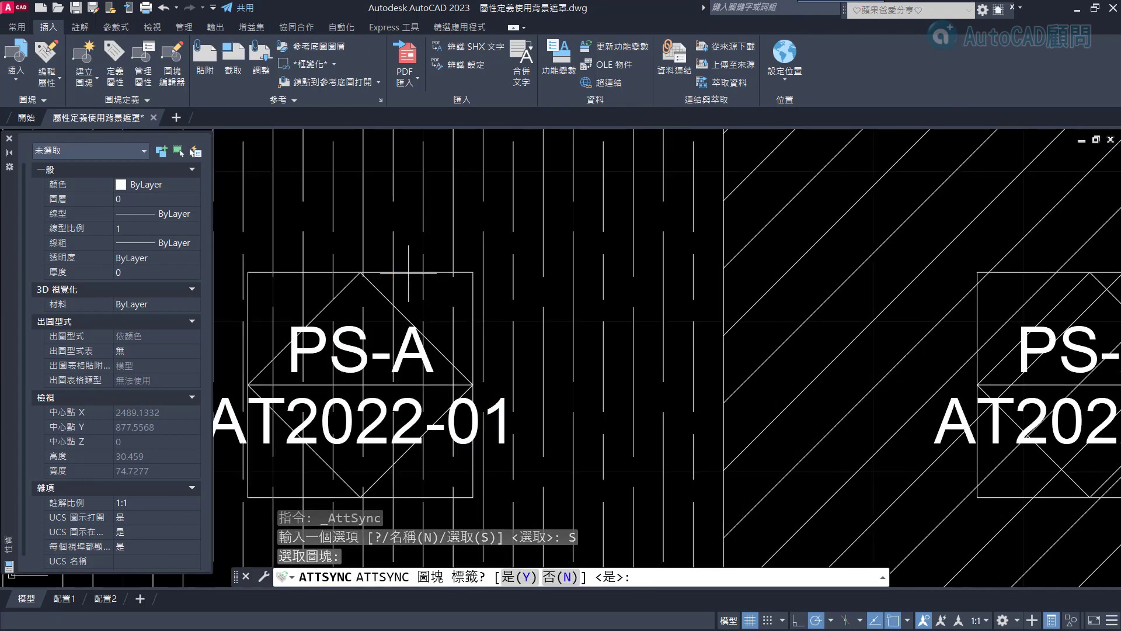
{"action": "key", "text": "Return"}
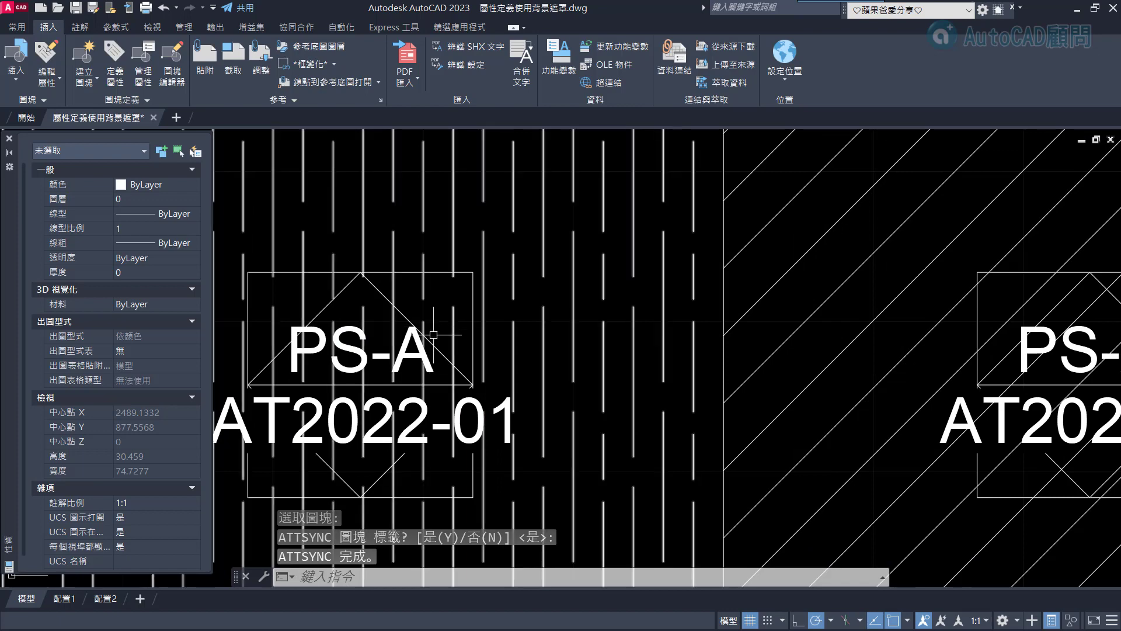
{"action": "scroll", "coordinate": [496, 447], "scroll_direction": "down", "scroll_amount": 2}
{"action": "scroll", "coordinate": [469, 452], "scroll_direction": "up", "scroll_amount": 2}
{"action": "scroll", "coordinate": [500, 463], "scroll_direction": "down", "scroll_amount": 3}
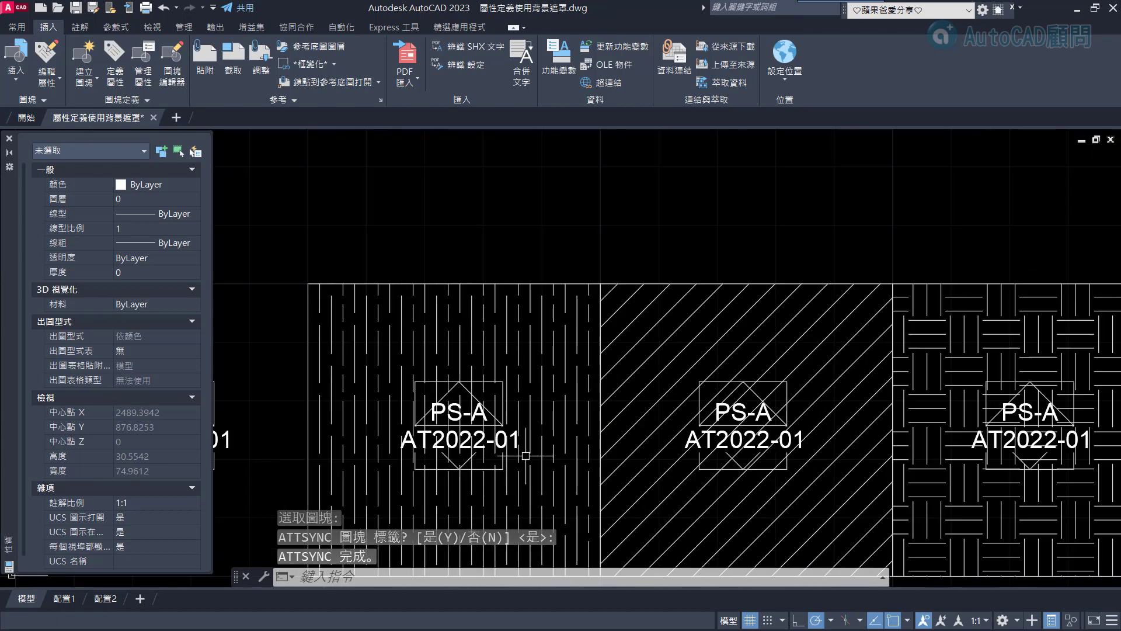
{"action": "scroll", "coordinate": [671, 336], "scroll_direction": "up", "scroll_amount": 3}
{"action": "scroll", "coordinate": [721, 375], "scroll_direction": "up", "scroll_amount": 2}
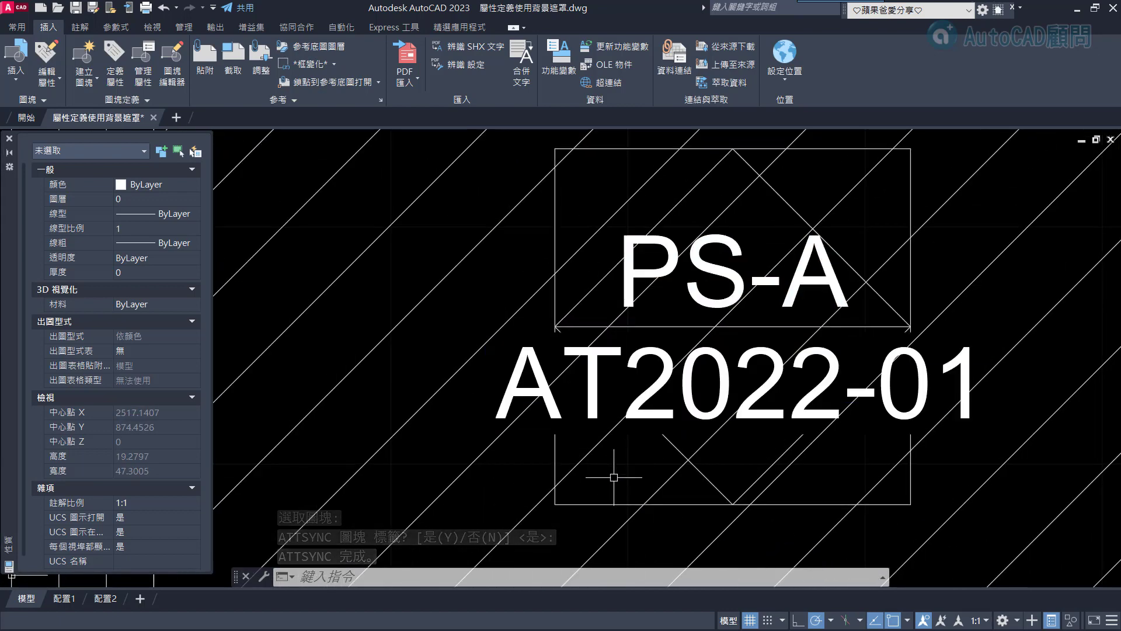
{"action": "left_click", "coordinate": [543, 459]}
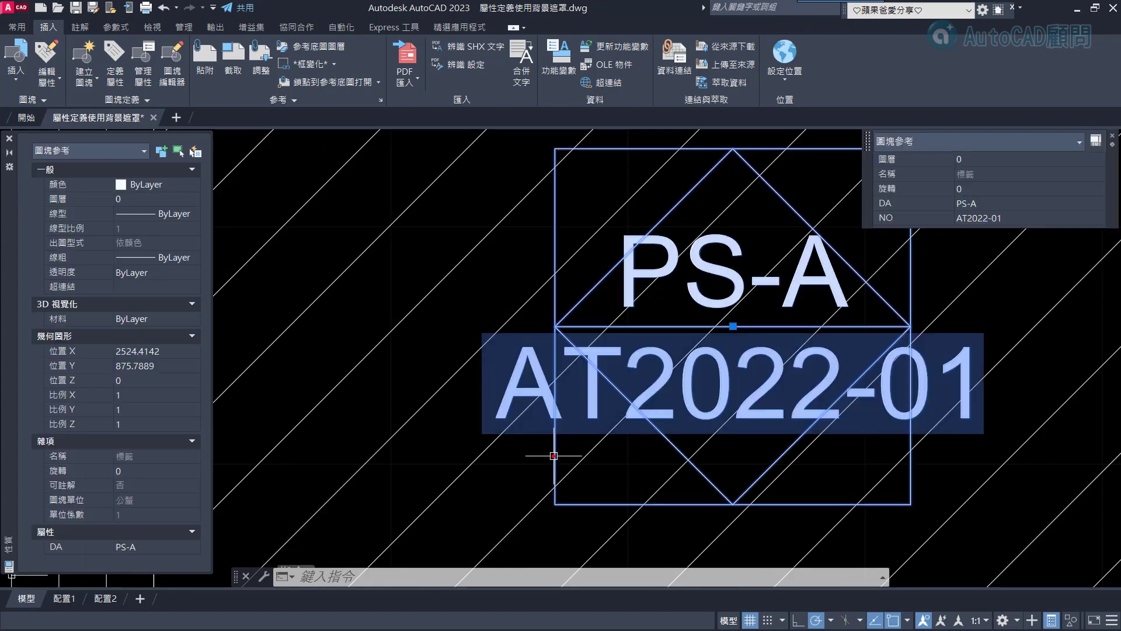
{"action": "key", "text": "Escape"}
{"action": "scroll", "coordinate": [562, 412], "scroll_direction": "down", "scroll_amount": 8}
{"action": "middle_click_drag", "start_coordinate": [562, 413], "coordinate": [791, 368]}
{"action": "scroll", "coordinate": [740, 388], "scroll_direction": "up", "scroll_amount": 4}
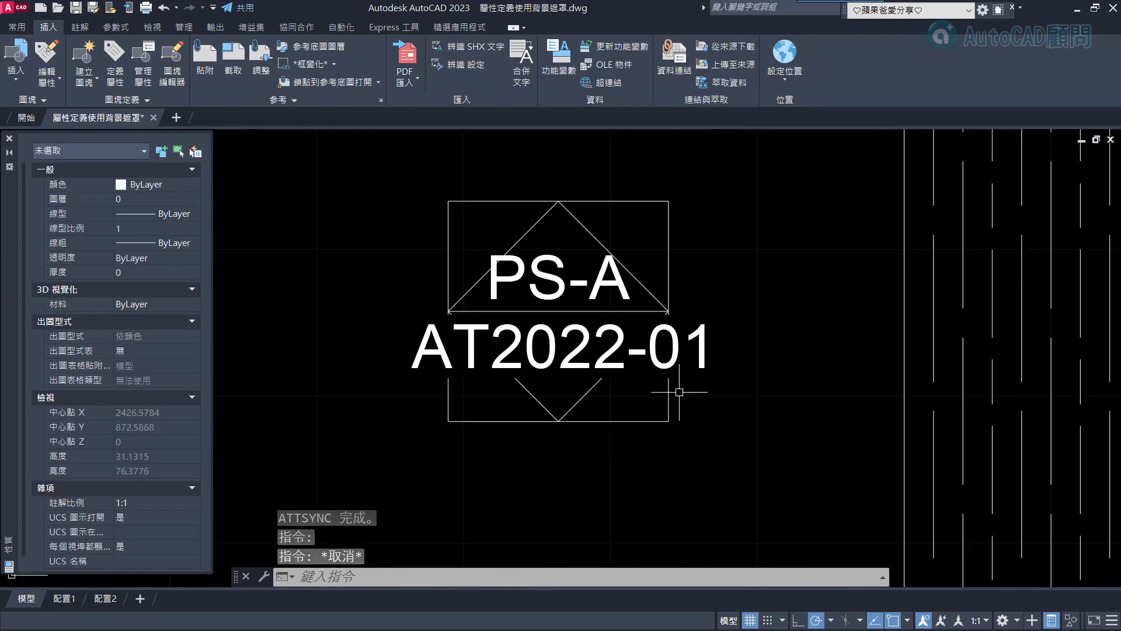
{"action": "scroll", "coordinate": [687, 396], "scroll_direction": "up", "scroll_amount": 1}
{"action": "scroll", "coordinate": [687, 396], "scroll_direction": "down", "scroll_amount": 3}
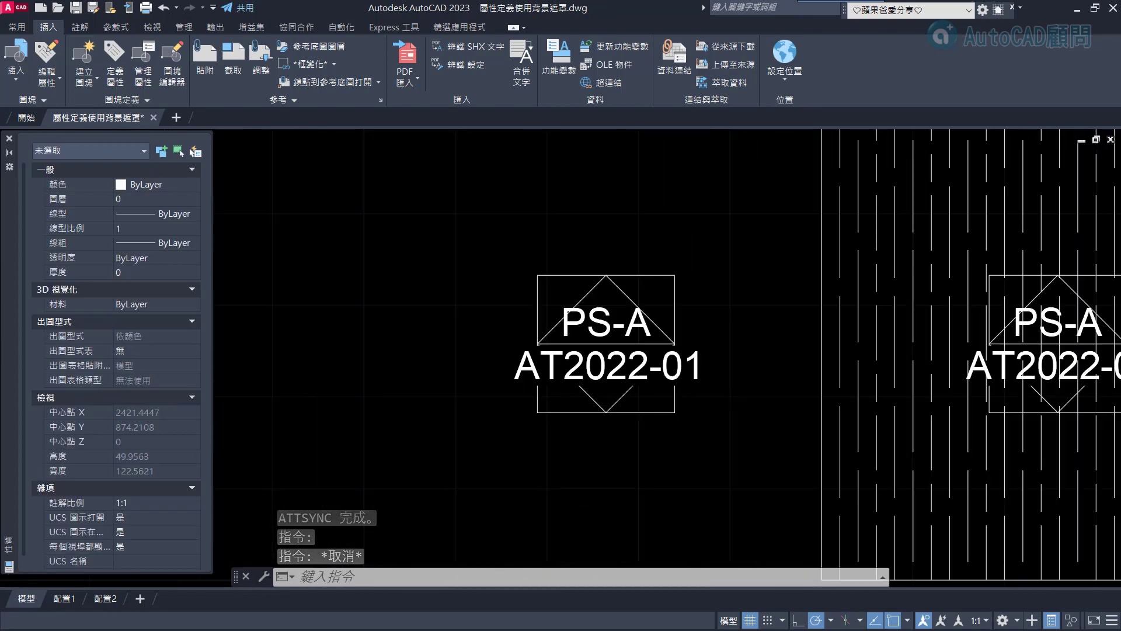
{"action": "scroll", "coordinate": [687, 396], "scroll_direction": "down", "scroll_amount": 2}
{"action": "type", "text": "re"}
{"action": "key", "text": "Return"}
{"action": "scroll", "coordinate": [980, 410], "scroll_direction": "up", "scroll_amount": 3}
{"action": "scroll", "coordinate": [981, 410], "scroll_direction": "up", "scroll_amount": 1}
{"action": "middle_click_drag", "start_coordinate": [981, 410], "coordinate": [741, 408]}
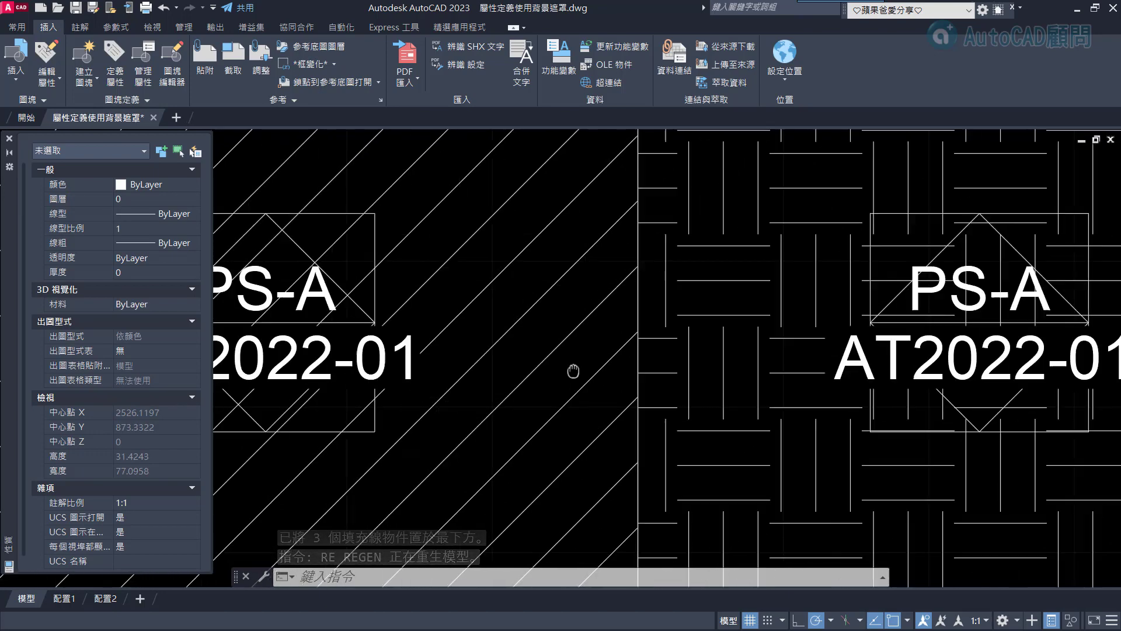
{"action": "middle_click_drag", "start_coordinate": [784, 367], "coordinate": [470, 368]}
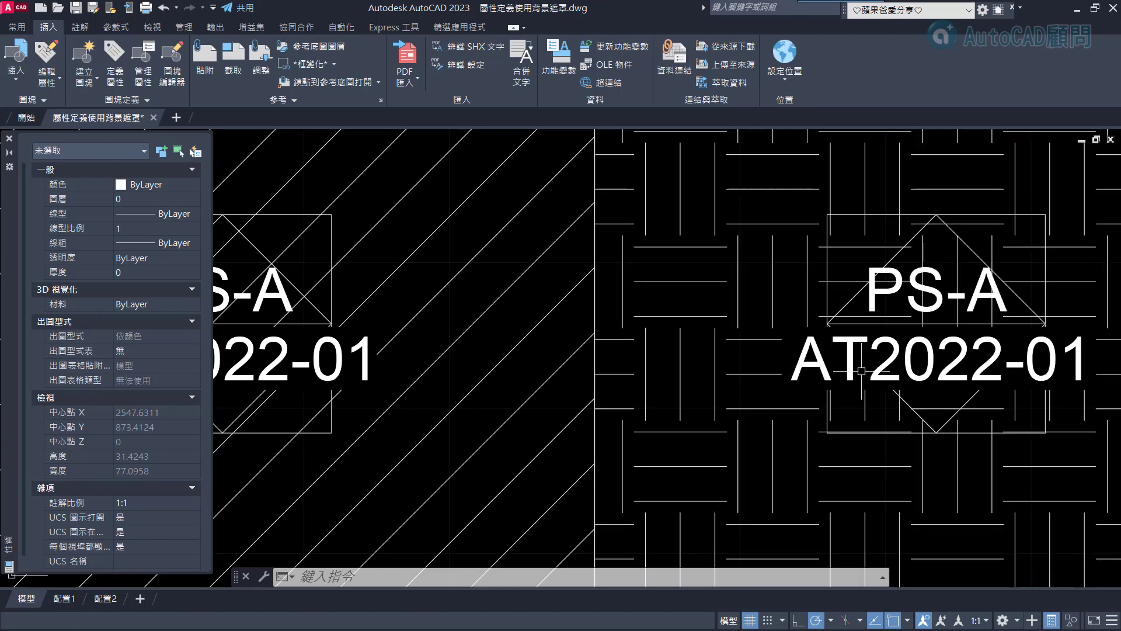
{"action": "type", "text": "RE"}
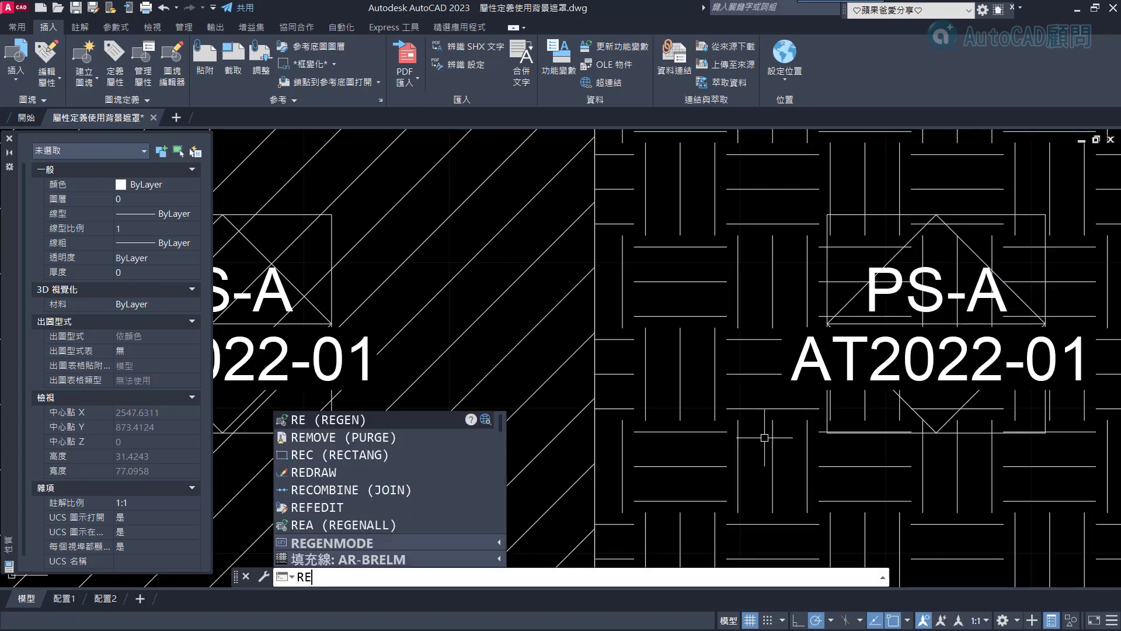
{"action": "key", "text": "Return"}
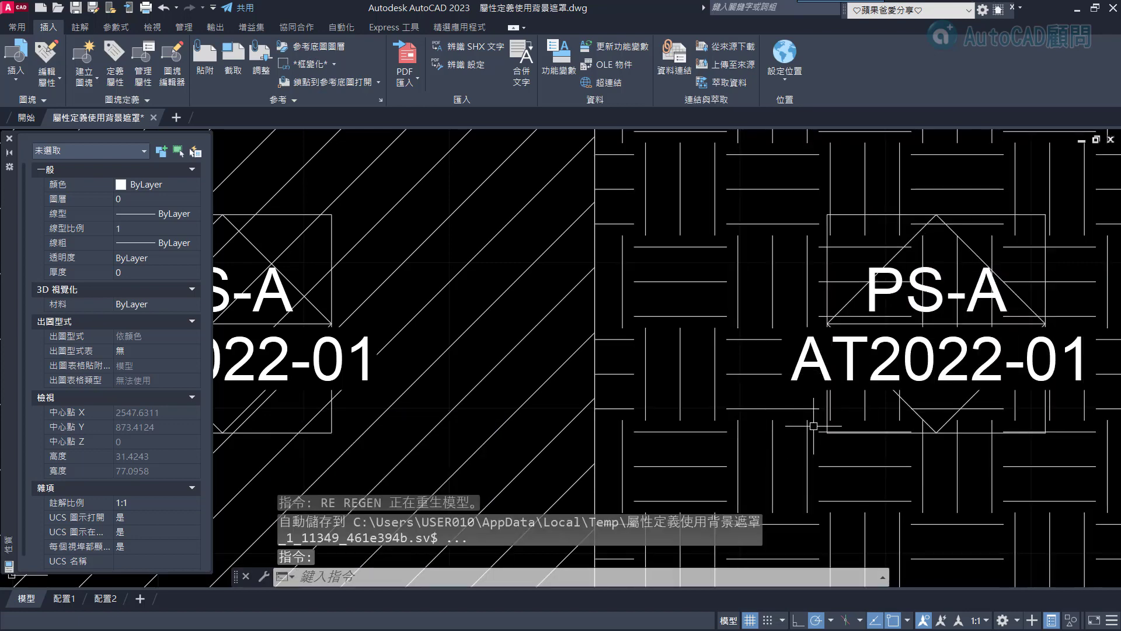
{"action": "middle_click_drag", "start_coordinate": [335, 335], "coordinate": [578, 357]}
Step: Open the 標籤 block in the Block Editor with BE
{"action": "type", "text": "BE"}
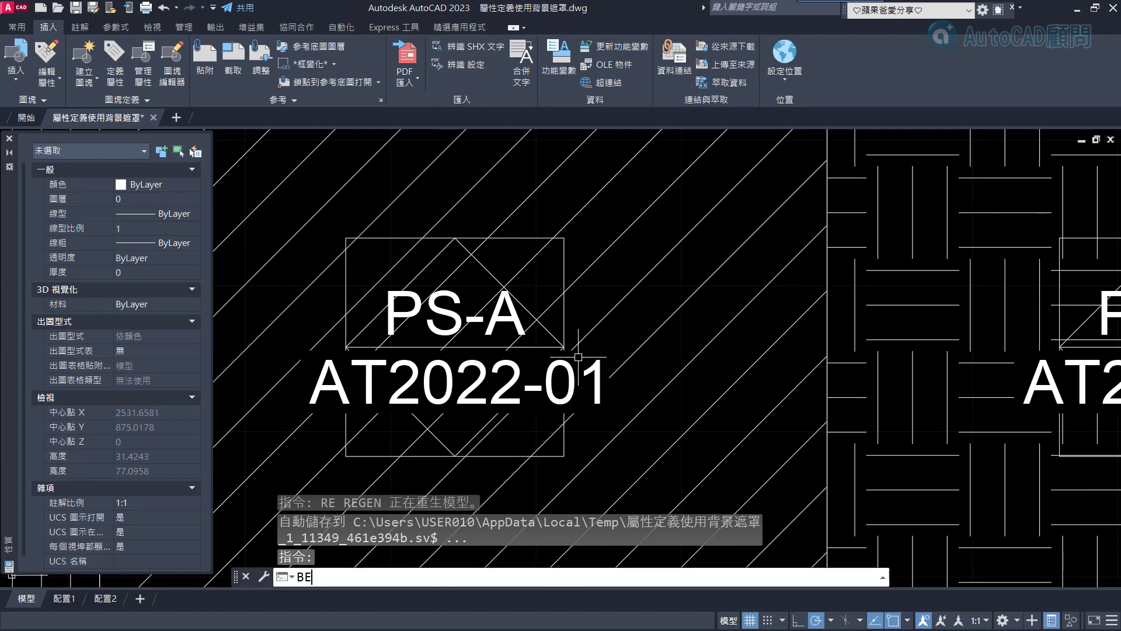
{"action": "key", "text": "Return"}
{"action": "left_click", "coordinate": [457, 263]}
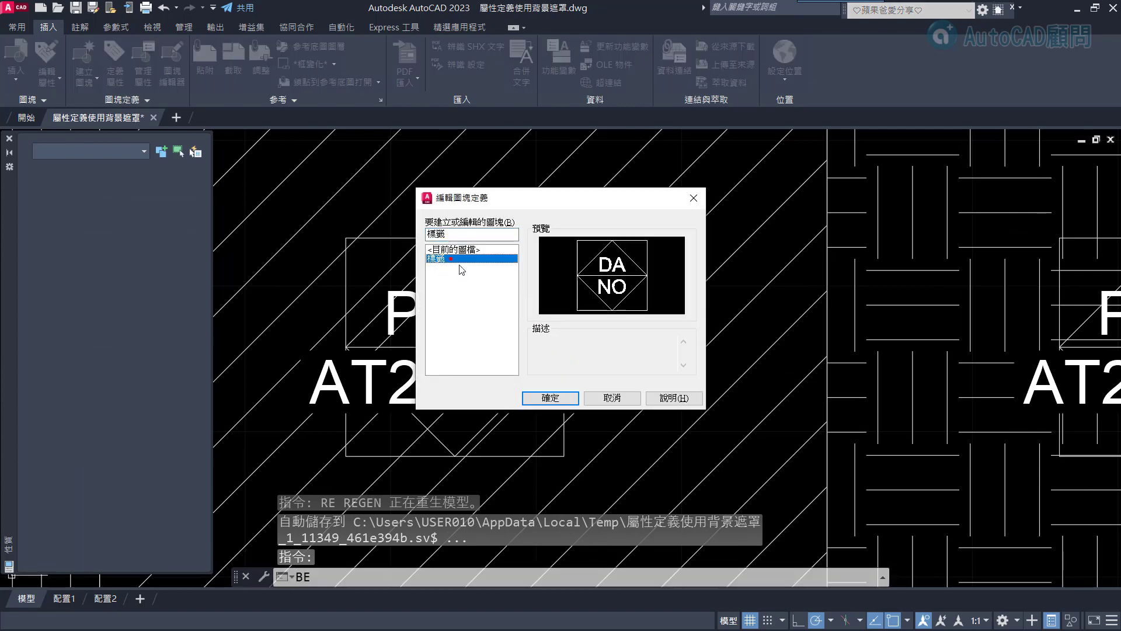
{"action": "left_click", "coordinate": [549, 398]}
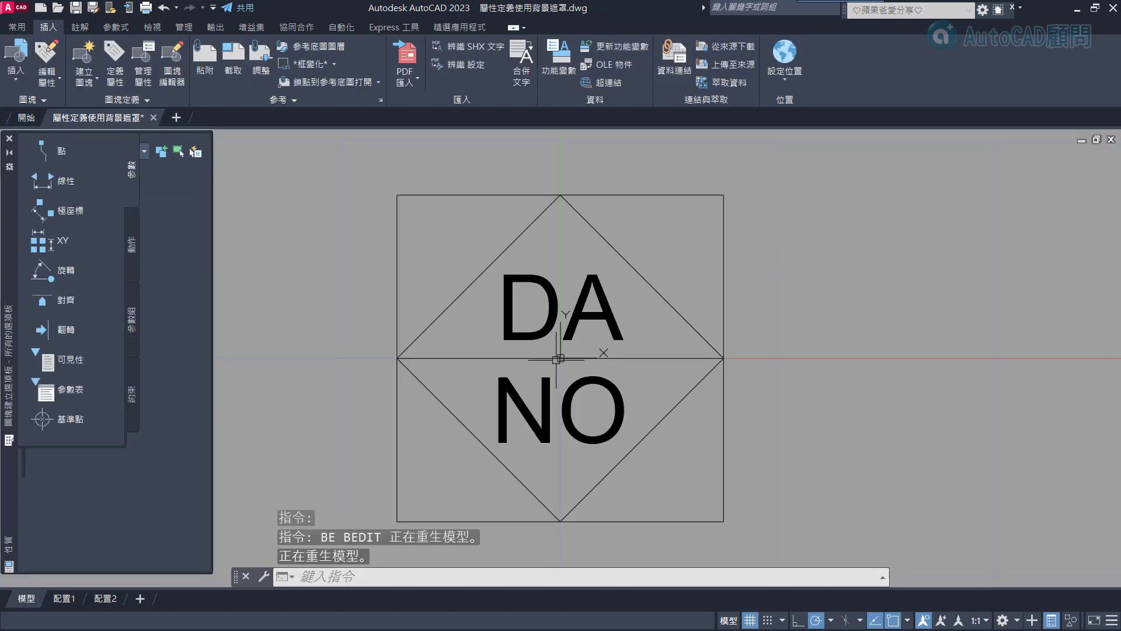
Step: Set the DA attribute's Multiline property to Yes
{"action": "left_click", "coordinate": [545, 276]}
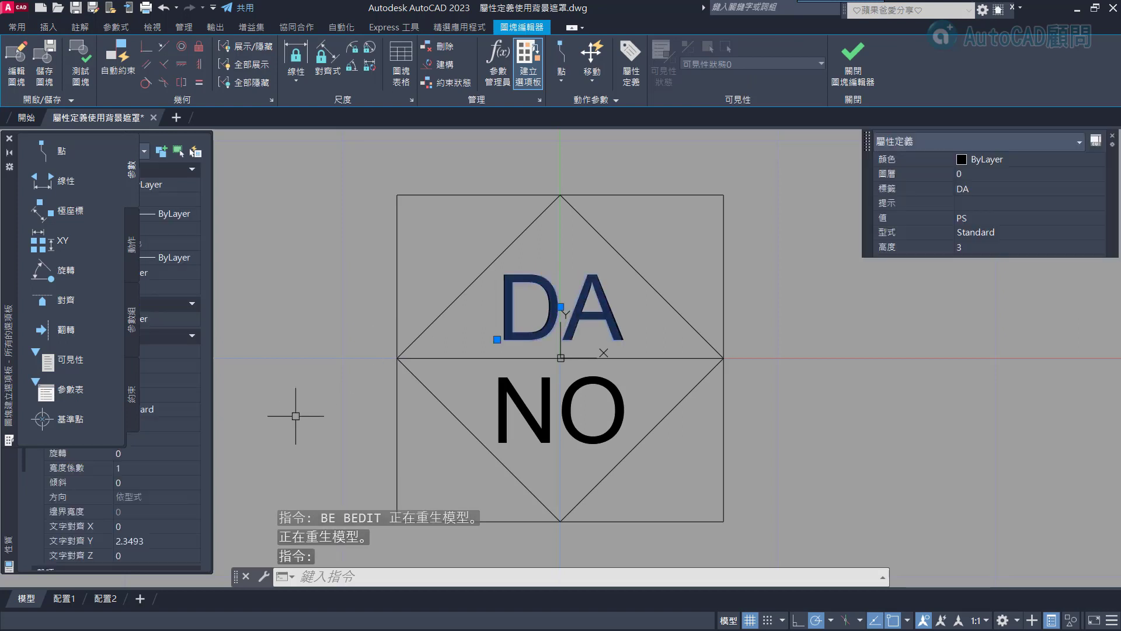
{"action": "scroll", "coordinate": [94, 519], "scroll_direction": "down", "scroll_amount": 3}
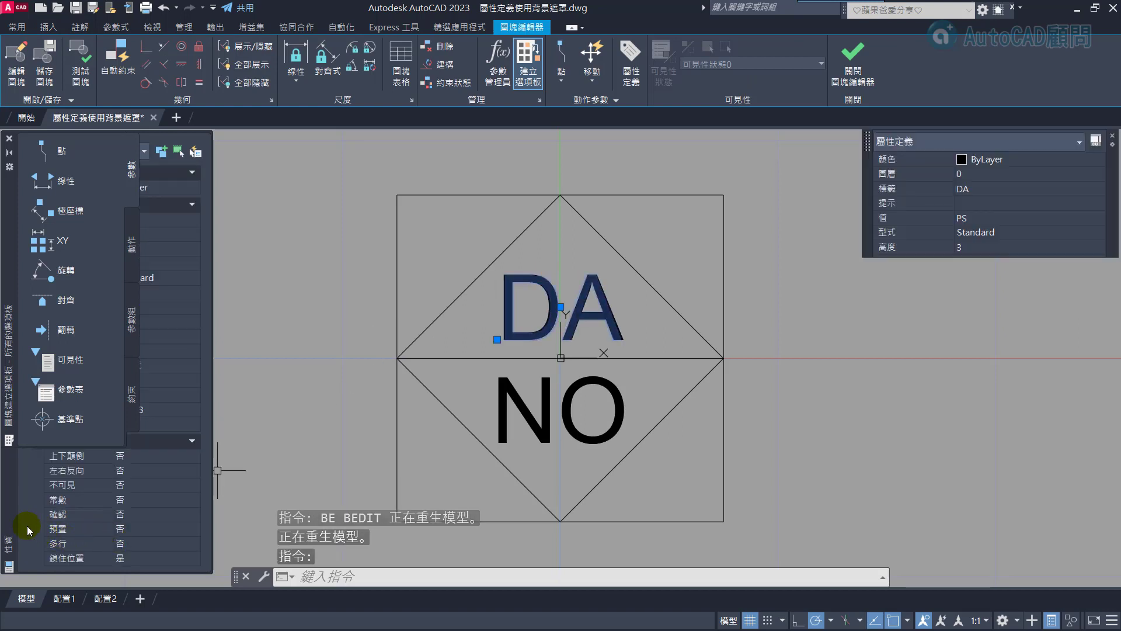
{"action": "left_click", "coordinate": [133, 543]}
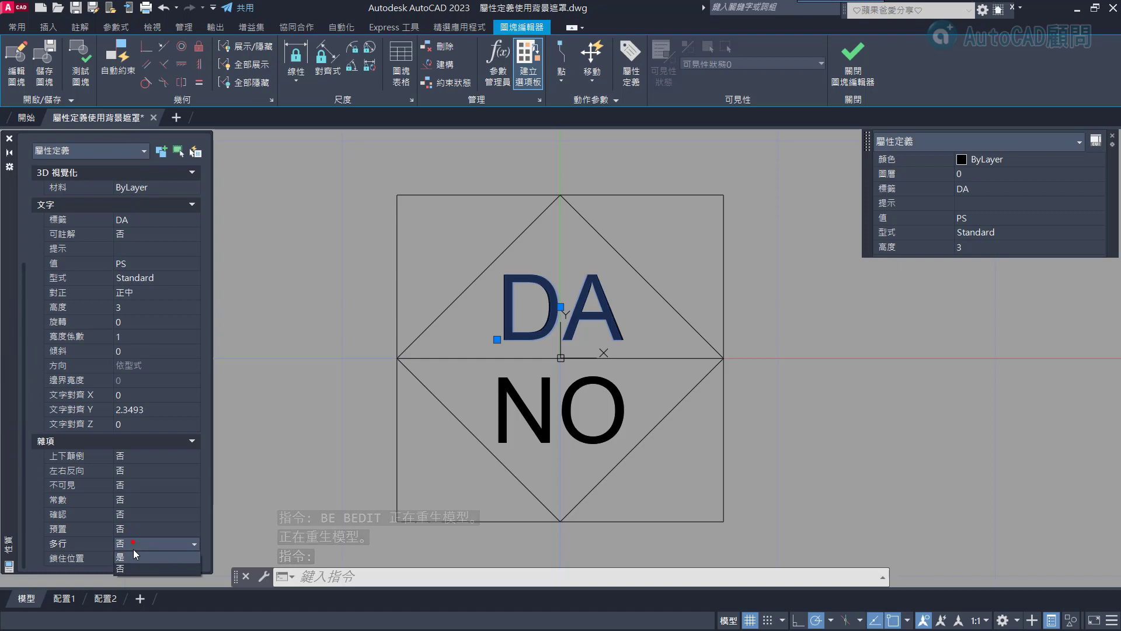
{"action": "left_click", "coordinate": [133, 555]}
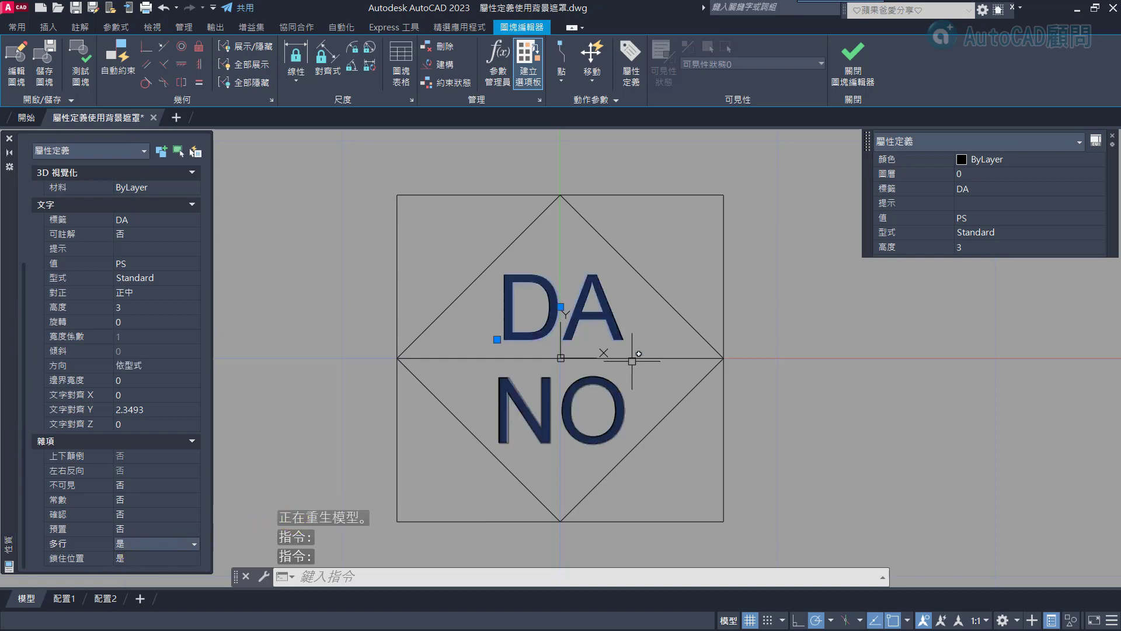
Step: Give DA's PS default a background-colour mask at 1.2 offset and close the Block Editor
{"action": "double_click", "coordinate": [610, 324]}
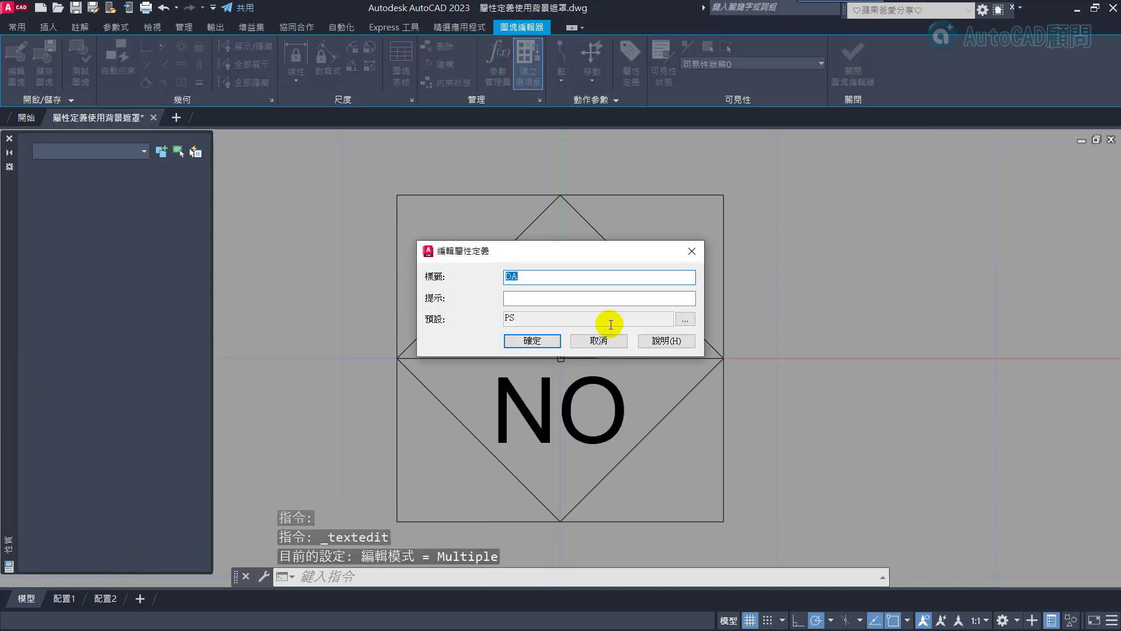
{"action": "left_click", "coordinate": [686, 320]}
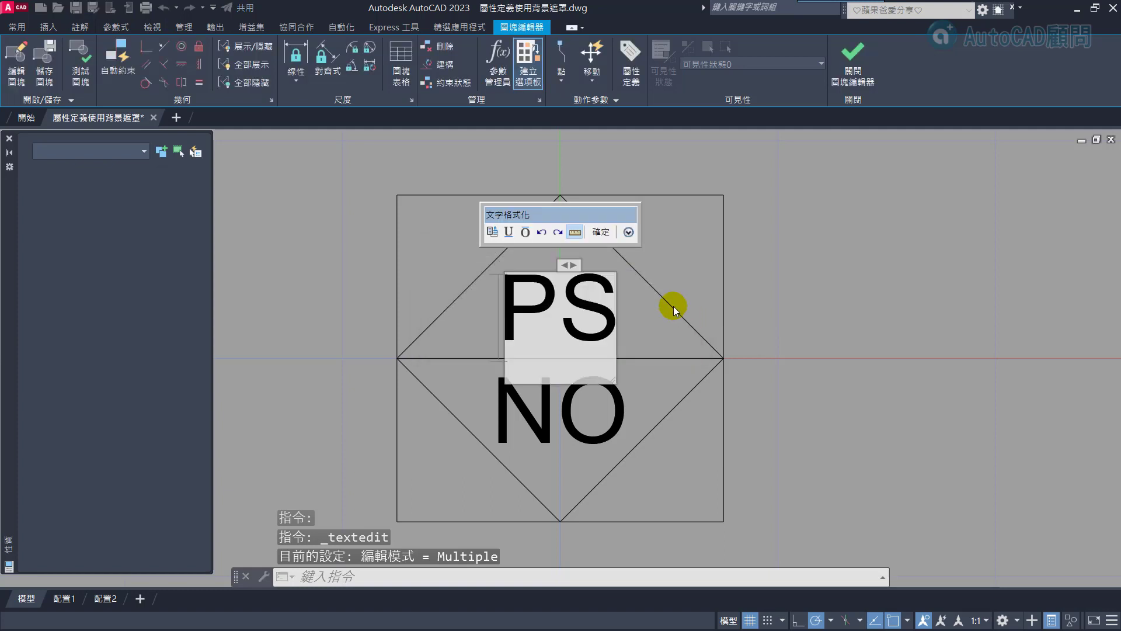
{"action": "left_click", "coordinate": [629, 232]}
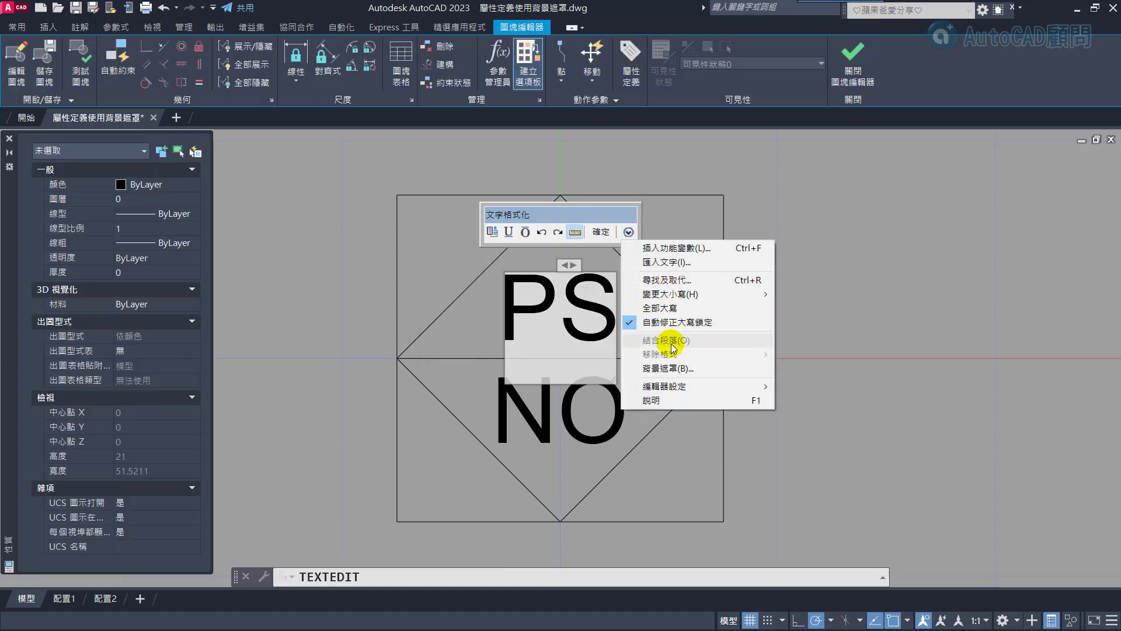
{"action": "left_click", "coordinate": [668, 369]}
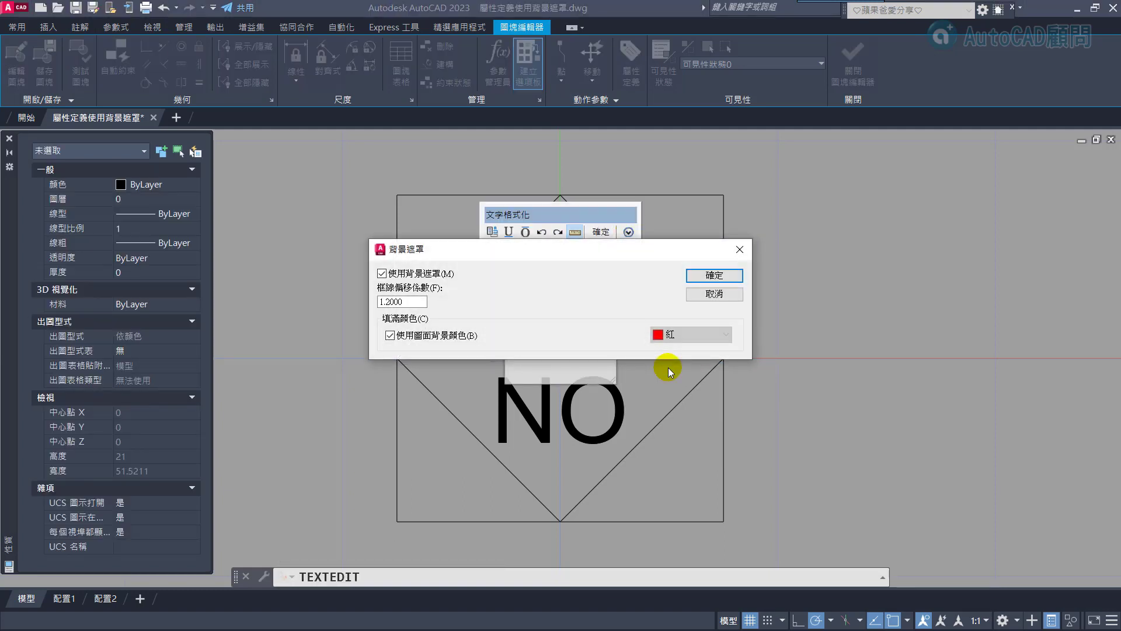
{"action": "left_click", "coordinate": [713, 275]}
{"action": "left_click", "coordinate": [605, 237]}
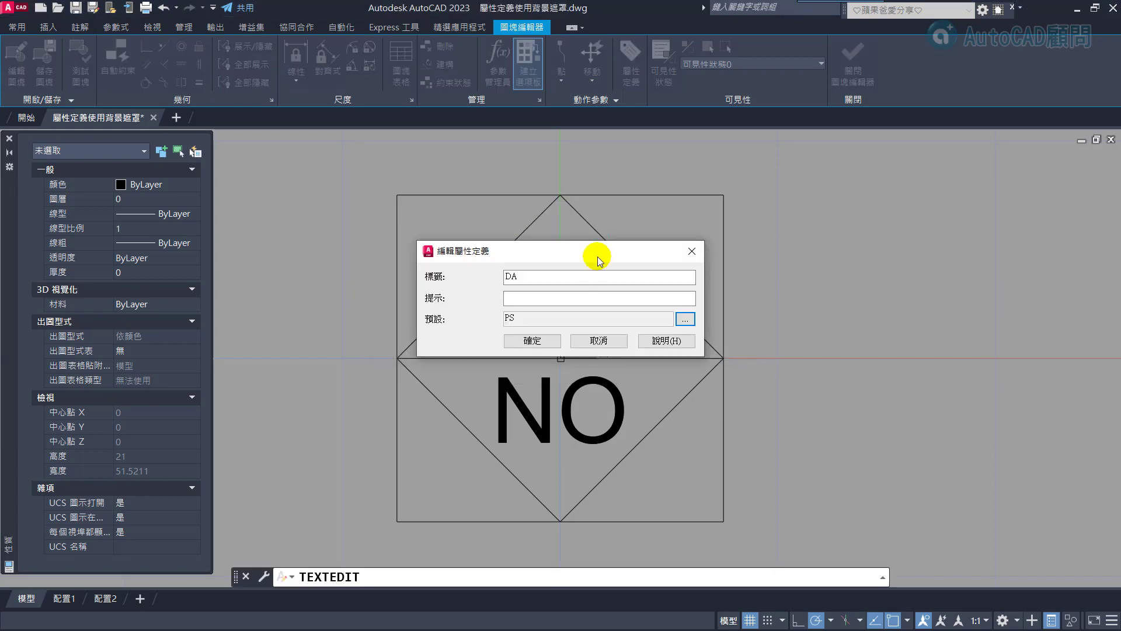
{"action": "left_click", "coordinate": [533, 337]}
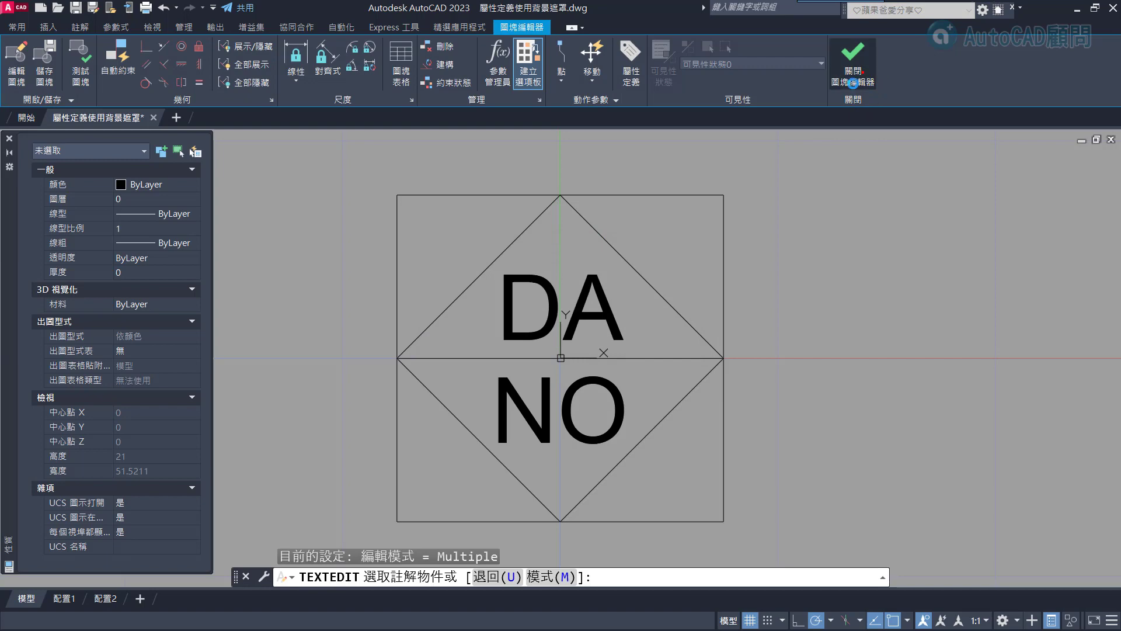
{"action": "left_click", "coordinate": [853, 82]}
Step: Save the 標籤 block changes and re-sync the placed tags with ATTSYNC
{"action": "left_click", "coordinate": [566, 292]}
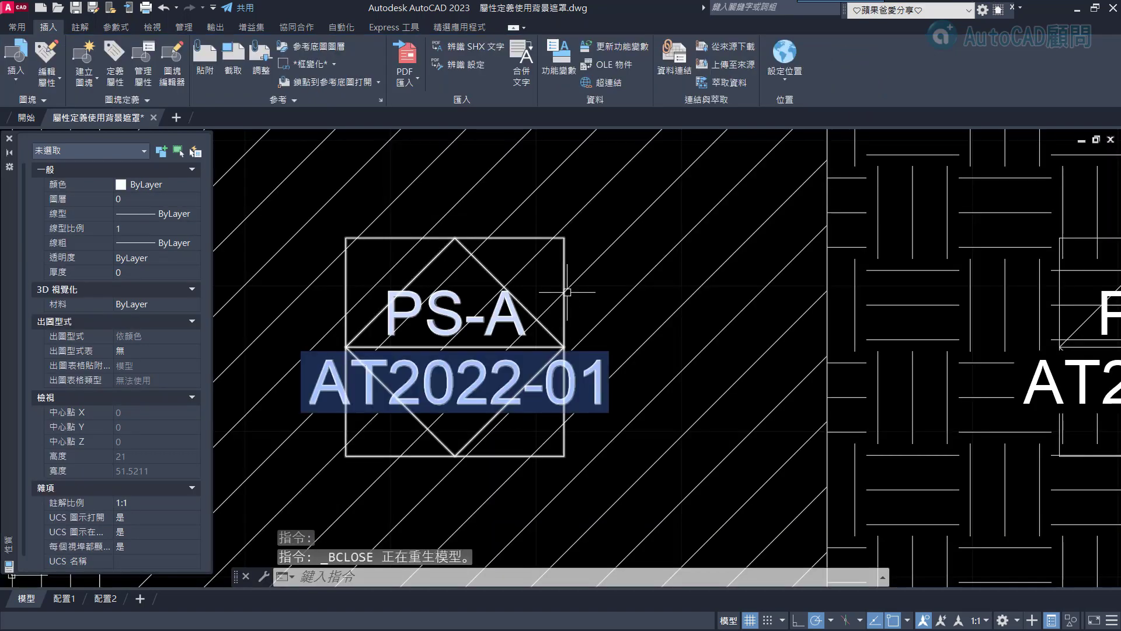
{"action": "type", "text": "ATTSY"}
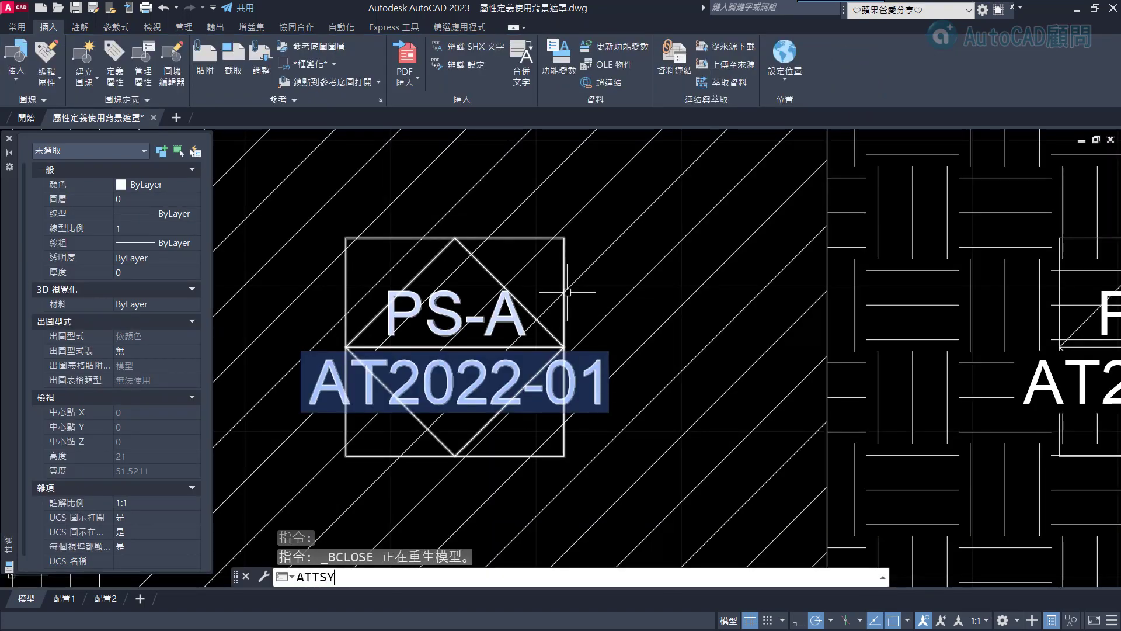
{"action": "type", "text": "NC"}
{"action": "key", "text": "Return"}
{"action": "key", "text": "Return"}
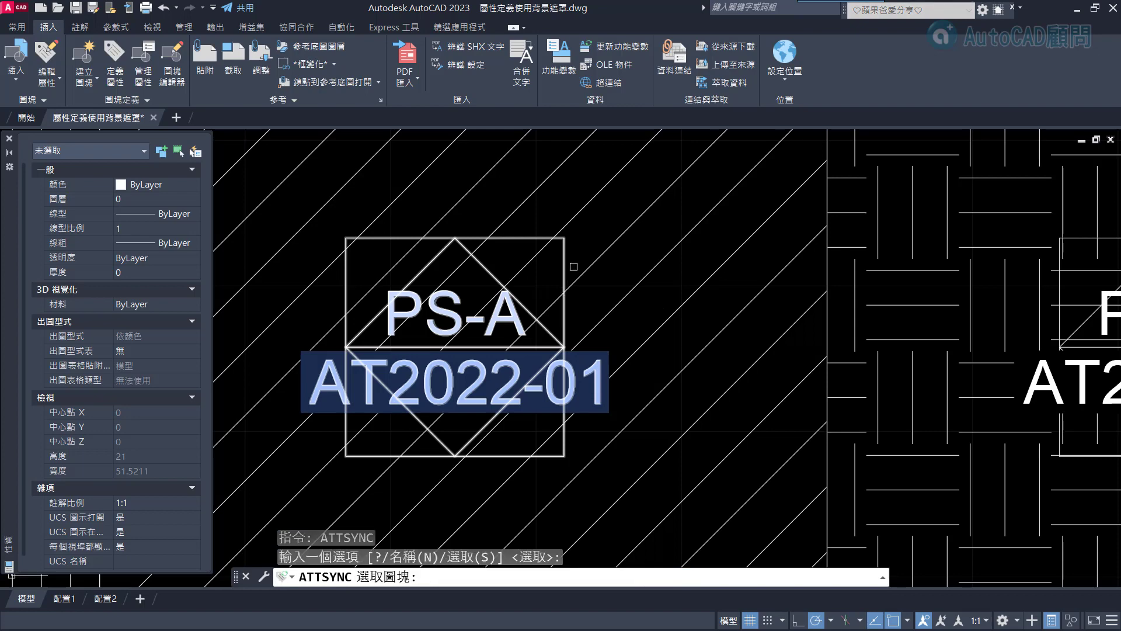
{"action": "left_click", "coordinate": [566, 258]}
{"action": "key", "text": "Return"}
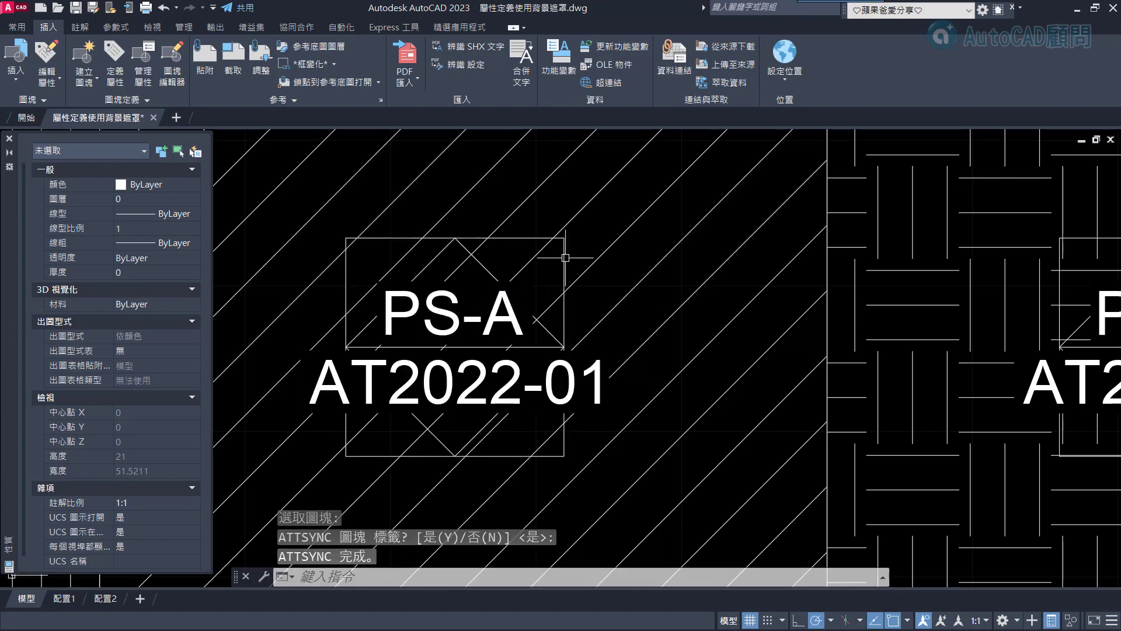
{"action": "scroll", "coordinate": [681, 320], "scroll_direction": "down", "scroll_amount": 2}
{"action": "scroll", "coordinate": [681, 321], "scroll_direction": "down", "scroll_amount": 2}
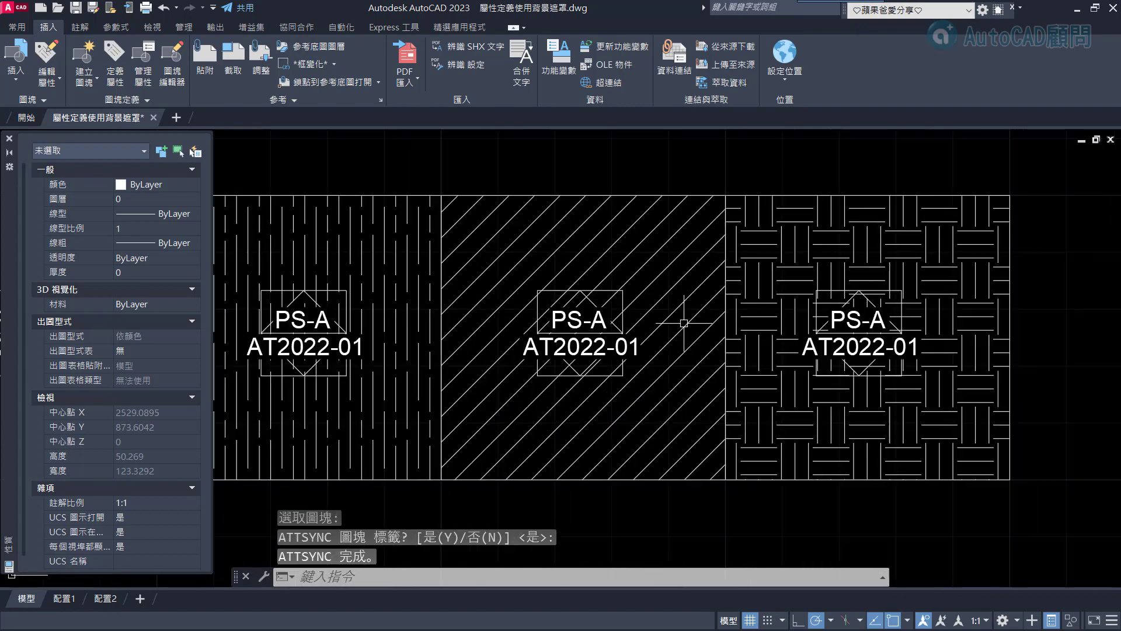
{"action": "scroll", "coordinate": [857, 335], "scroll_direction": "up", "scroll_amount": 5}
{"action": "key", "text": "Escape"}
{"action": "key", "text": "Escape"}
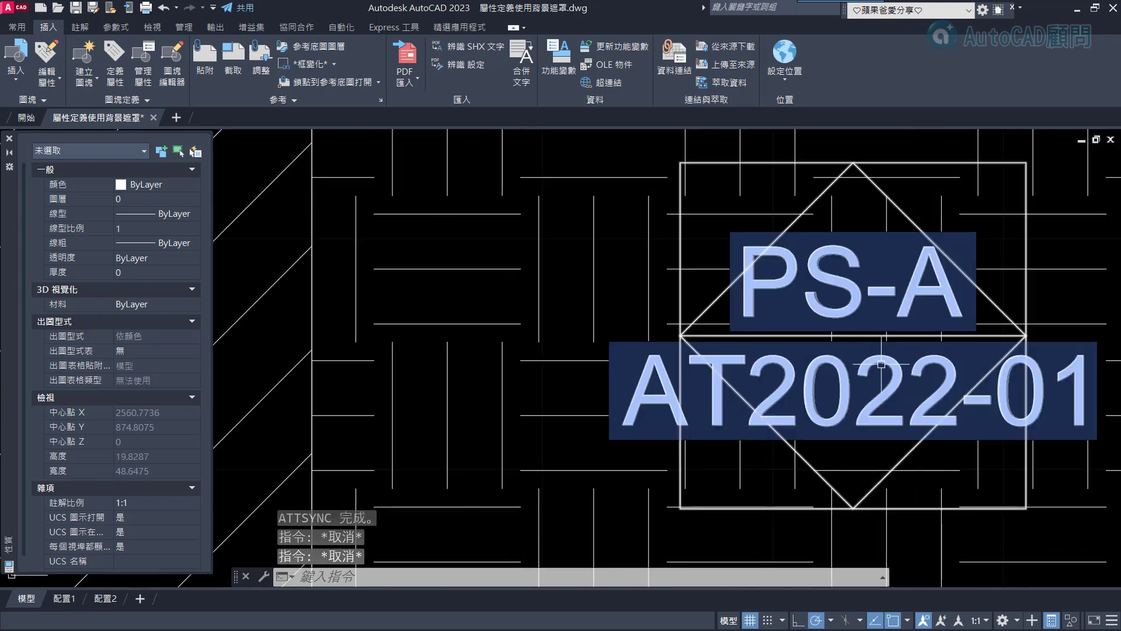
{"action": "double_click", "coordinate": [885, 363]}
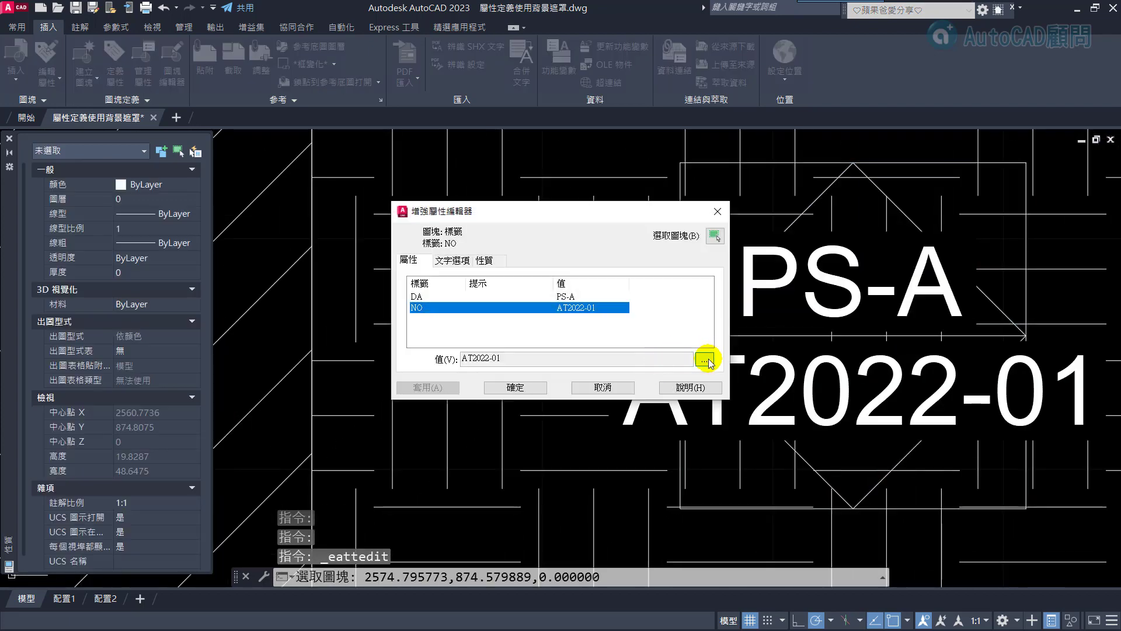
{"action": "left_click", "coordinate": [707, 358]}
{"action": "left_click_drag", "start_coordinate": [1051, 386], "coordinate": [1077, 387]}
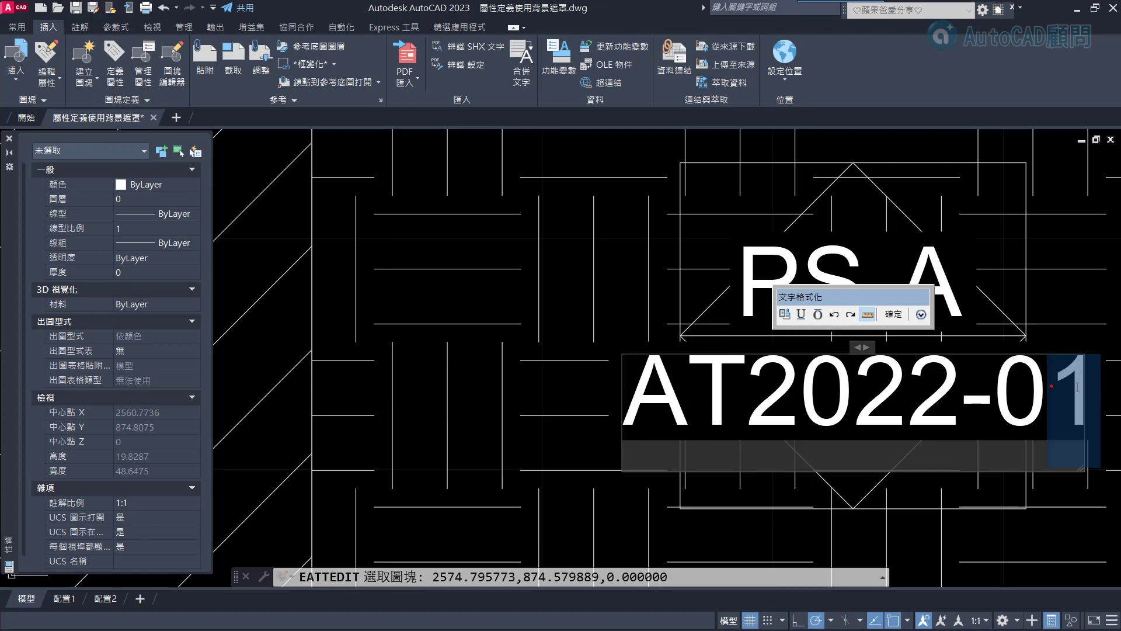
{"action": "type", "text": "3"}
{"action": "left_click", "coordinate": [973, 549]}
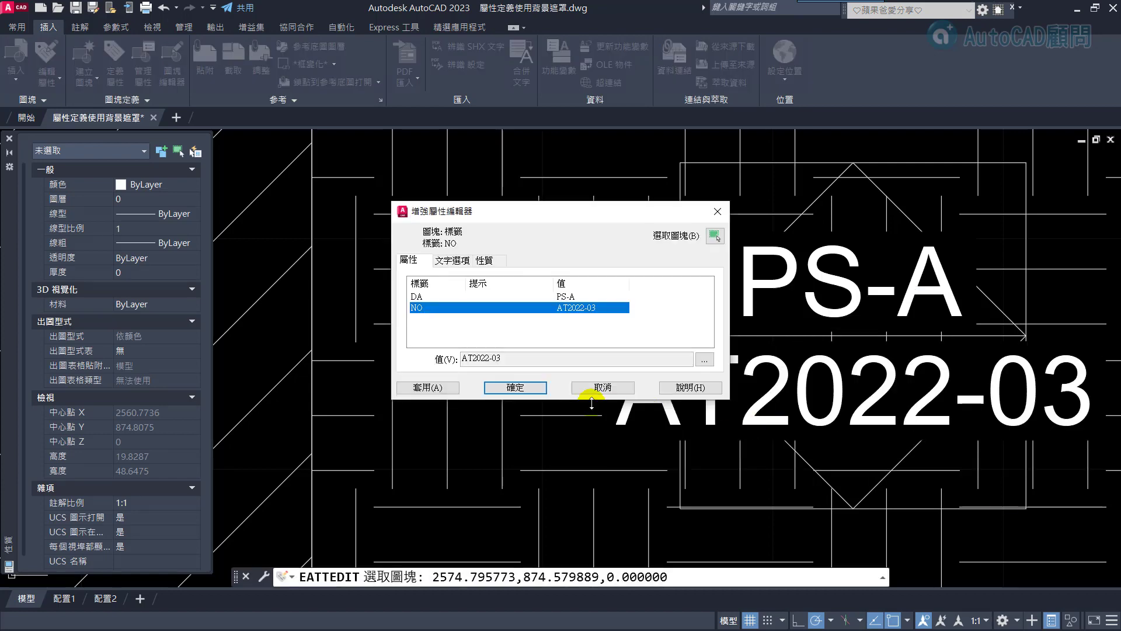
{"action": "left_click", "coordinate": [516, 387]}
{"action": "scroll", "coordinate": [514, 388], "scroll_direction": "down", "scroll_amount": 4}
{"action": "mouse_move", "coordinate": [444, 374]}
{"action": "middle_mouse_down"}
{"action": "mouse_move", "coordinate": [816, 365]}
{"action": "mouse_move", "coordinate": [682, 351]}
{"action": "middle_mouse_up"}
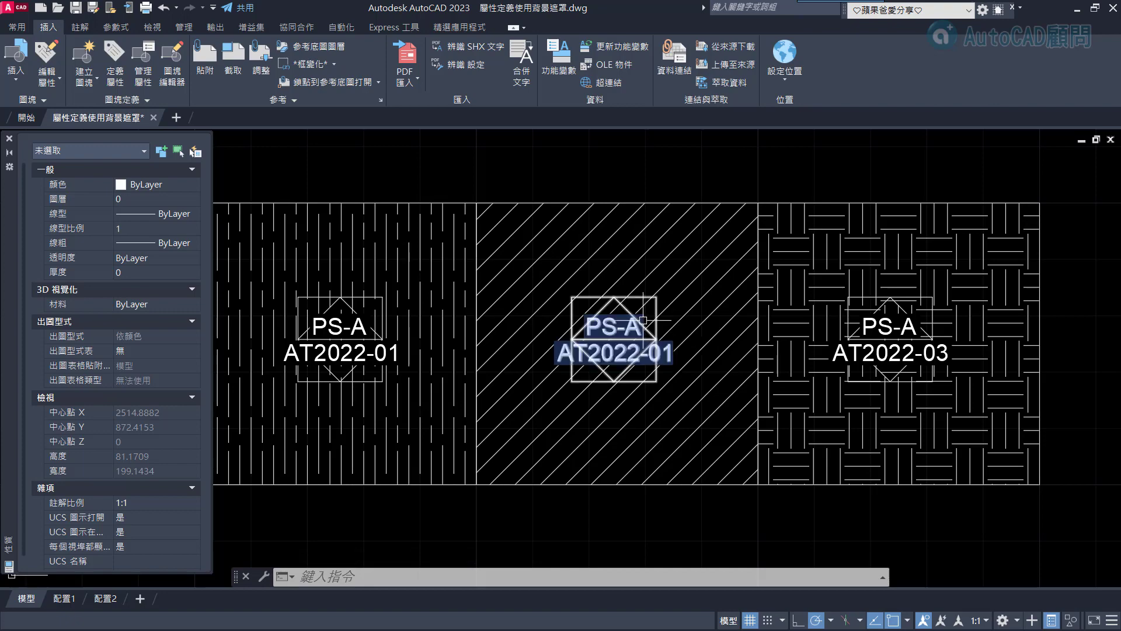
{"action": "scroll", "coordinate": [672, 336], "scroll_direction": "up", "scroll_amount": 4}
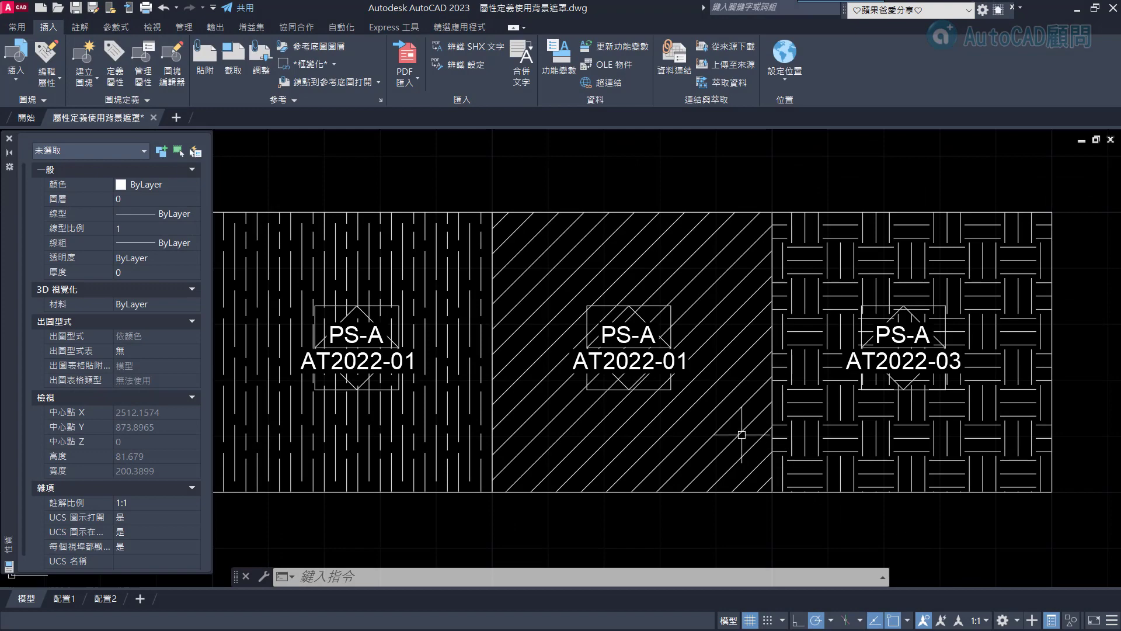
{"action": "scroll", "coordinate": [661, 334], "scroll_direction": "up", "scroll_amount": 4}
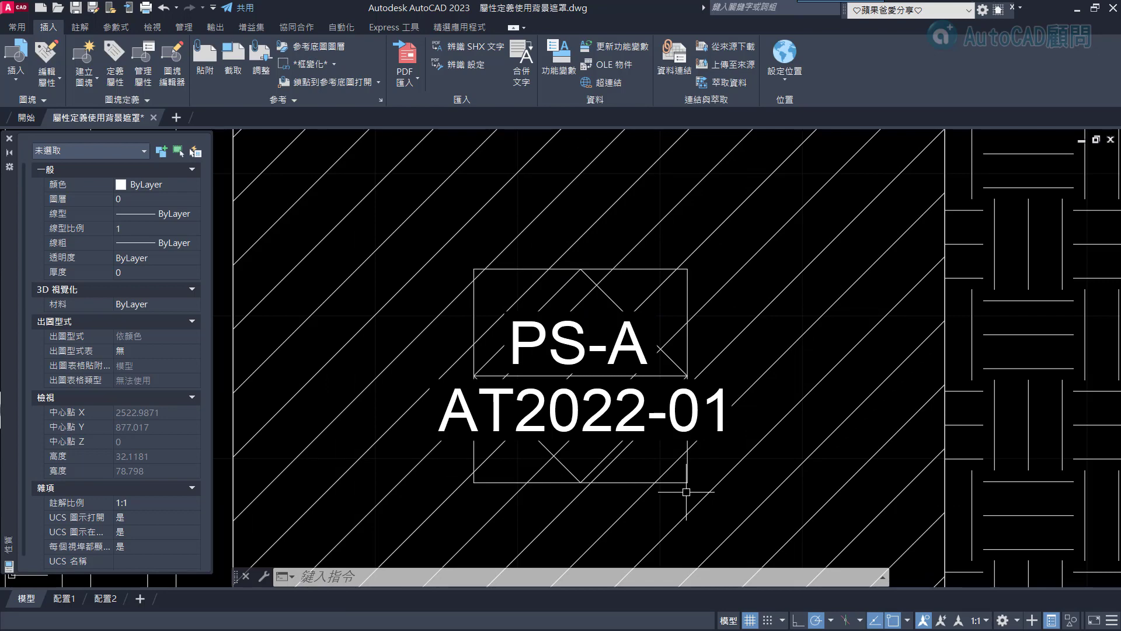
{"action": "scroll", "coordinate": [685, 344], "scroll_direction": "down", "scroll_amount": 2}
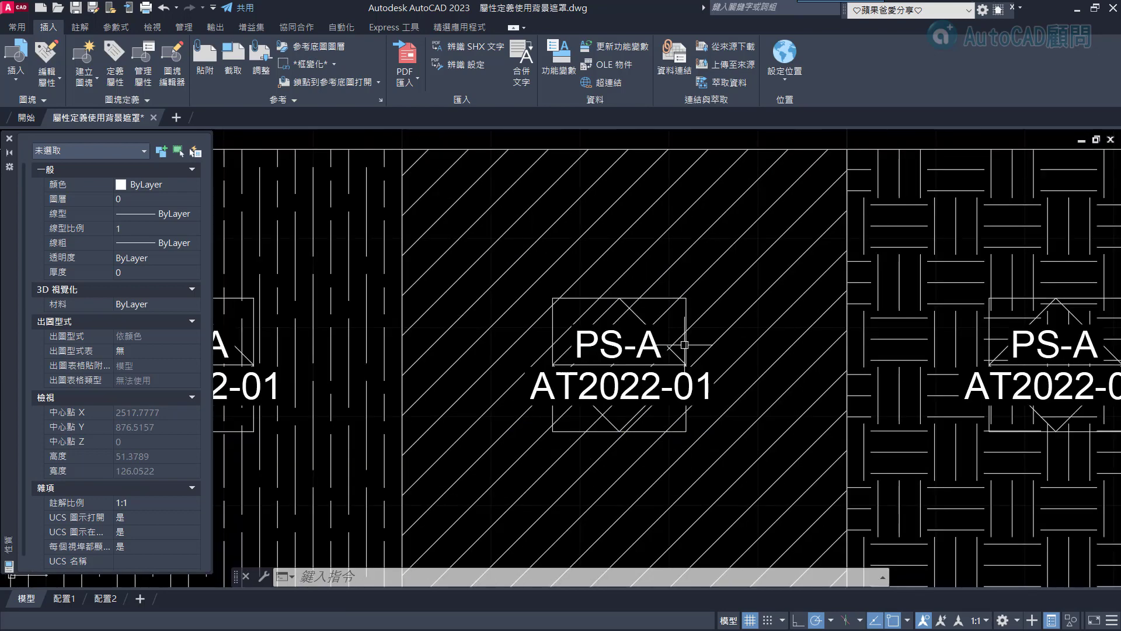
Step: Open the 標籤 block in the Block Editor with BE
{"action": "type", "text": "BE"}
{"action": "key", "text": "Return"}
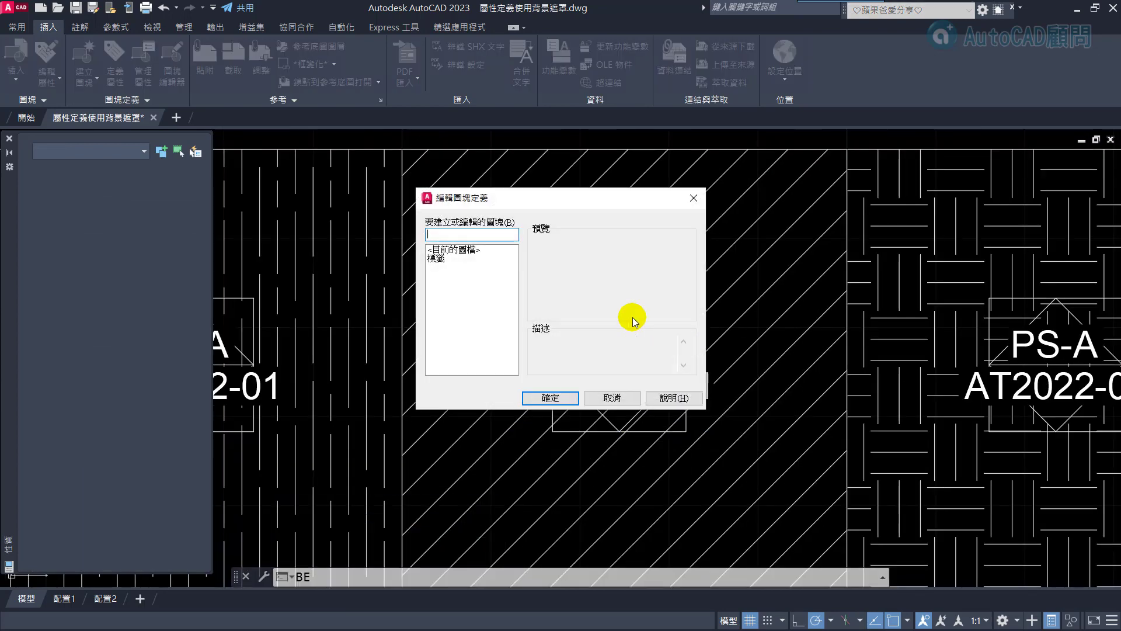
{"action": "left_click", "coordinate": [456, 261]}
{"action": "left_click", "coordinate": [552, 397]}
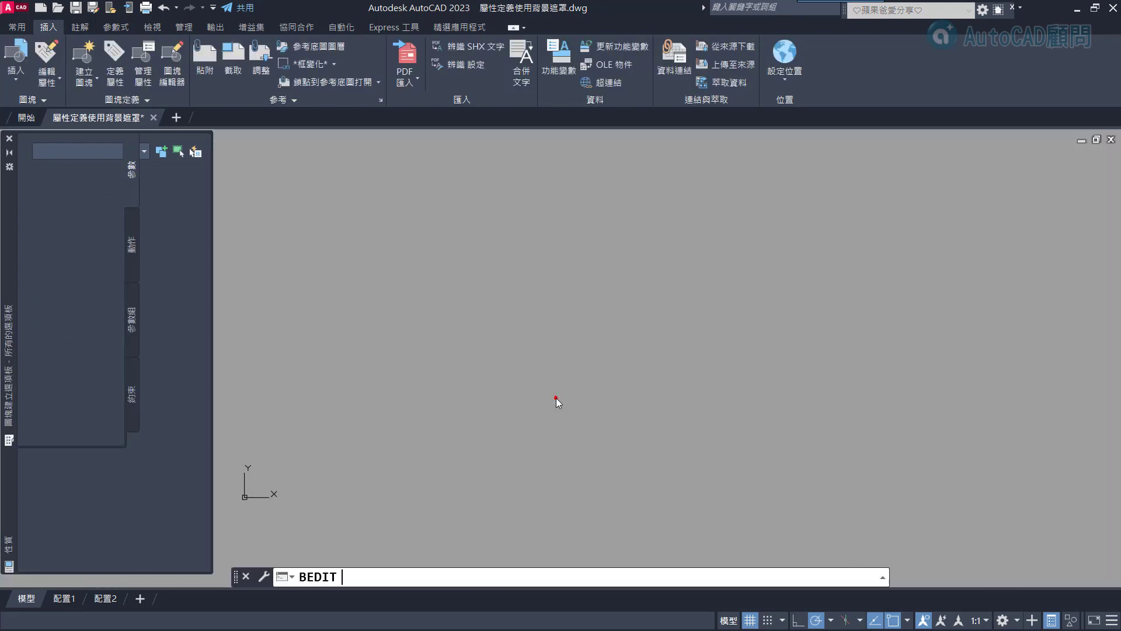
{"action": "scroll", "coordinate": [695, 365], "scroll_direction": "down", "scroll_amount": 2}
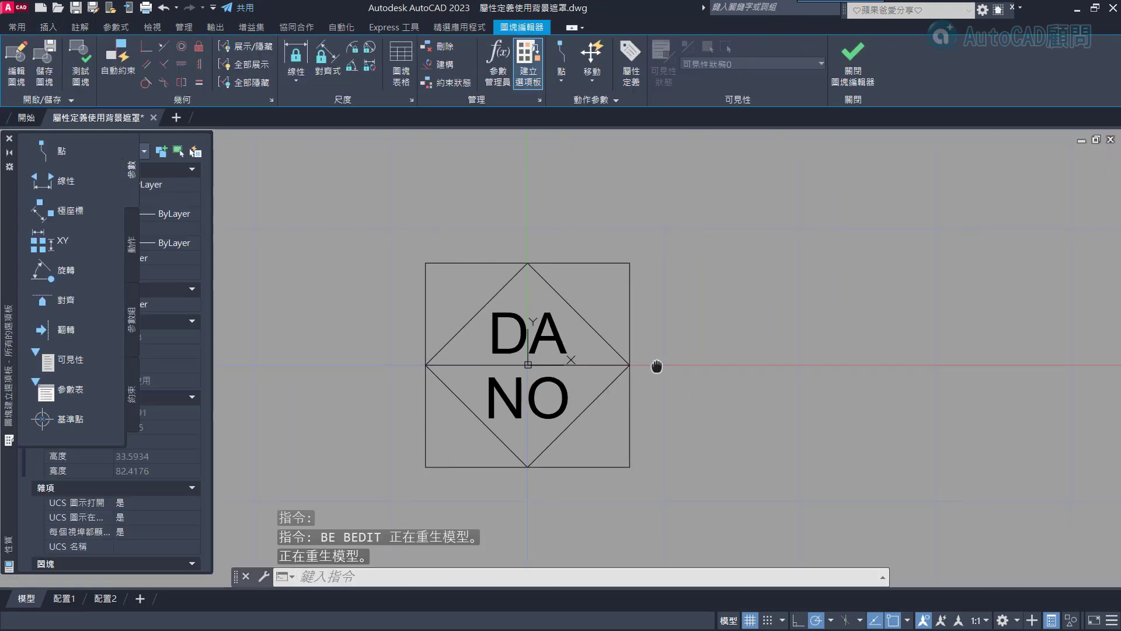
{"action": "middle_click_drag", "start_coordinate": [658, 368], "coordinate": [598, 362]}
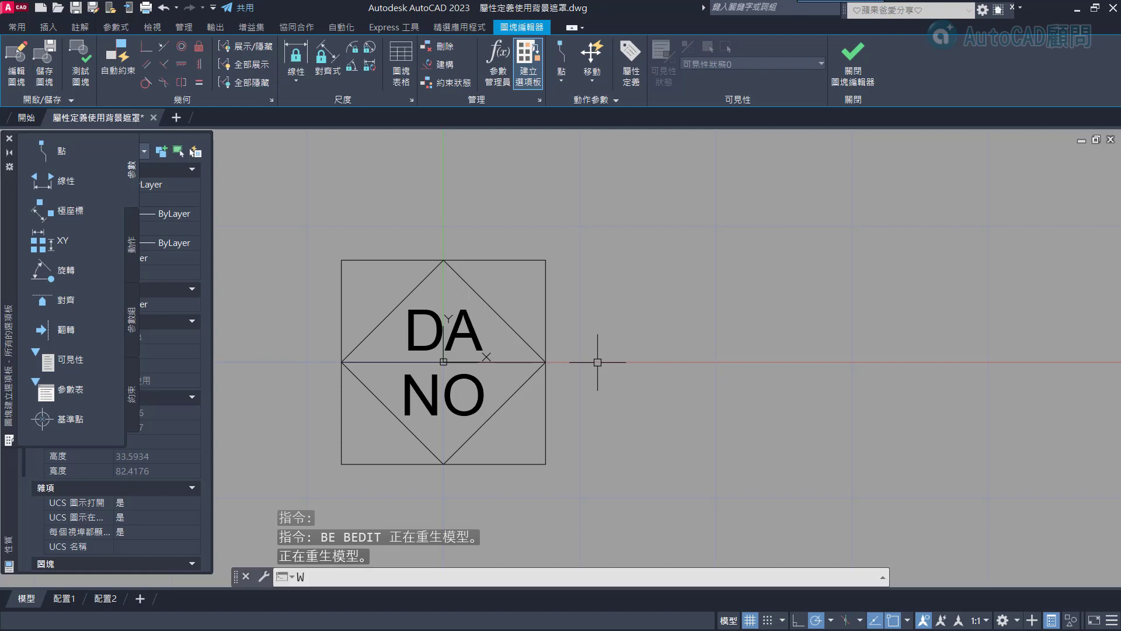
Step: Convert the square frame into a wipeout, erasing the original square polyline
{"action": "type", "text": "WIPEOUT"}
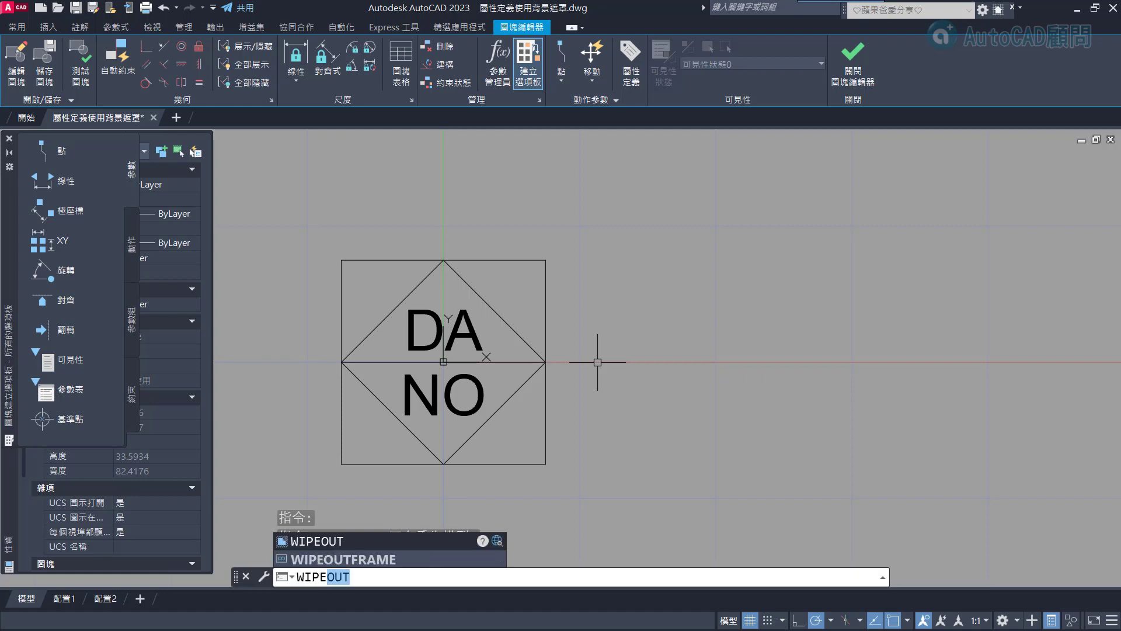
{"action": "key", "text": "Return"}
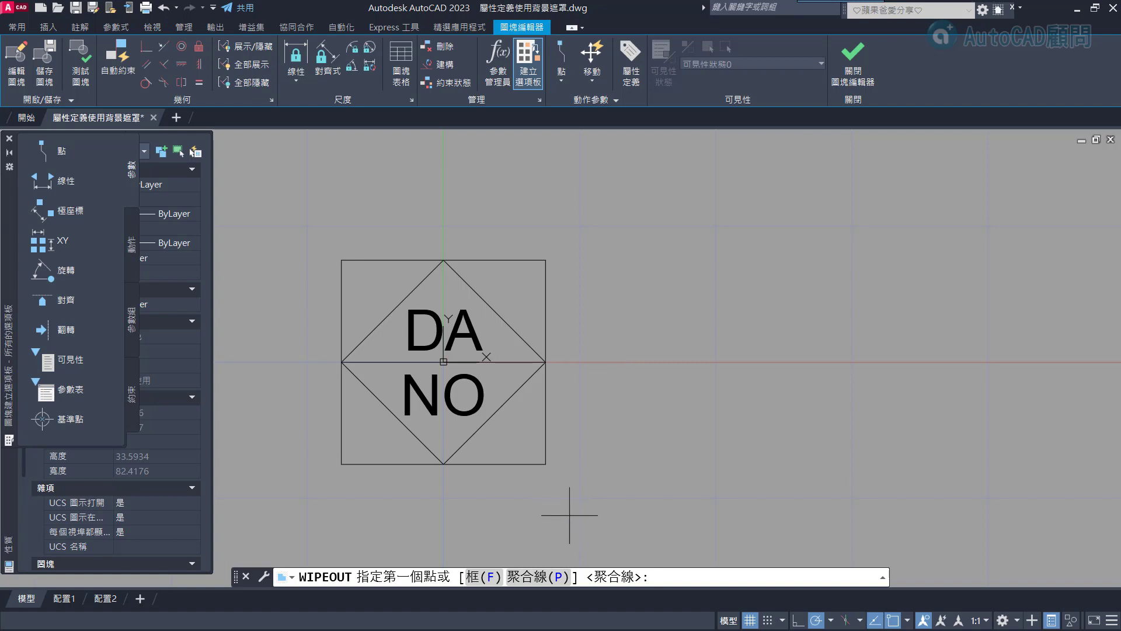
{"action": "key", "text": "Return"}
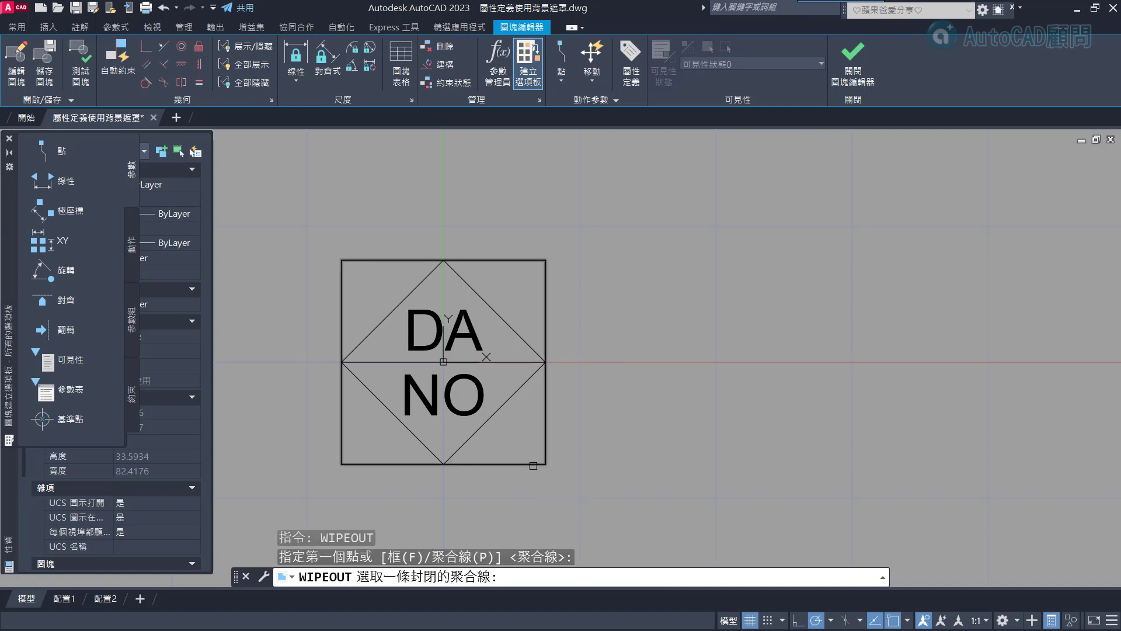
{"action": "left_click", "coordinate": [533, 465]}
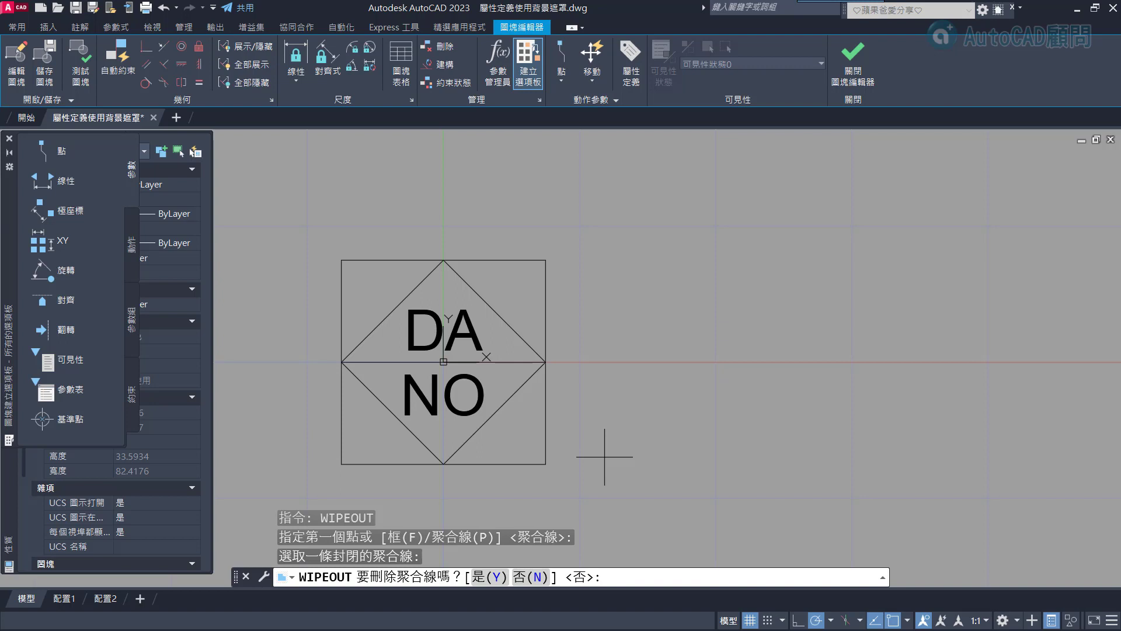
{"action": "type", "text": "Y"}
{"action": "key", "text": "Return"}
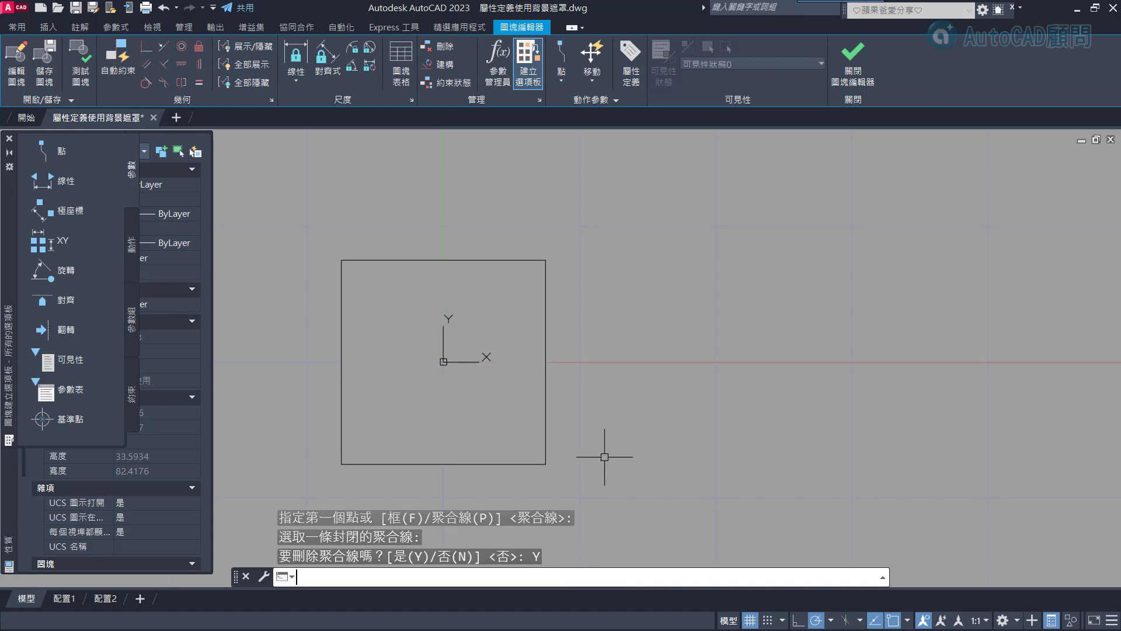
Step: Send the wipeout to the back behind the diamond and DA/NO text, then close the Block Editor
{"action": "left_click", "coordinate": [545, 455]}
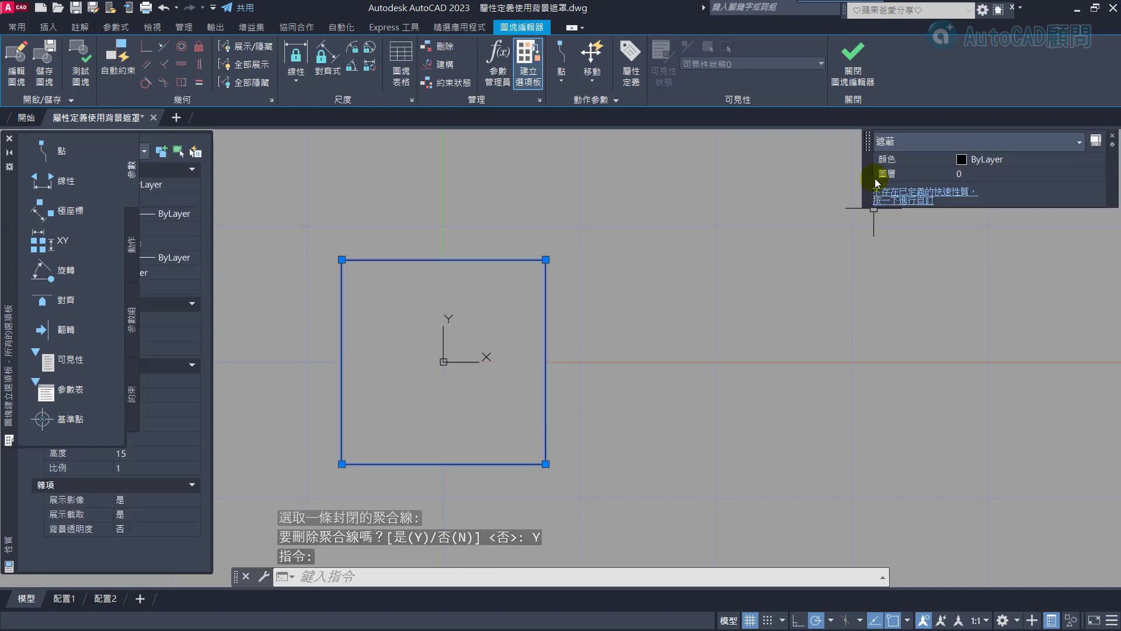
{"action": "right_click", "coordinate": [624, 310]}
{"action": "mouse_move", "coordinate": [670, 446]}
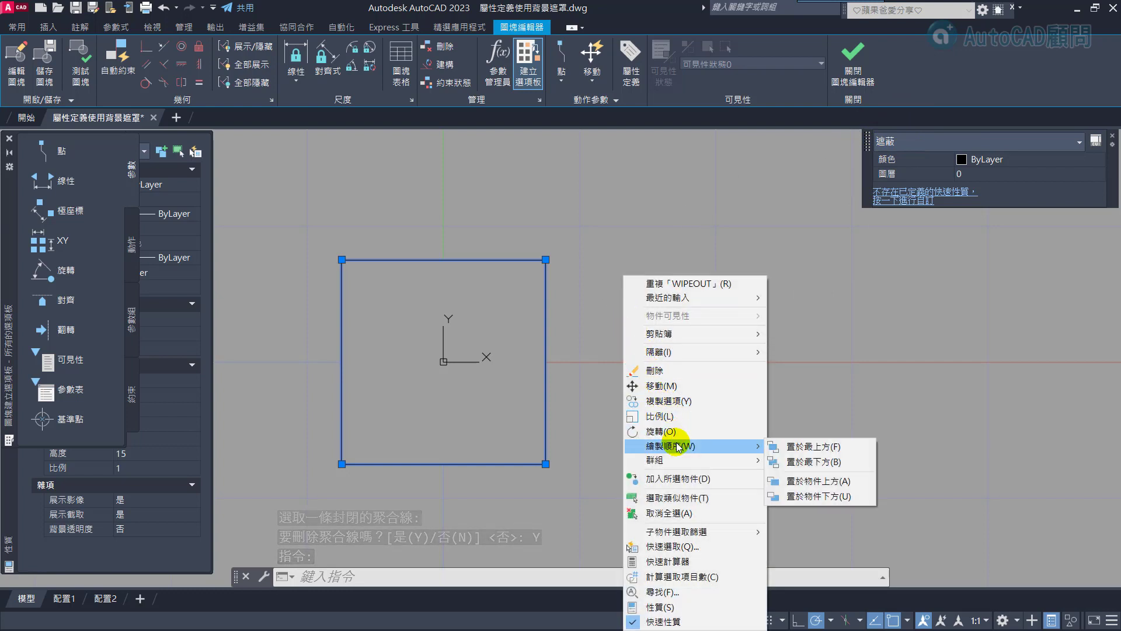
{"action": "left_click", "coordinate": [780, 462]}
{"action": "key", "text": "Escape"}
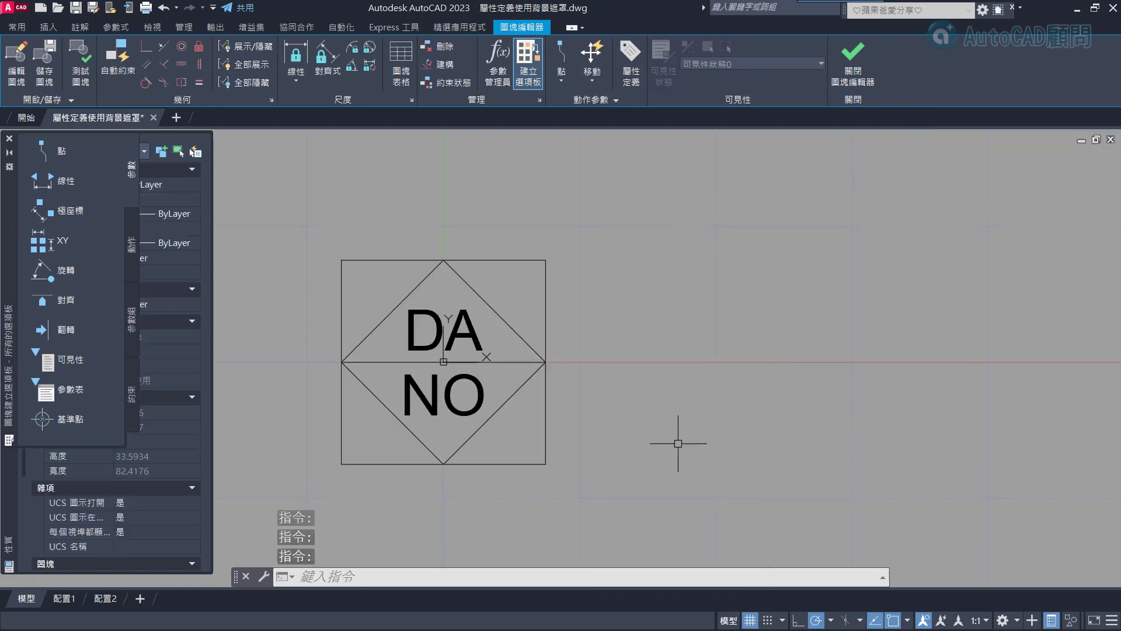
{"action": "left_click", "coordinate": [506, 323]}
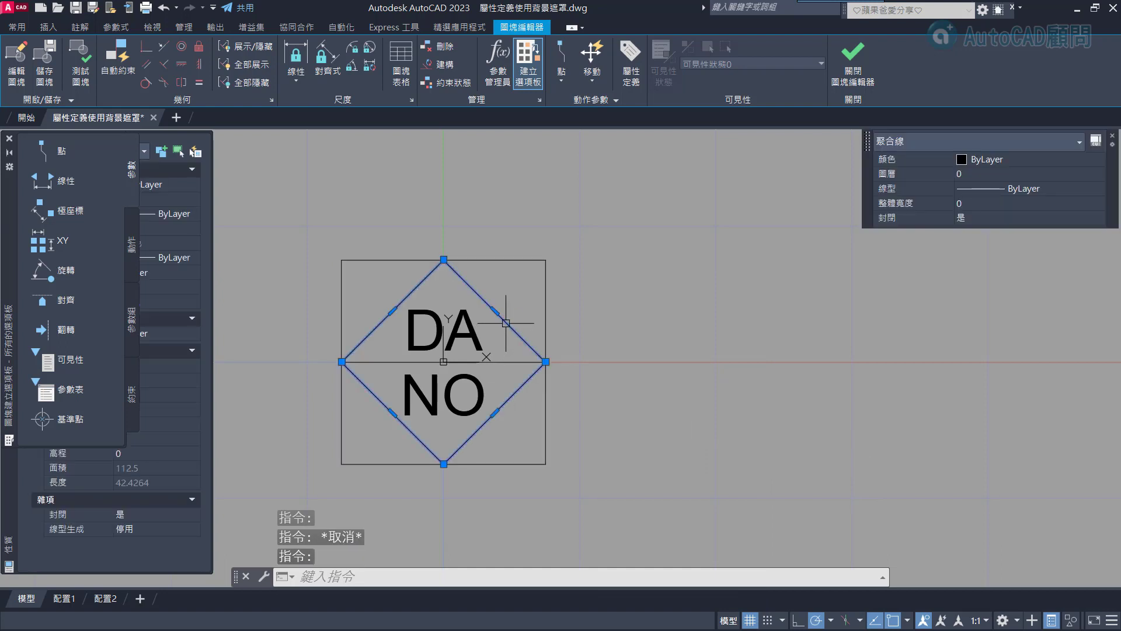
{"action": "key", "text": "Escape"}
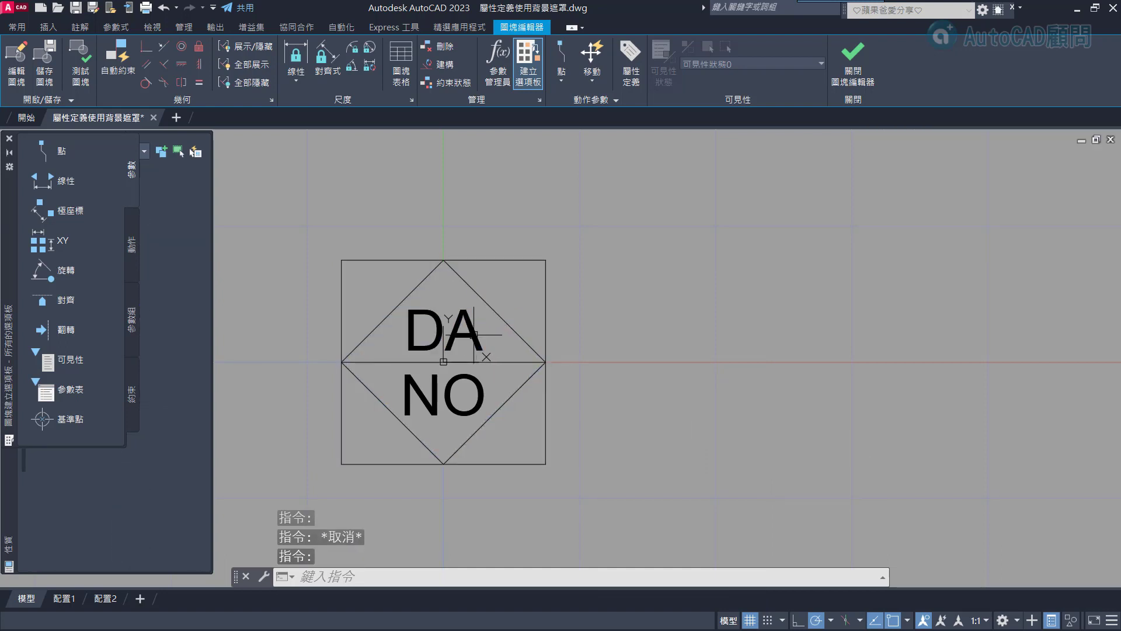
{"action": "key", "text": "Escape"}
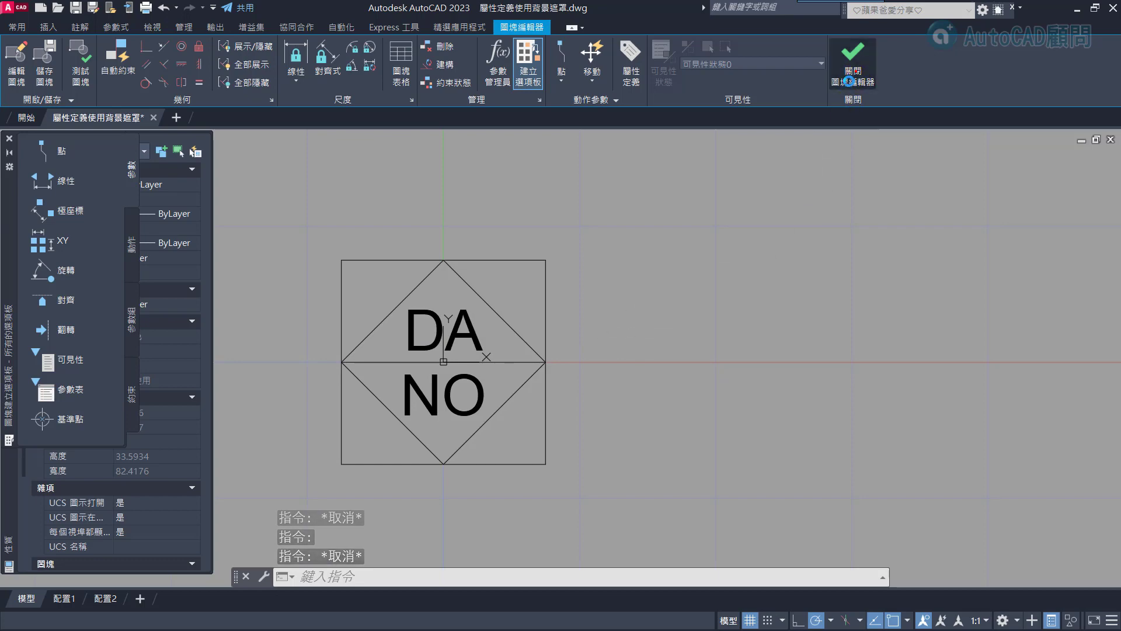
{"action": "left_click", "coordinate": [854, 64]}
Step: Save the 標籤 block changes and pan to the standalone PS-A tag
{"action": "left_click", "coordinate": [577, 292]}
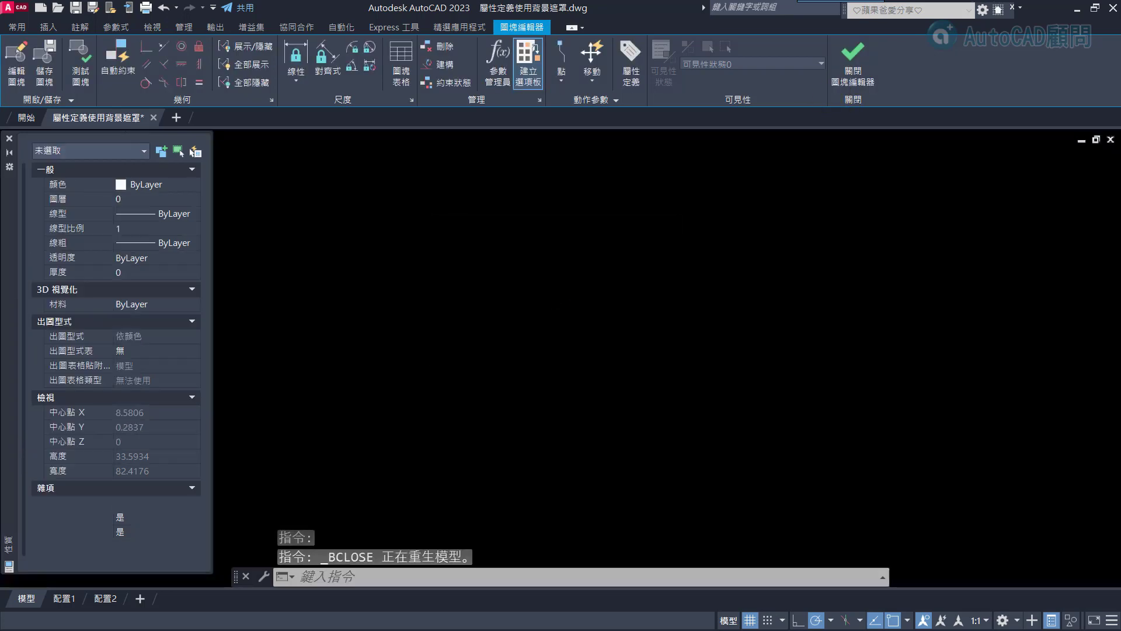
{"action": "scroll", "coordinate": [534, 438], "scroll_direction": "down", "scroll_amount": 4}
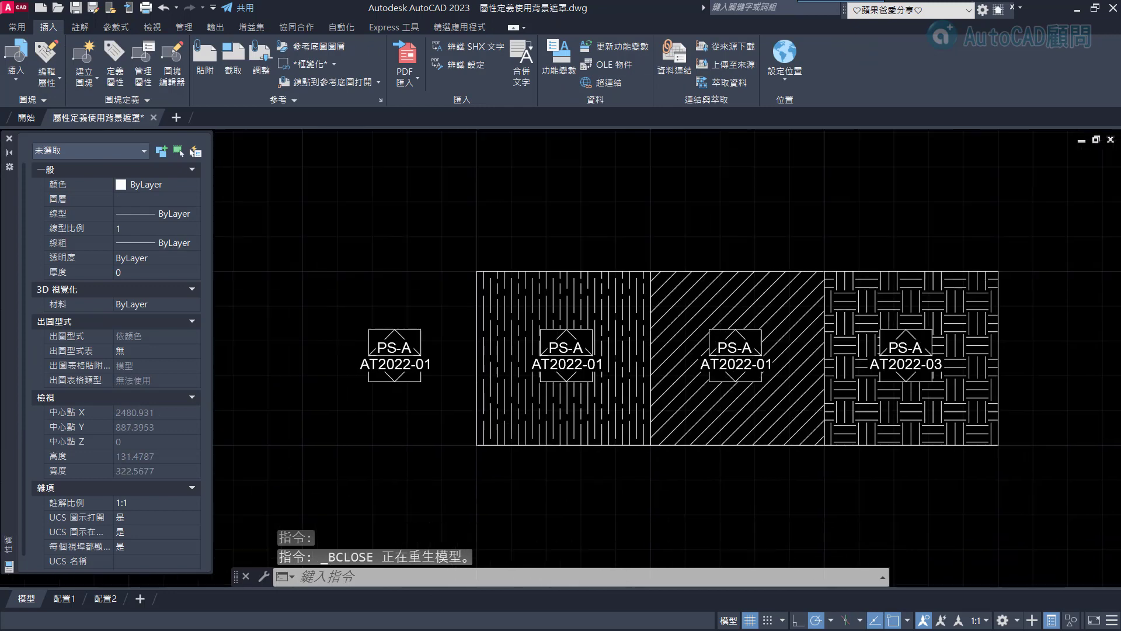
{"action": "scroll", "coordinate": [533, 438], "scroll_direction": "up", "scroll_amount": 4}
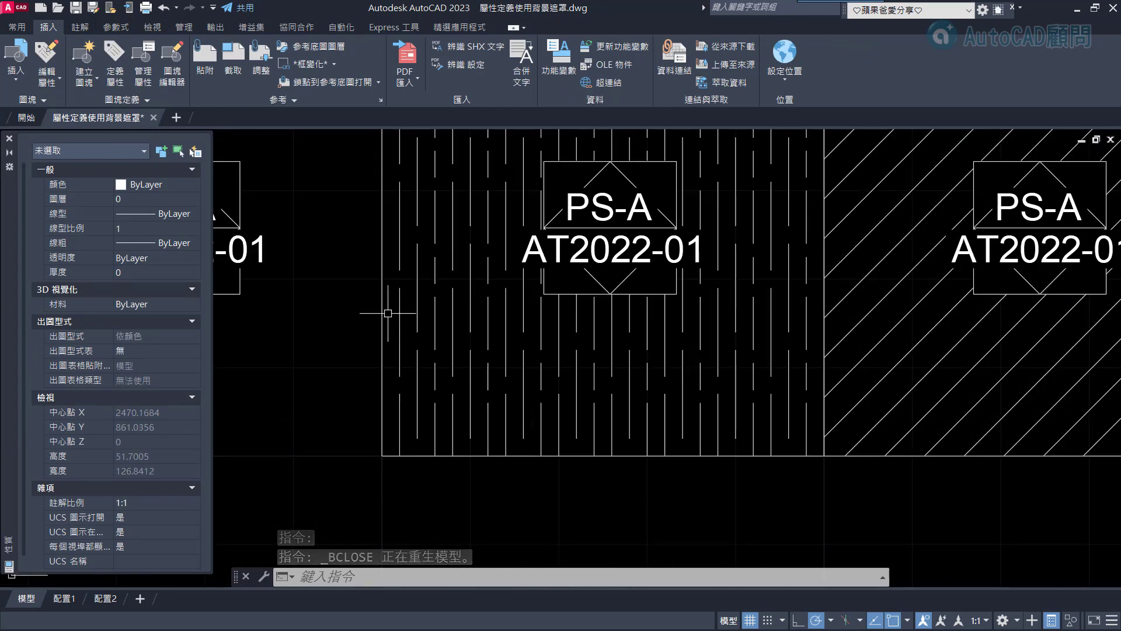
{"action": "middle_click_drag", "start_coordinate": [464, 267], "coordinate": [695, 232]}
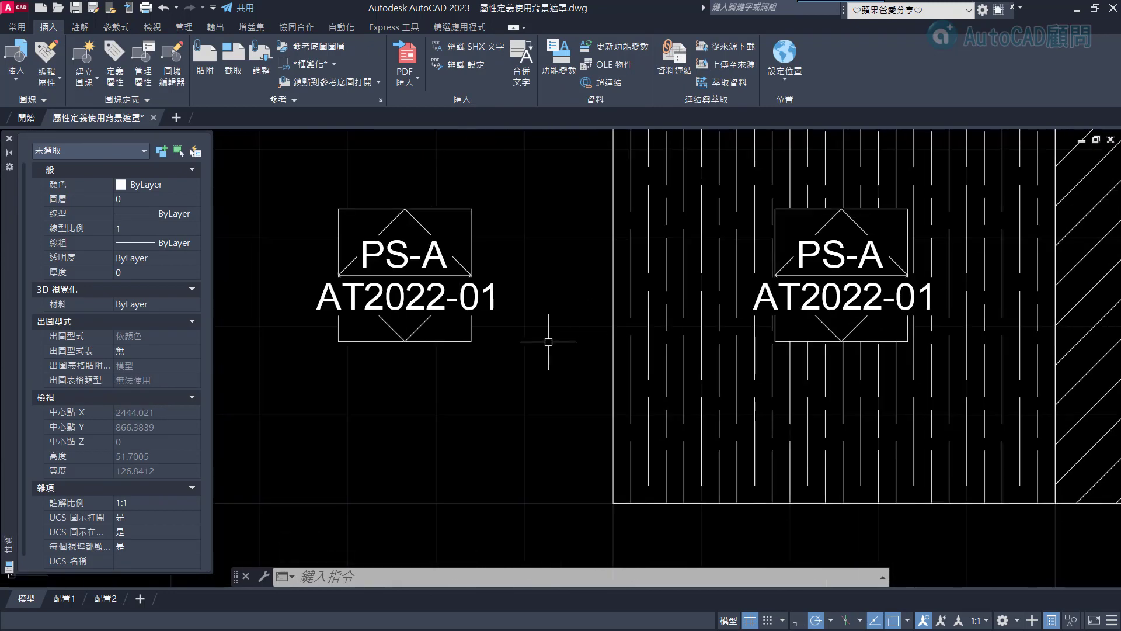
{"action": "key", "text": "Escape"}
Step: Move the standalone PS-A tag onto the first hatched panel's lower-left edge
{"action": "type", "text": "m"}
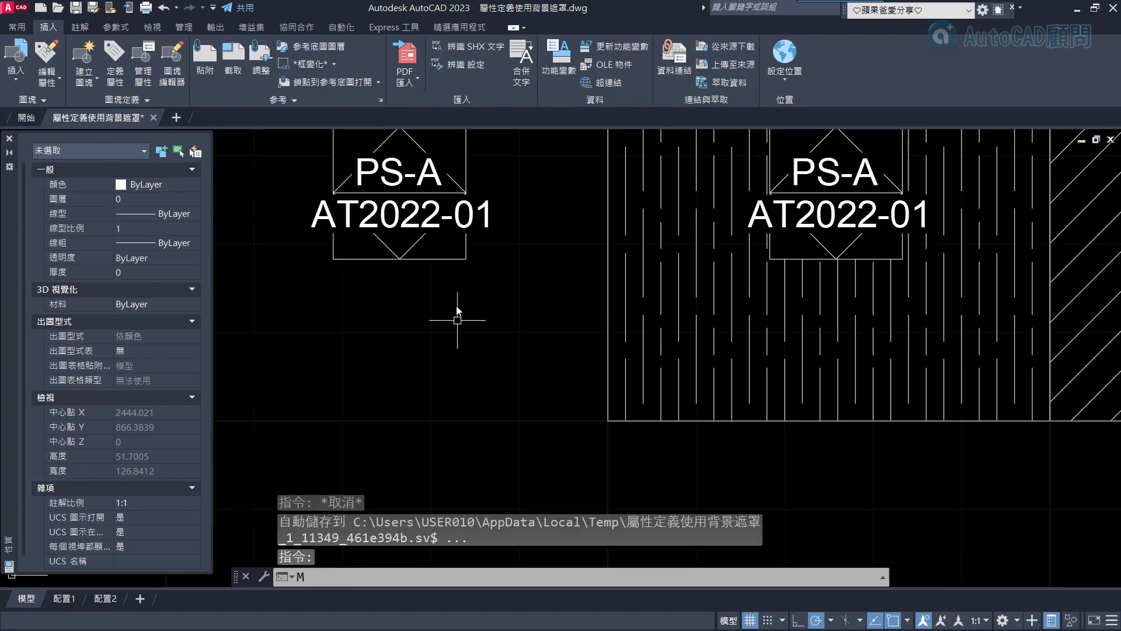
{"action": "key", "text": "Return"}
{"action": "left_click", "coordinate": [458, 316]}
{"action": "left_click", "coordinate": [380, 240]}
{"action": "key", "text": "Return"}
{"action": "left_click", "coordinate": [371, 285]}
{"action": "left_click", "coordinate": [591, 480]}
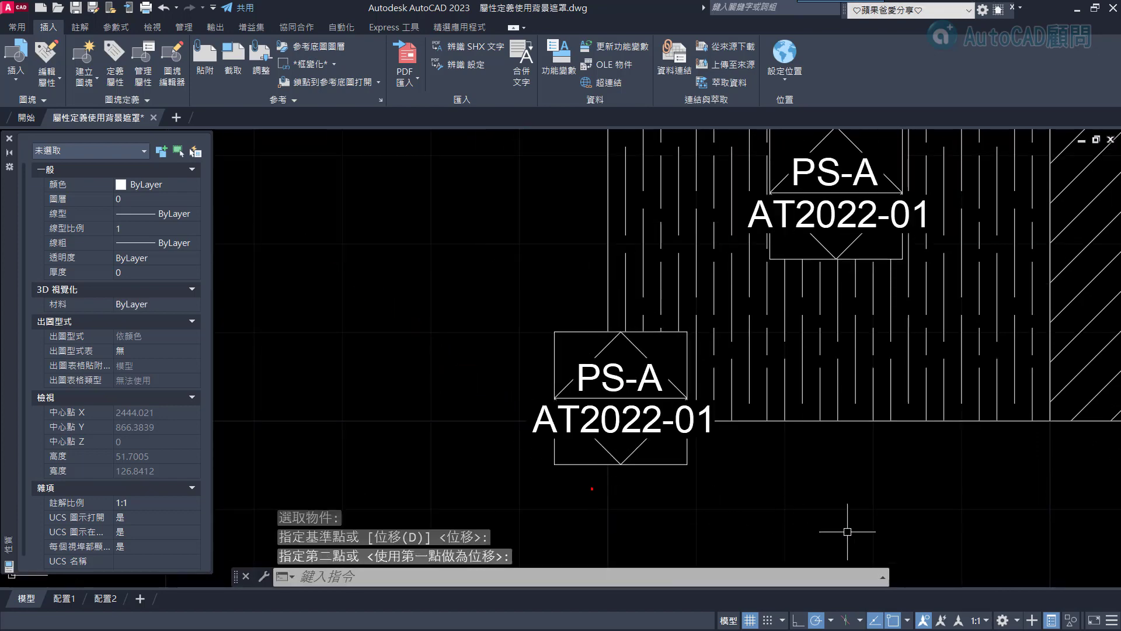
Step: Pan and zoom across the hatched panels to check every tag masks the hatch
{"action": "middle_click_drag", "start_coordinate": [781, 513], "coordinate": [601, 493]}
{"action": "scroll", "coordinate": [601, 493], "scroll_direction": "down", "scroll_amount": 2}
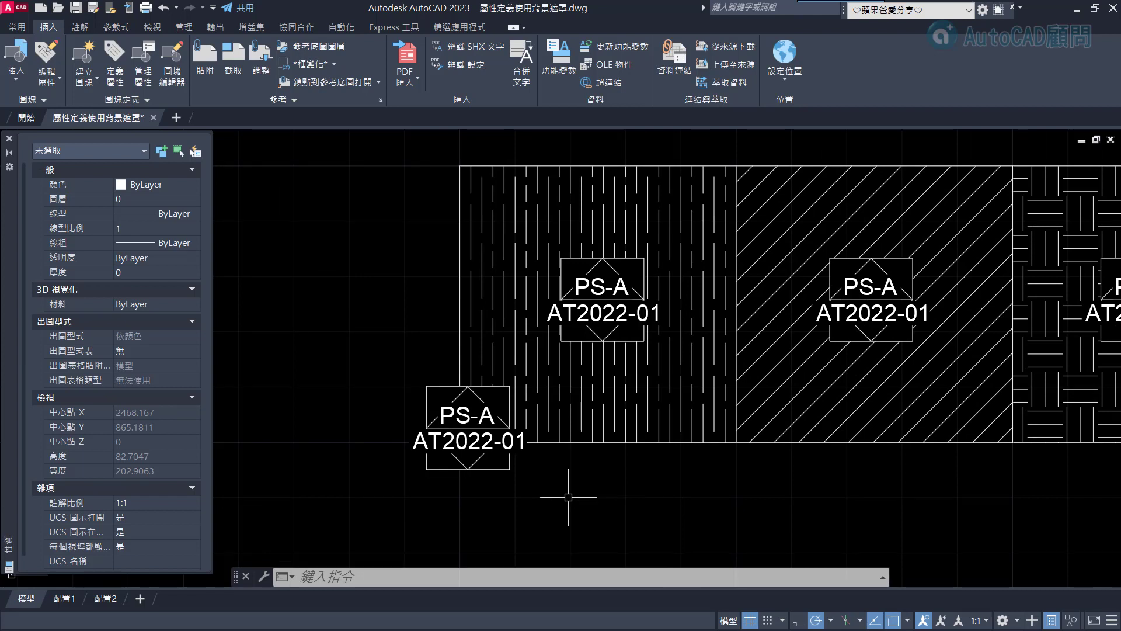
{"action": "middle_click_drag", "start_coordinate": [568, 497], "coordinate": [418, 517]}
{"action": "scroll", "coordinate": [814, 379], "scroll_direction": "up", "scroll_amount": 2}
{"action": "key", "text": "Escape"}
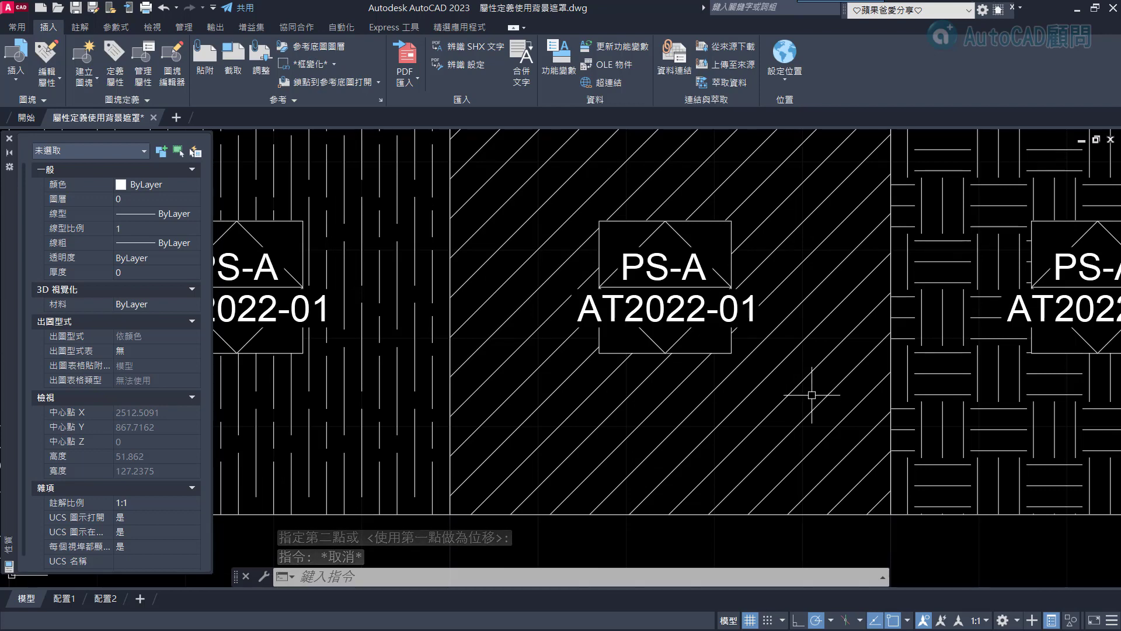
{"action": "scroll", "coordinate": [776, 392], "scroll_direction": "down", "scroll_amount": 4}
{"action": "middle_click_drag", "start_coordinate": [776, 392], "coordinate": [726, 393]}
{"action": "scroll", "coordinate": [730, 394], "scroll_direction": "up", "scroll_amount": 2}
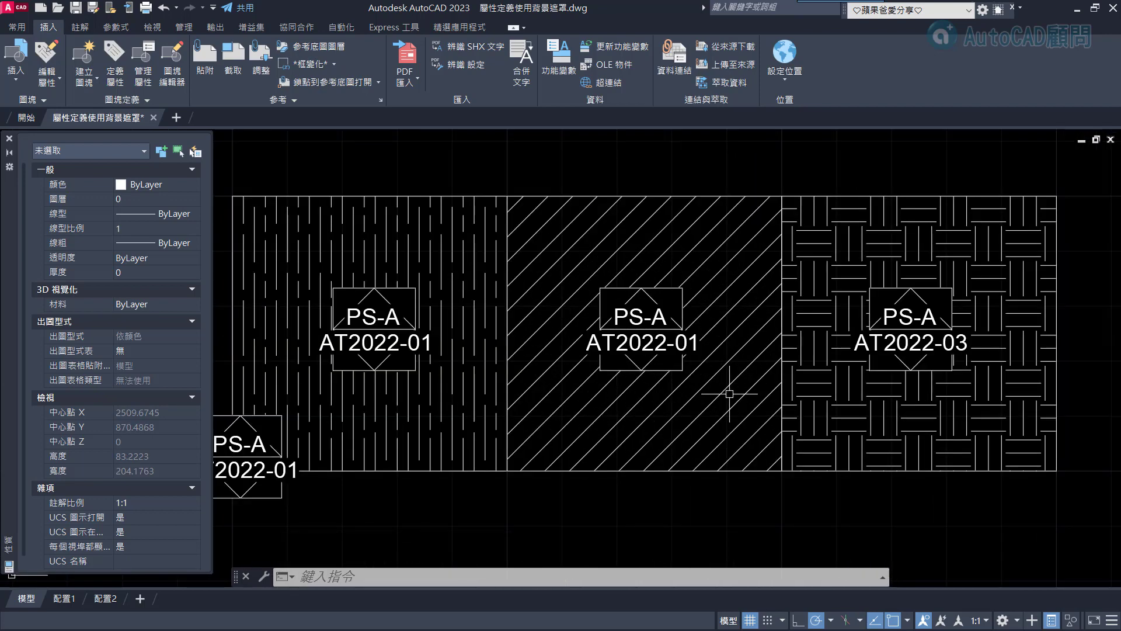